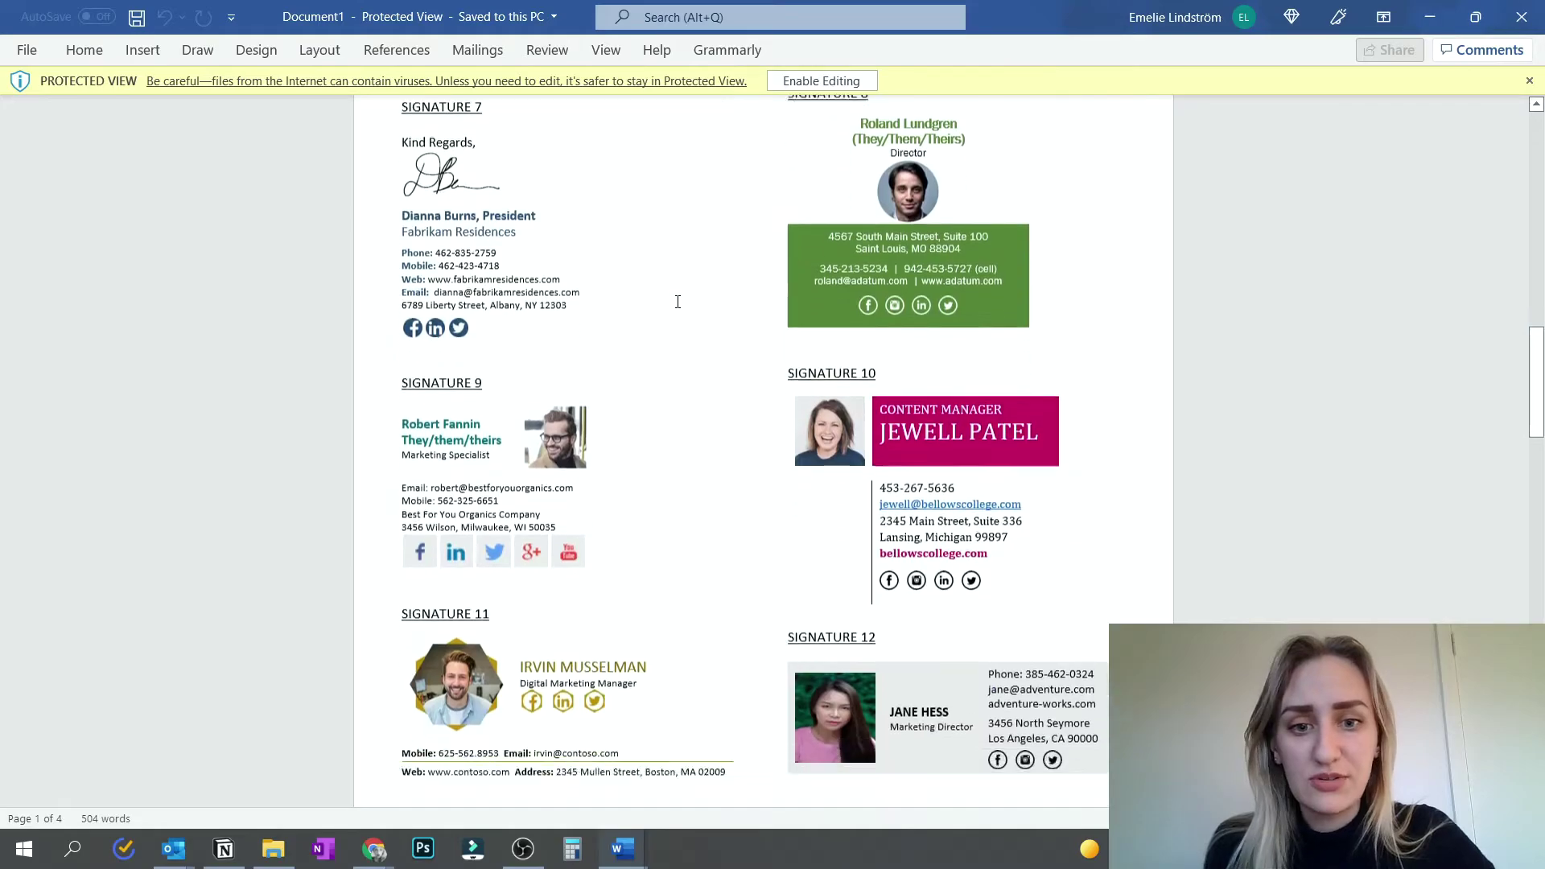
- Save the edited replies signature and check the Replies/forwards default signature choices
scroll(676, 297, down, 8)
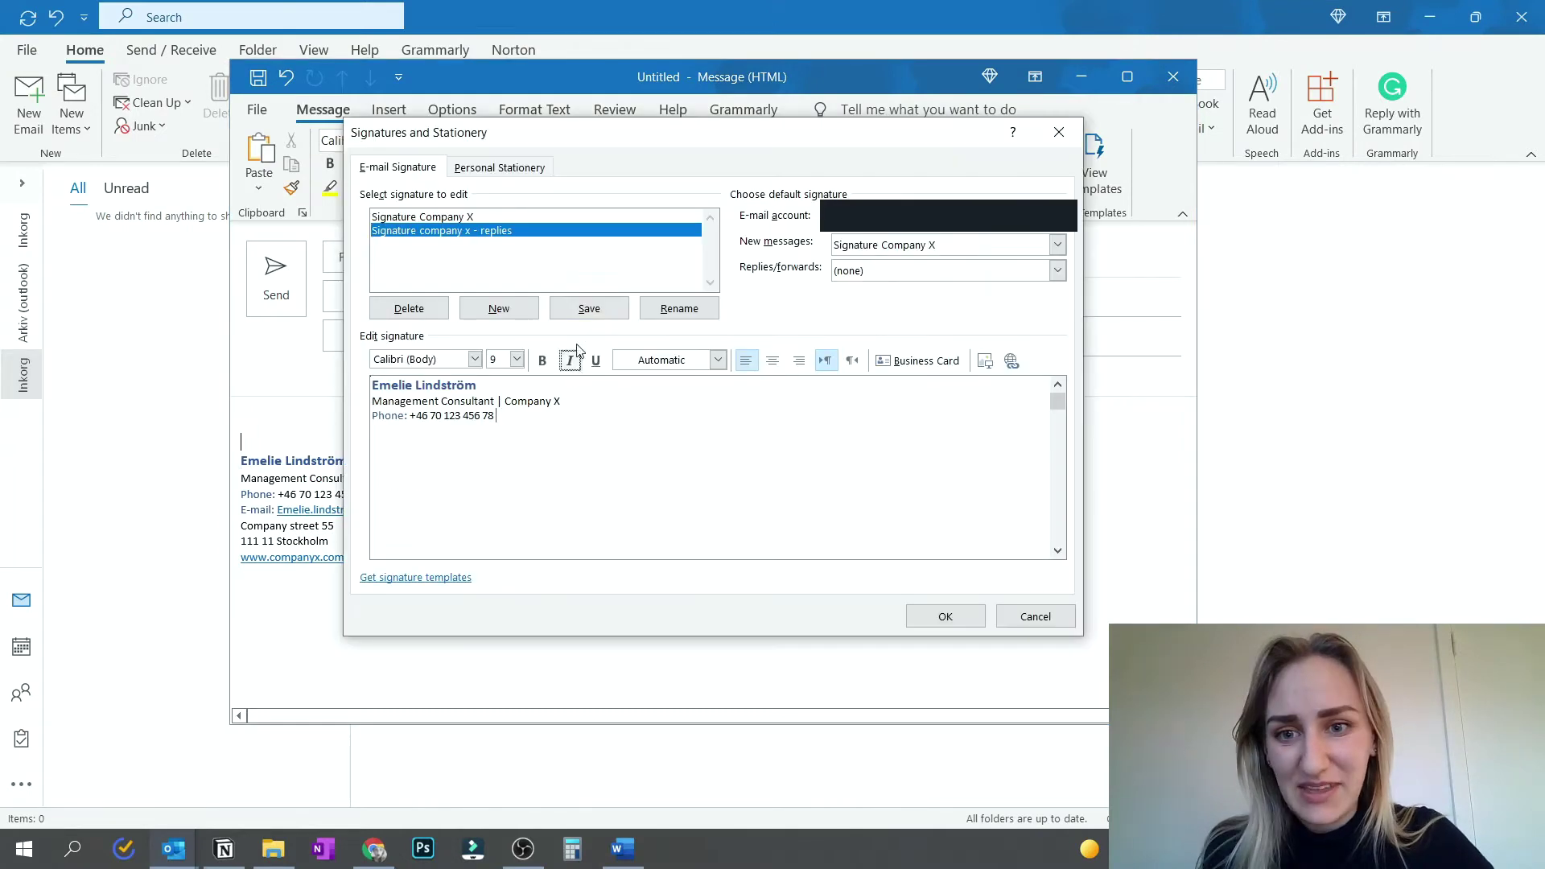
click(589, 308)
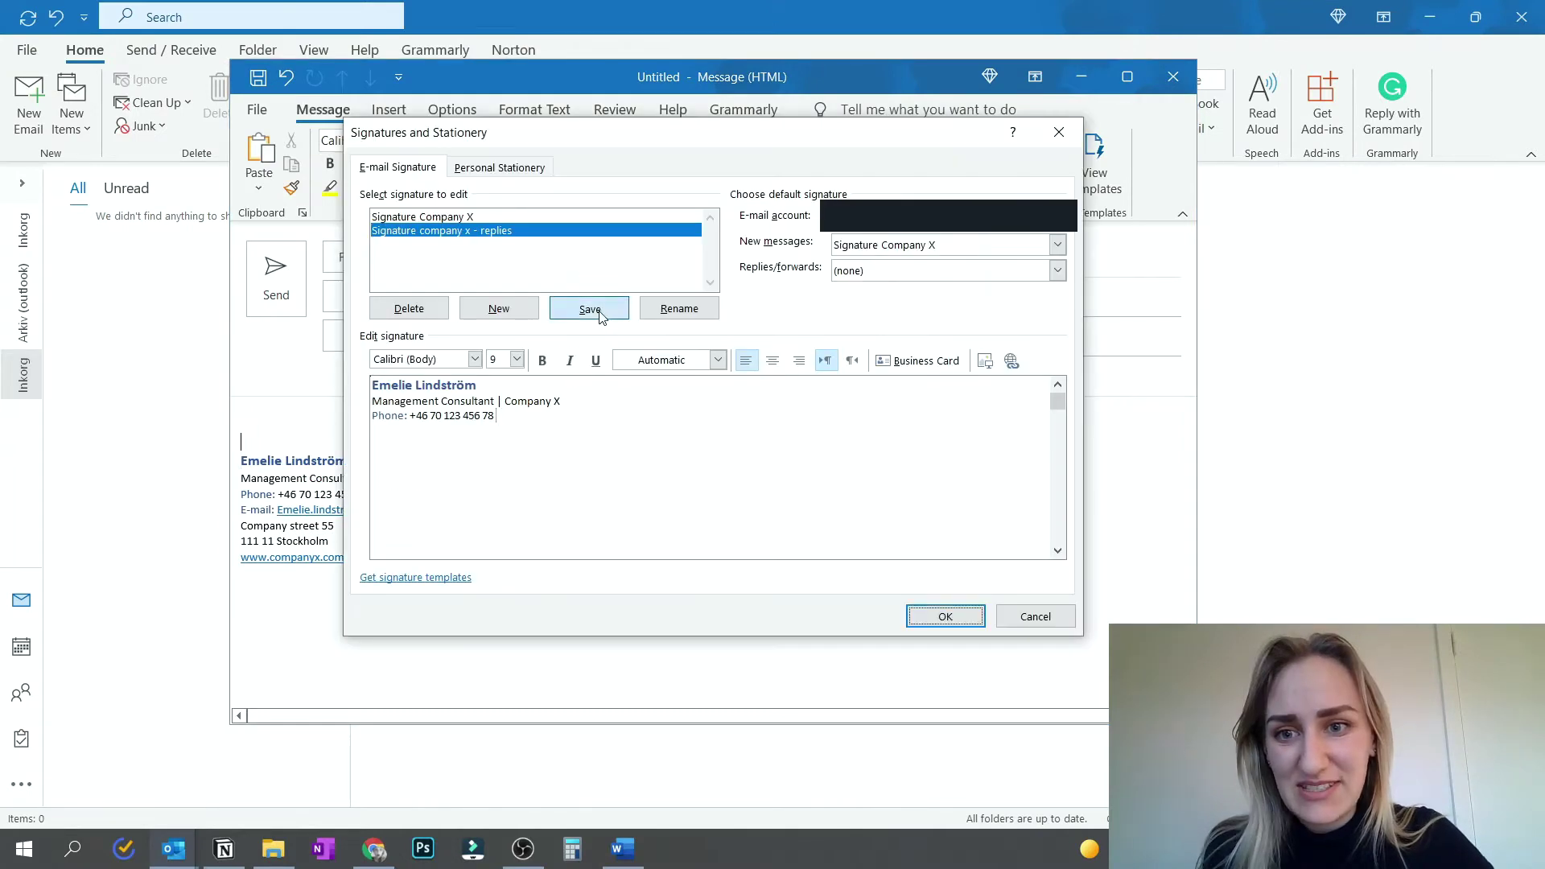
click(1057, 270)
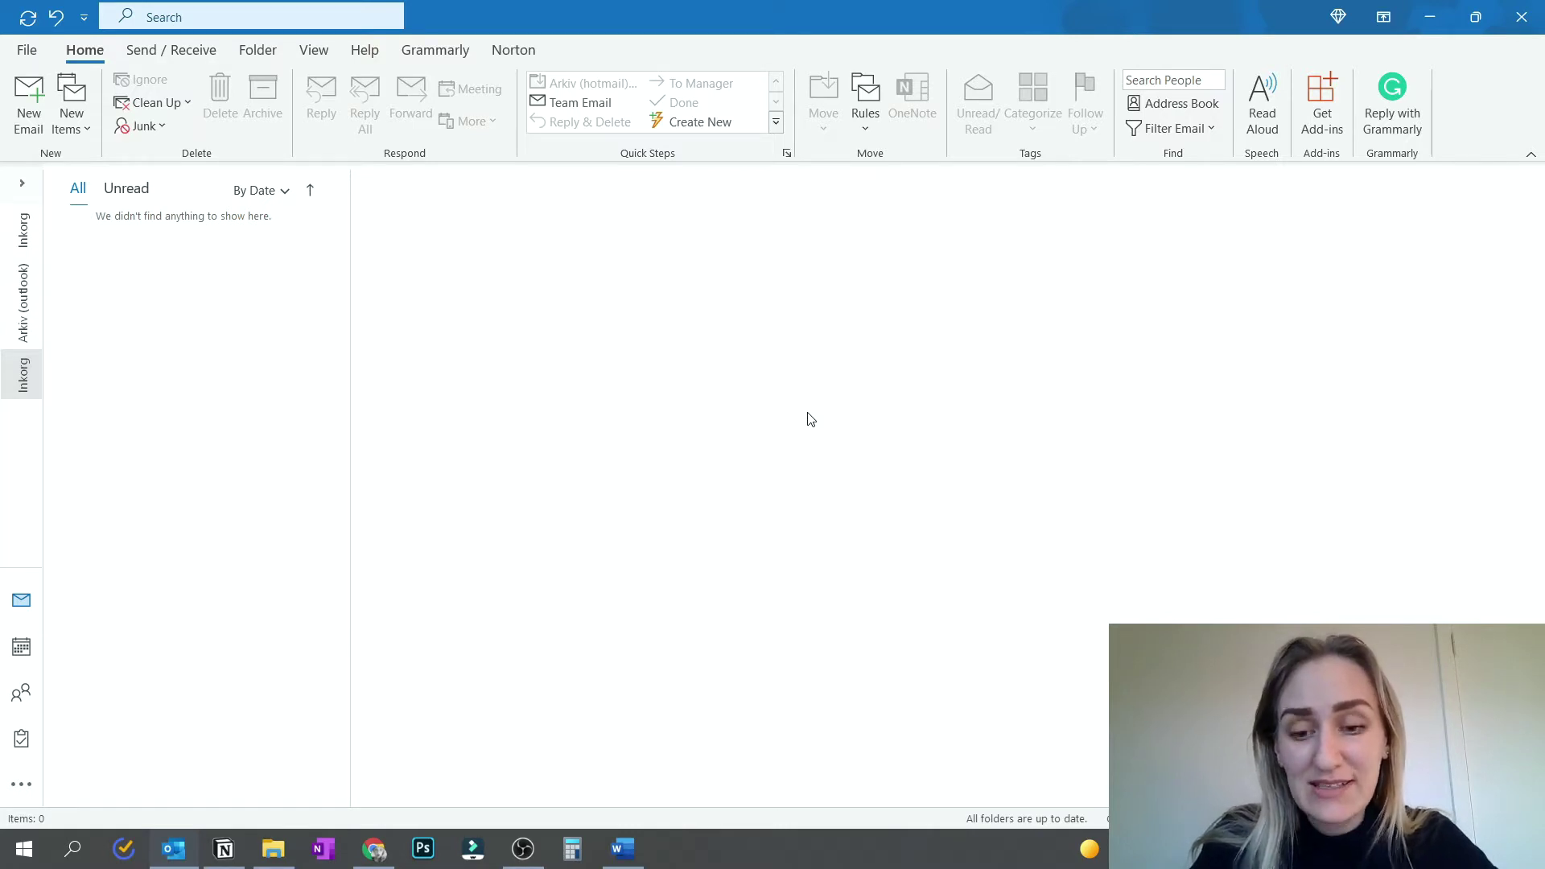
- Switch to Word's Signature document and review its name, Management Consultant title and e-mail lines
click(624, 849)
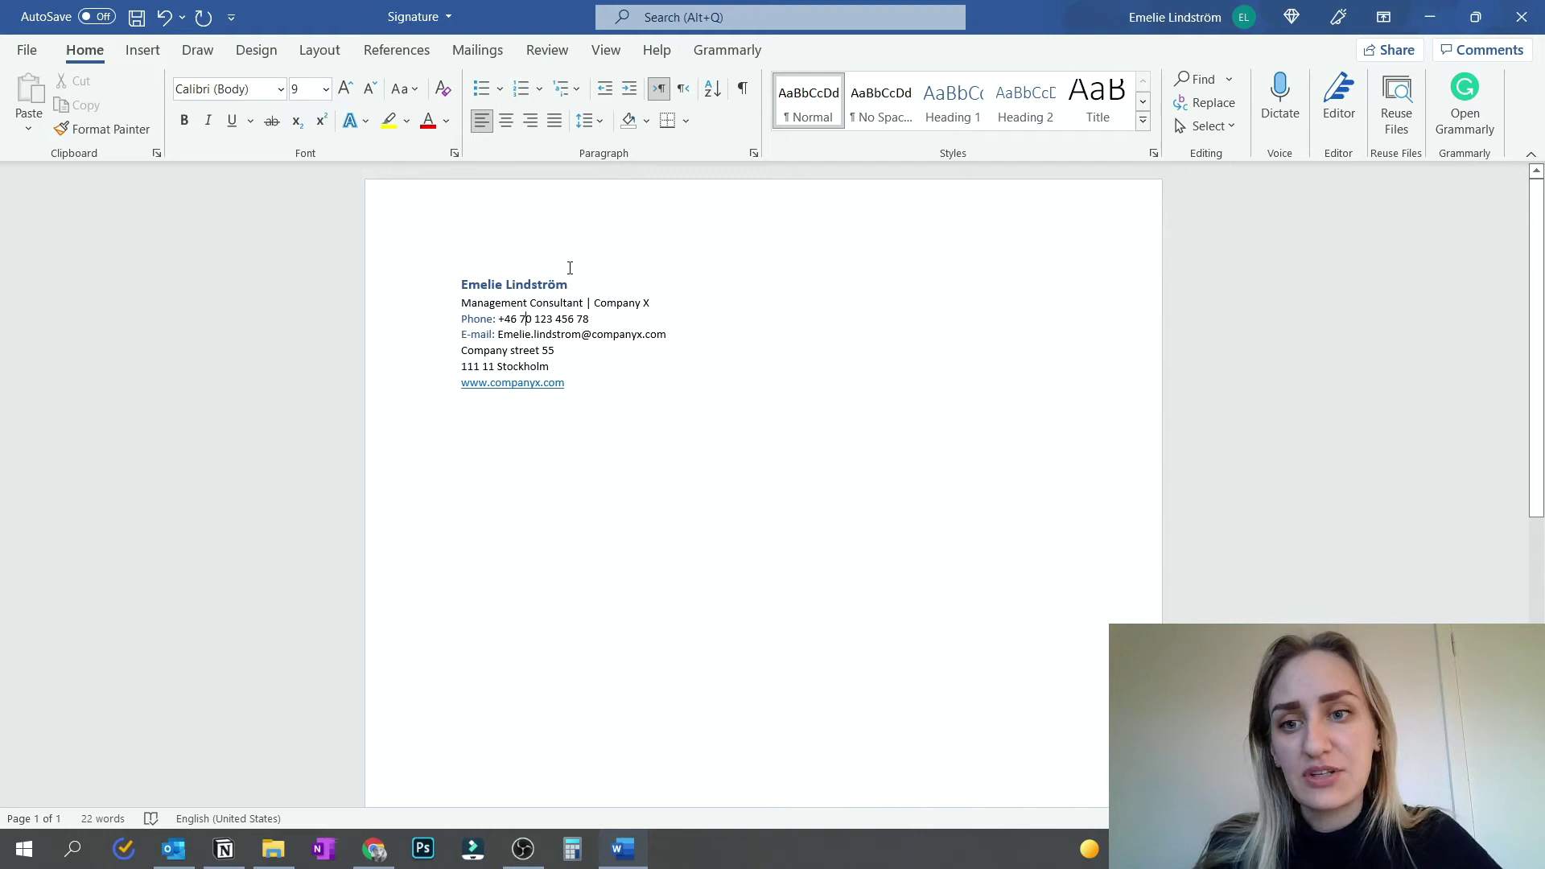
click(453, 267)
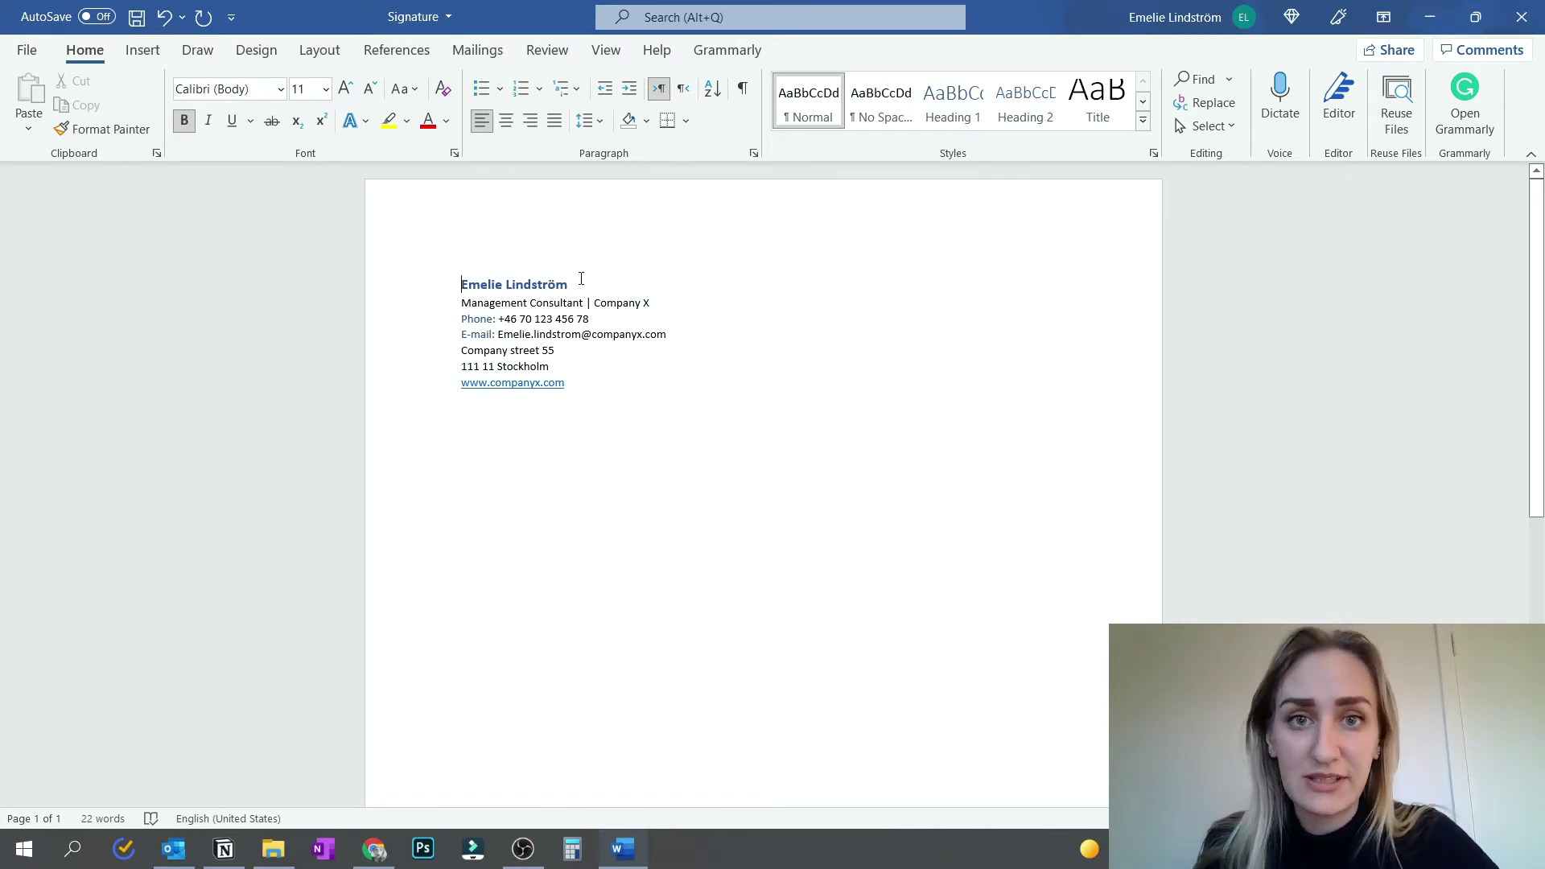
drag(459, 306, 615, 298)
click(651, 303)
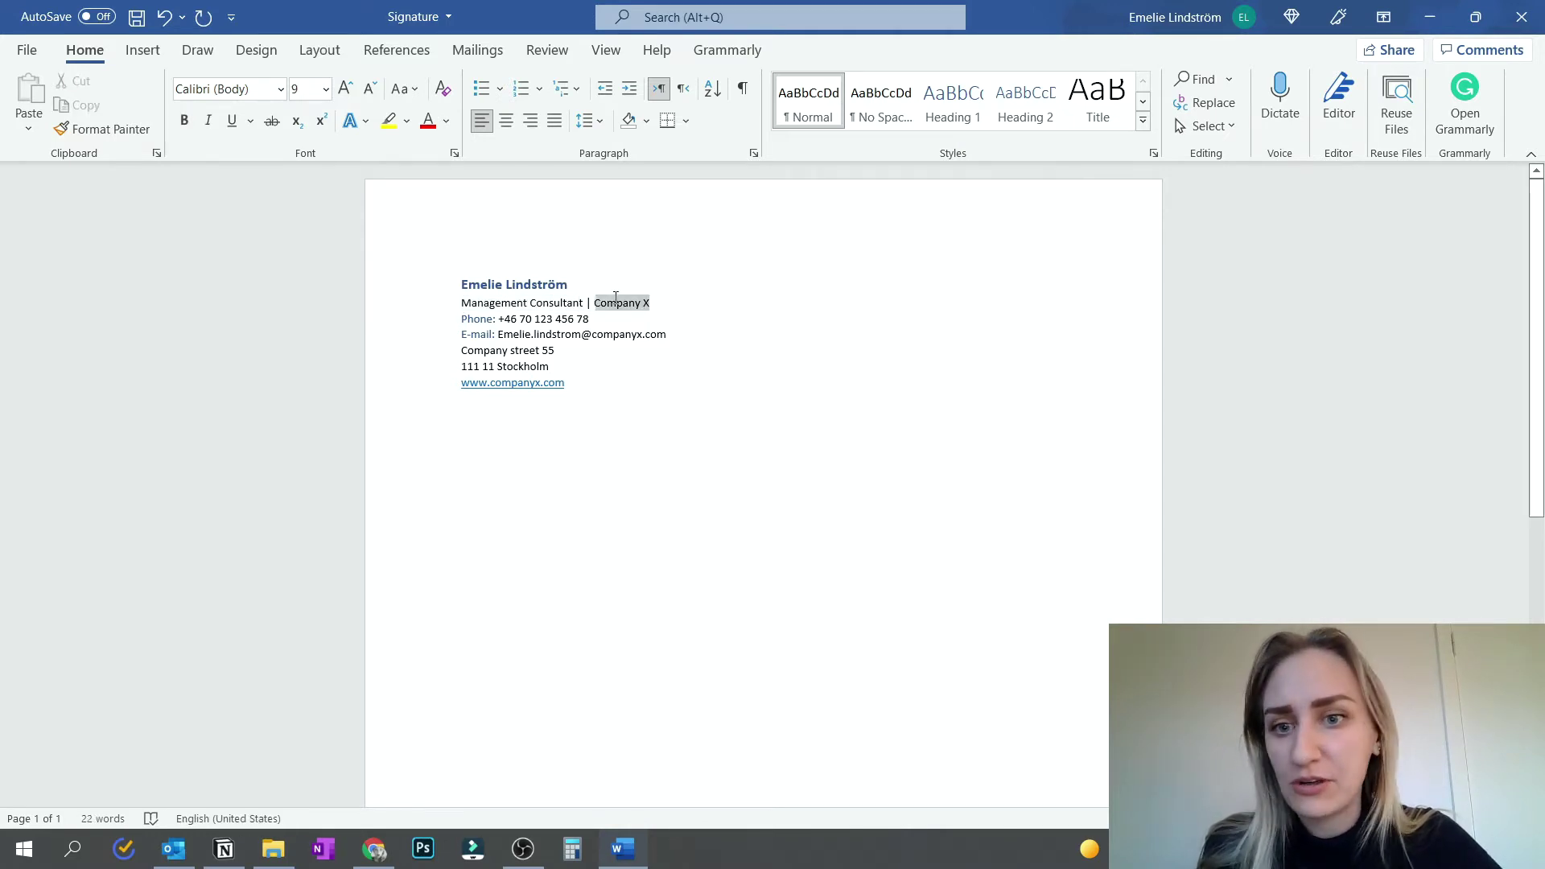
click(618, 297)
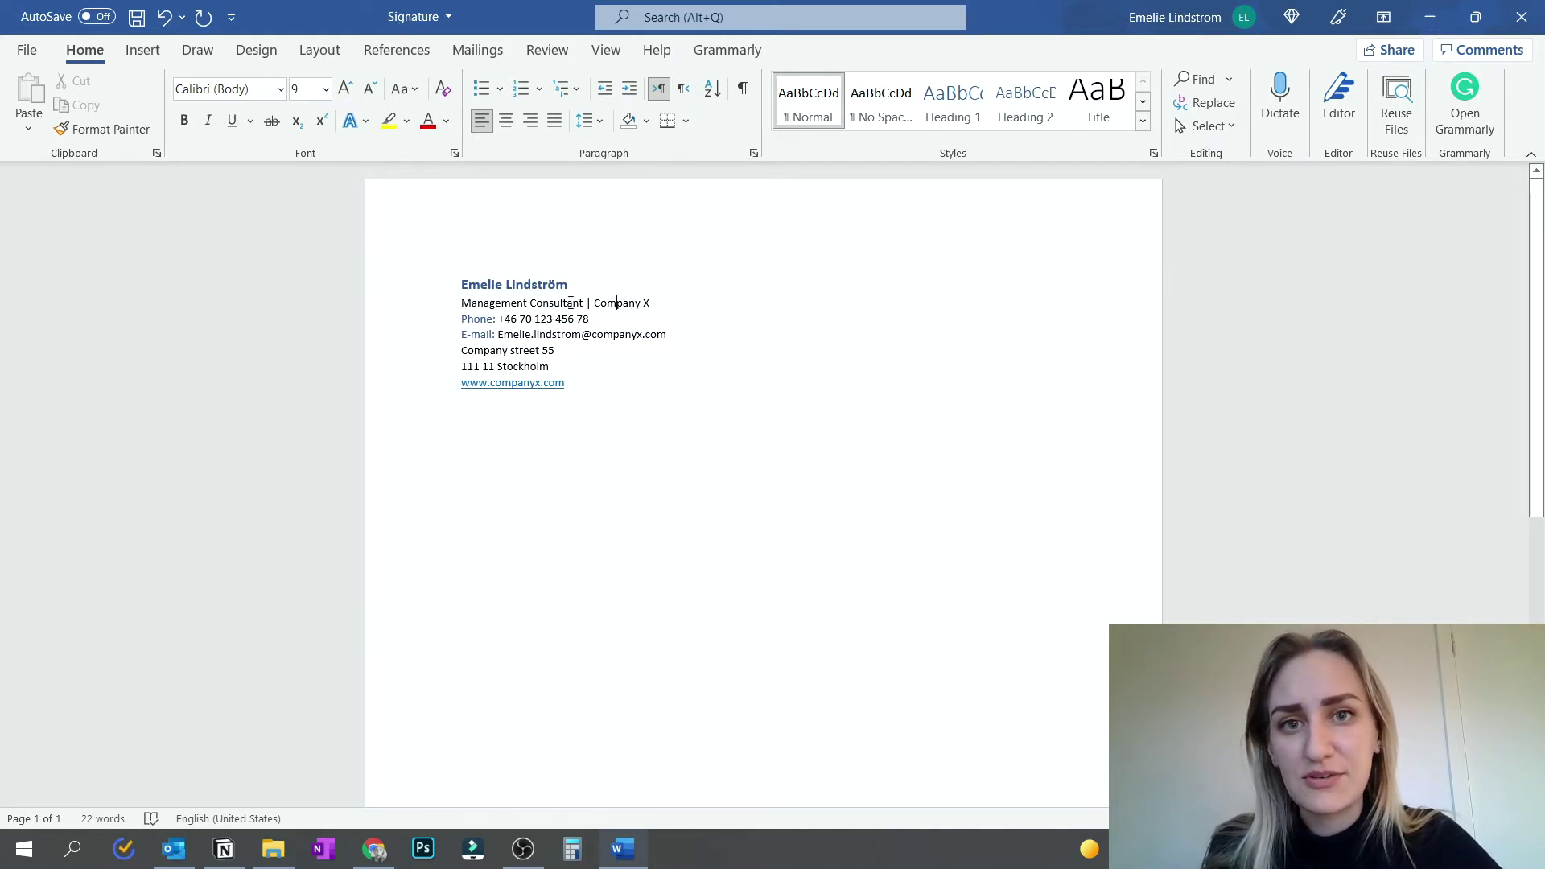
triple_click(675, 335)
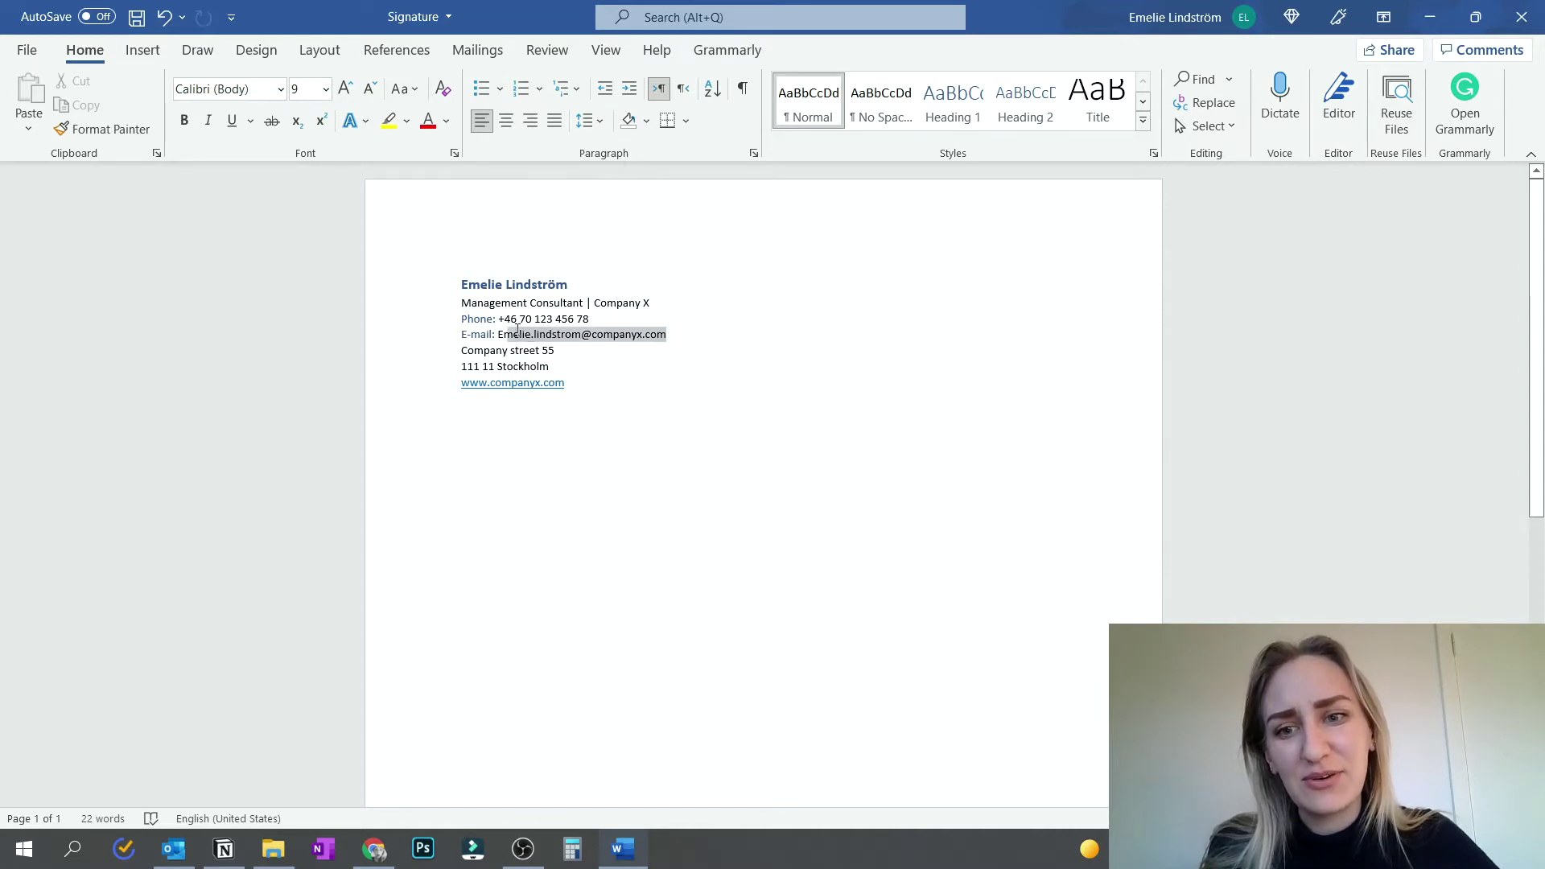
click(677, 342)
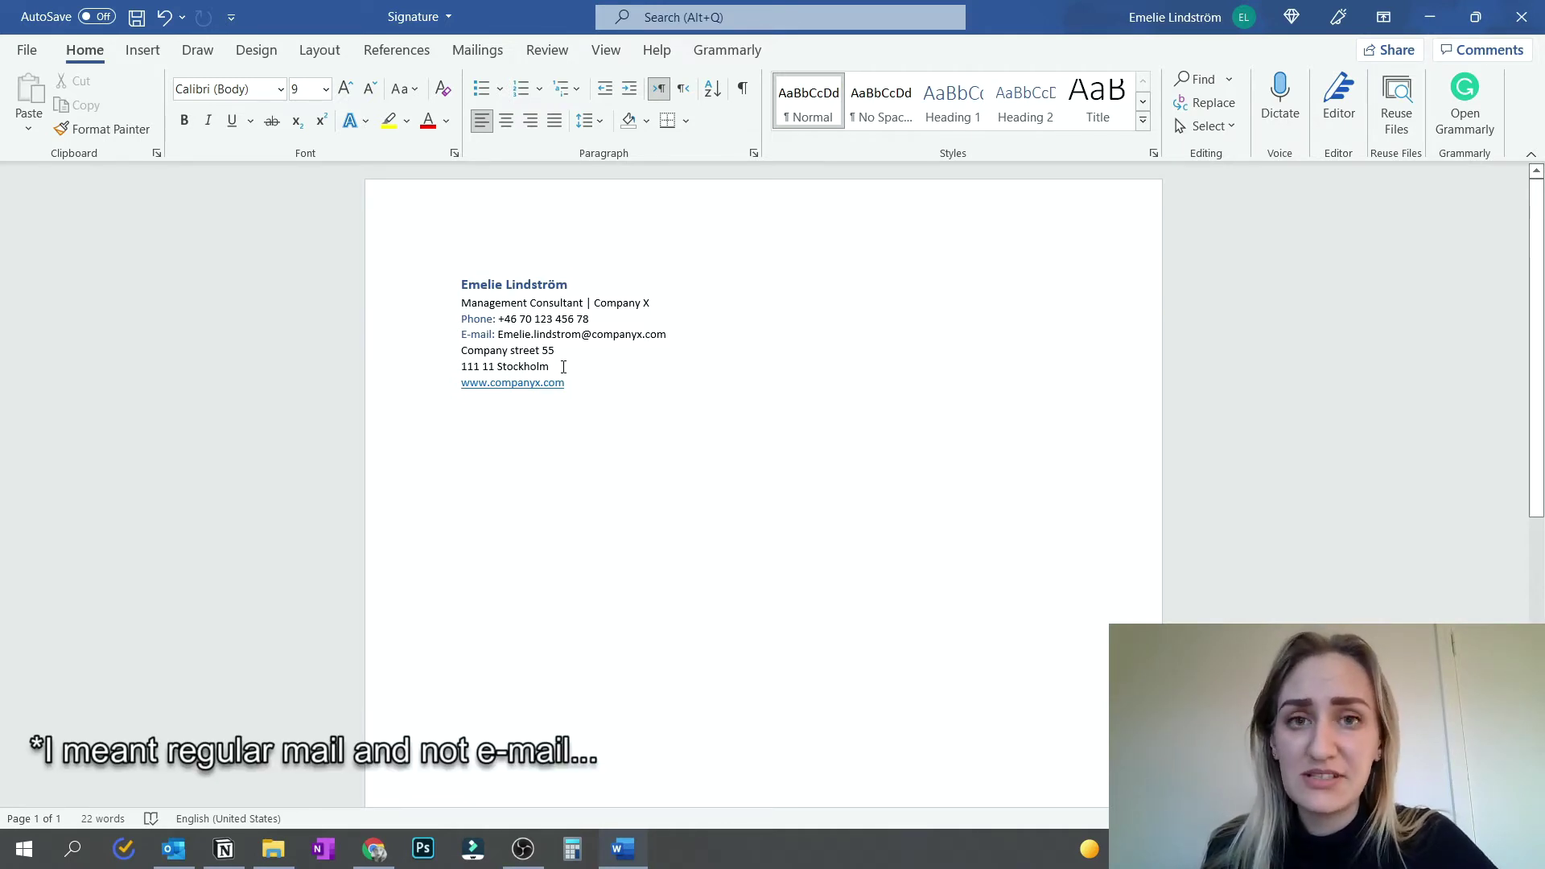
drag(438, 367, 438, 350)
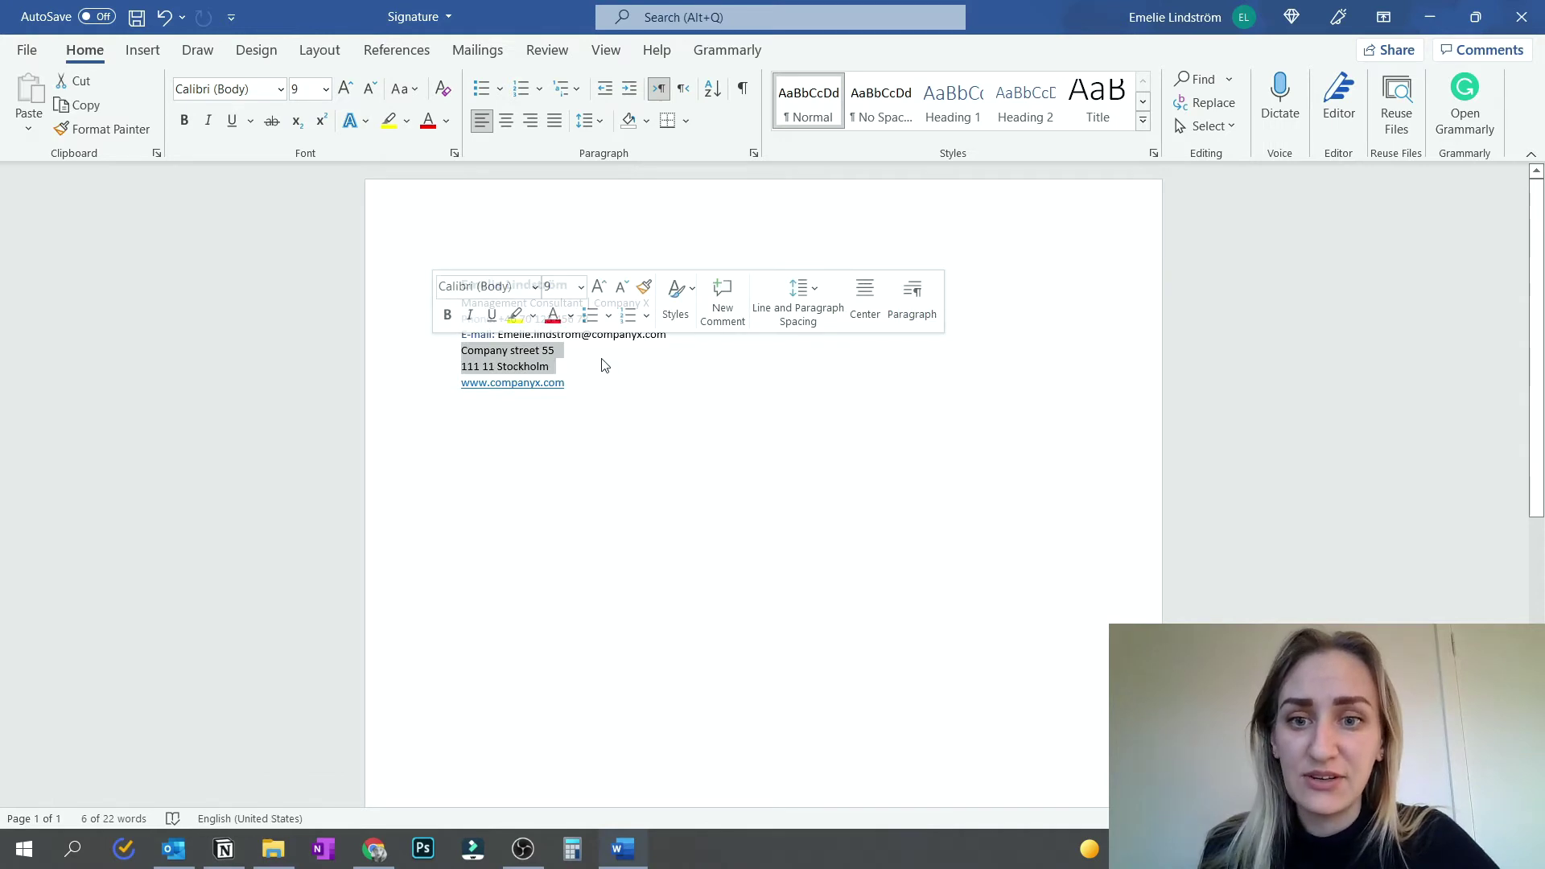
click(598, 358)
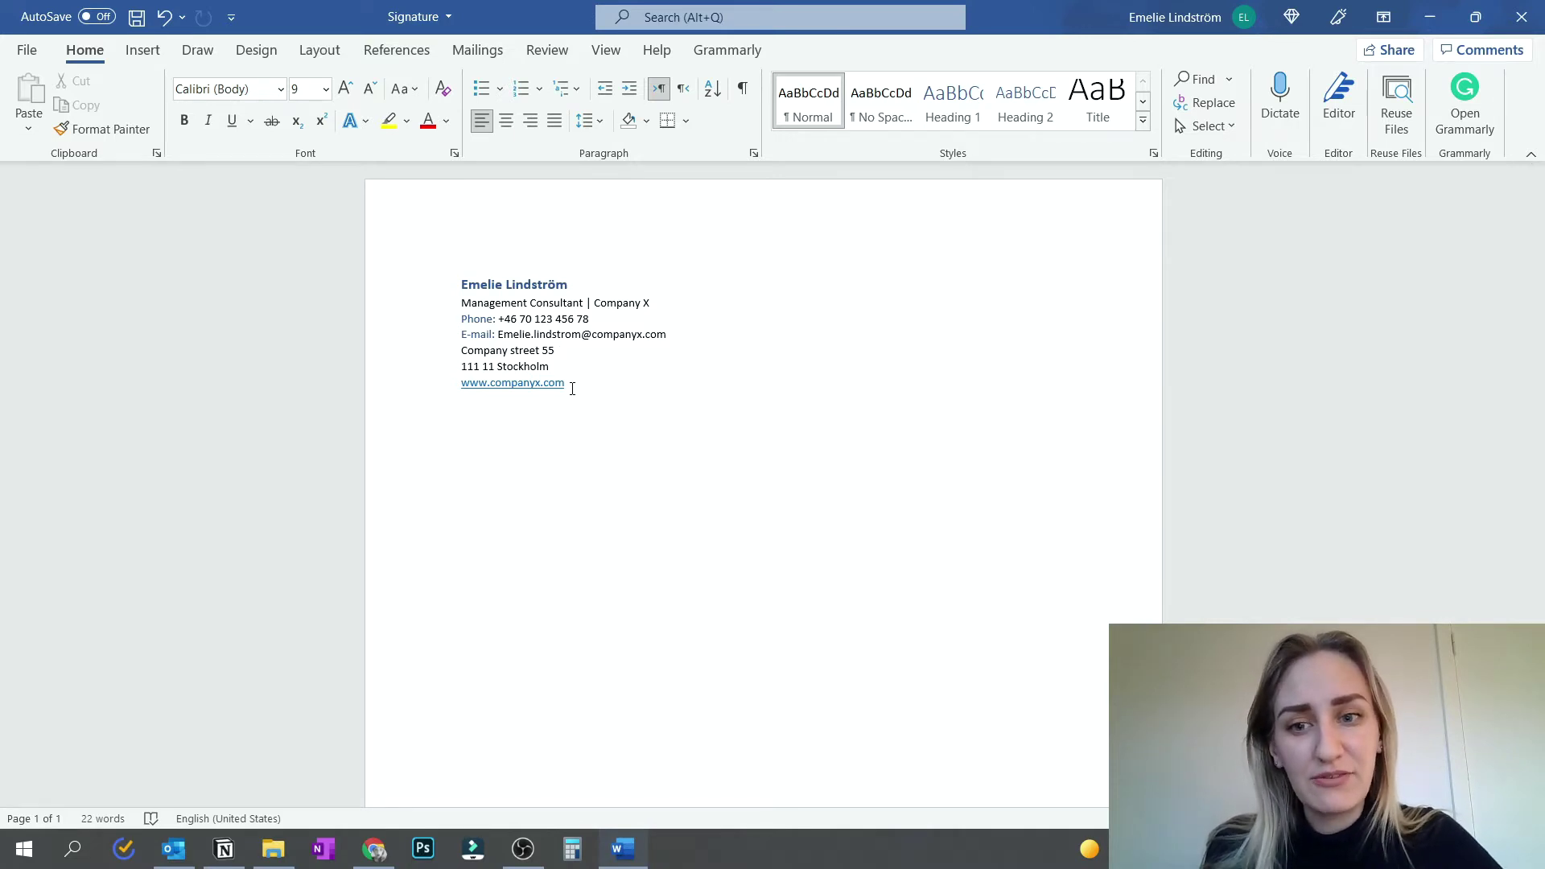
drag(570, 385, 441, 389)
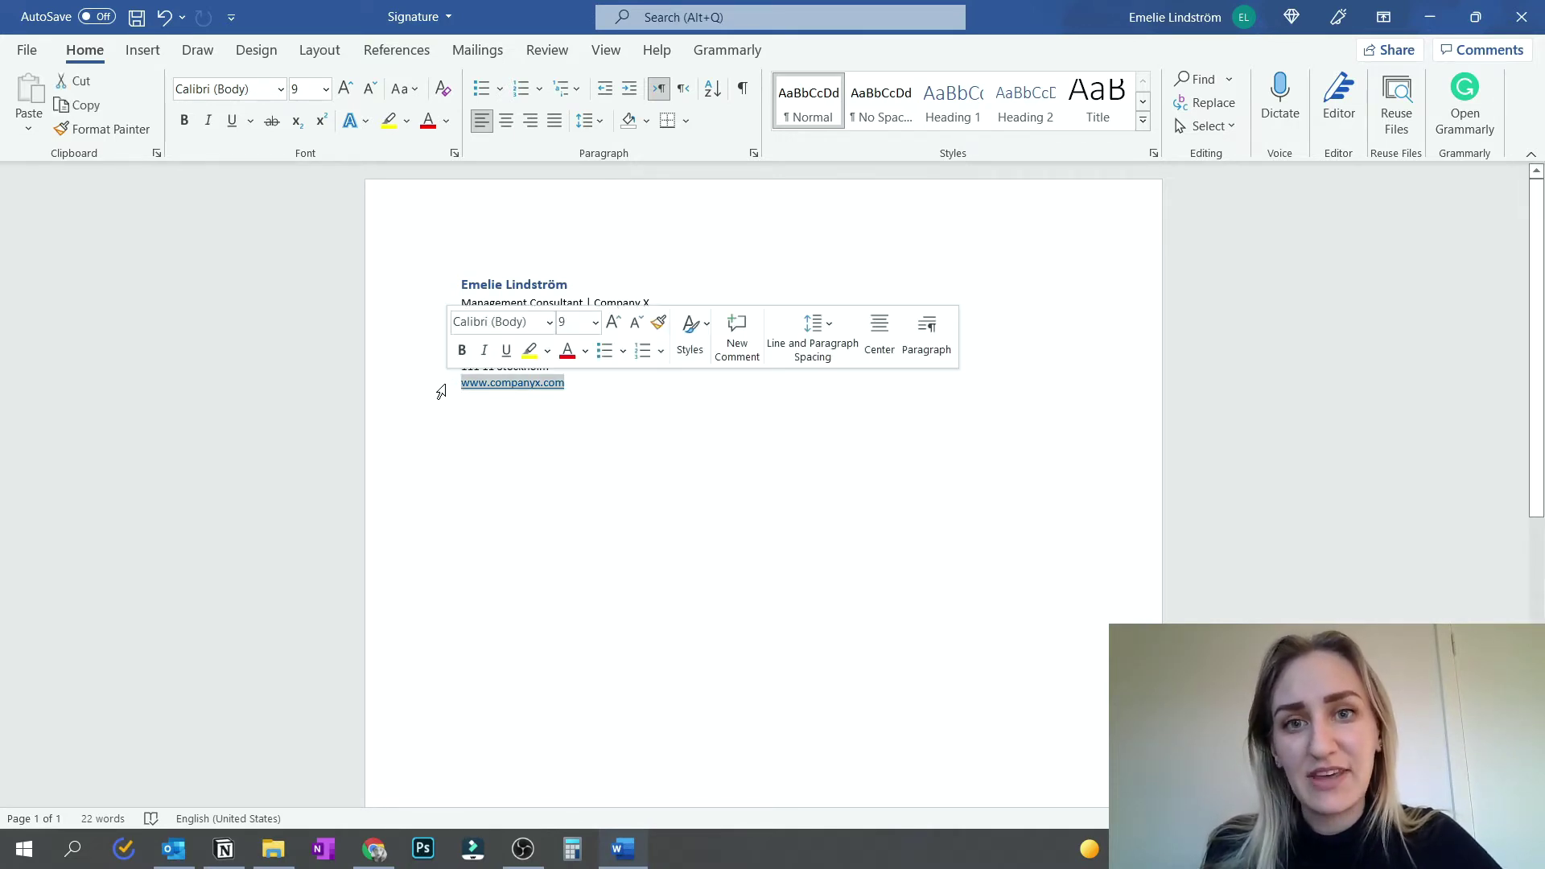
click(588, 402)
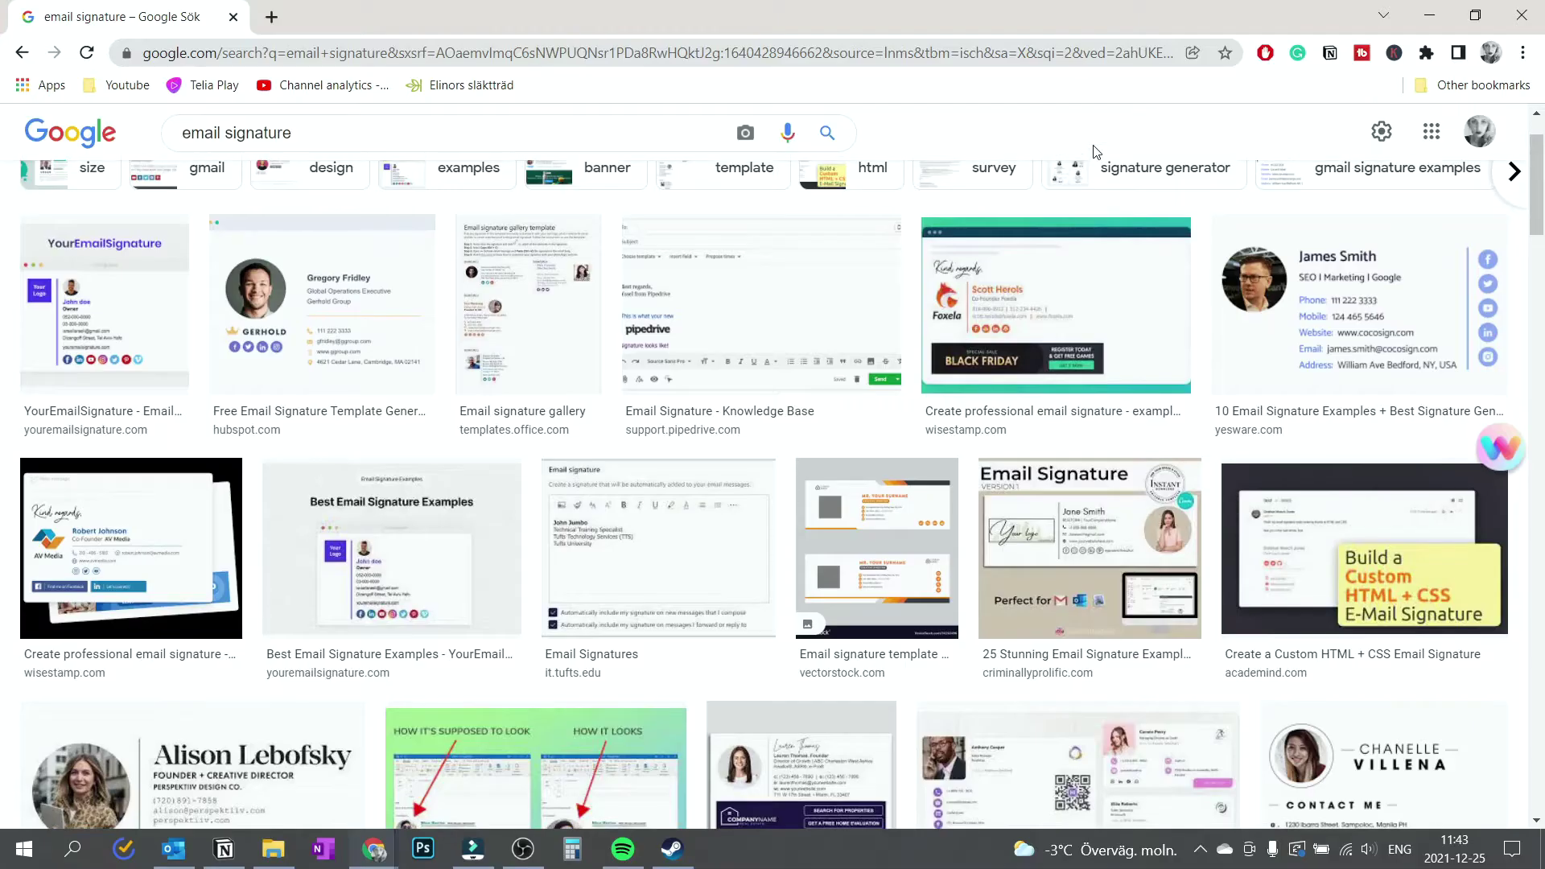
- Scroll further down the Google Images results for 'email signature'
scroll(1205, 201, down, 2)
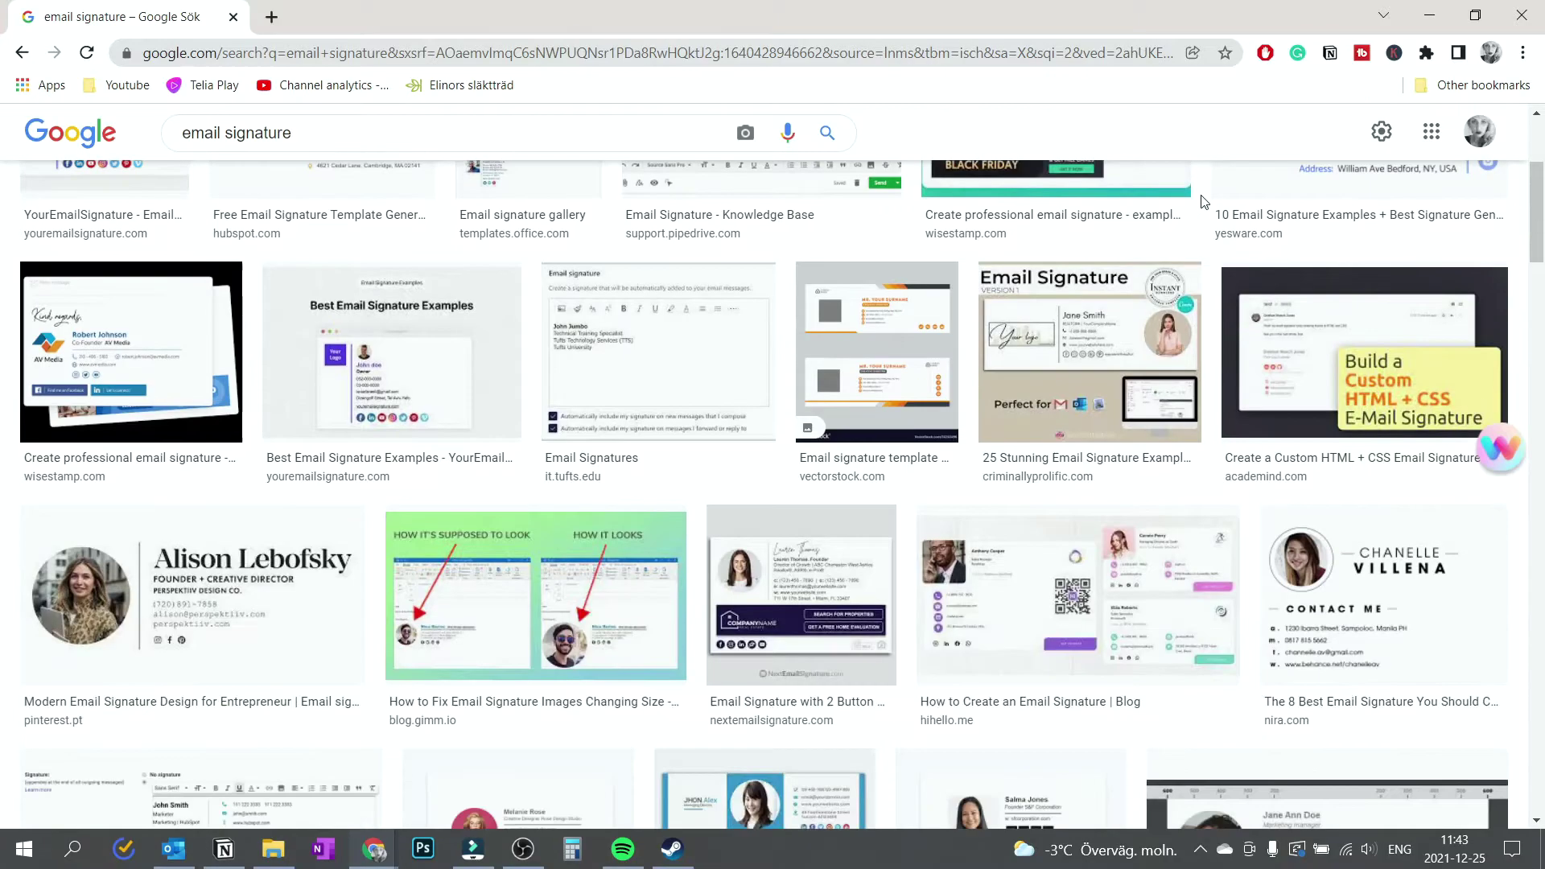
scroll(1205, 201, down, 4)
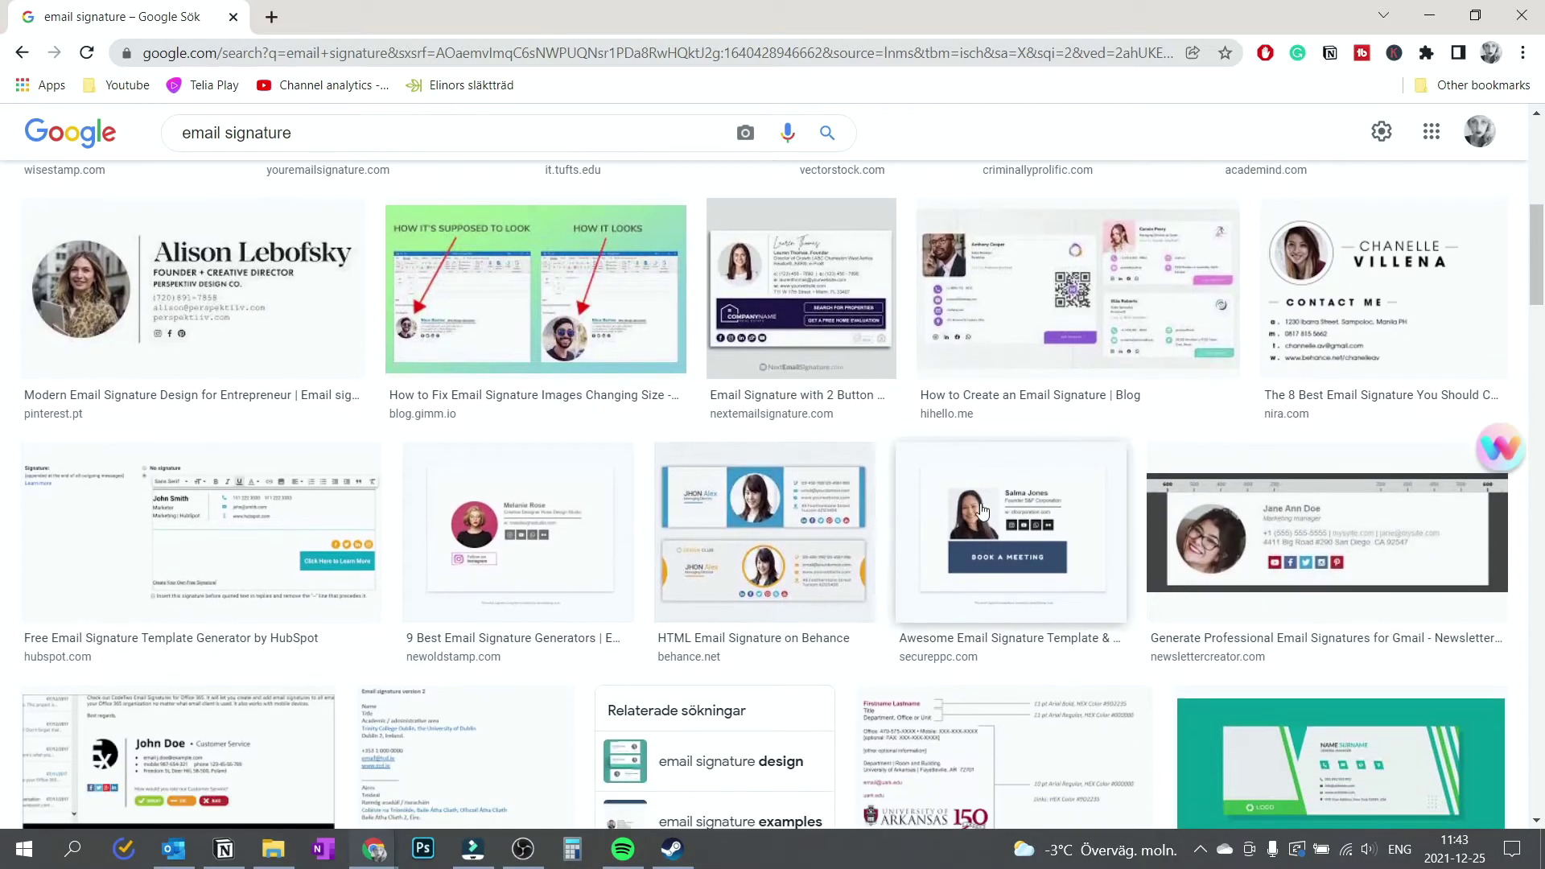
scroll(982, 509, down, 7)
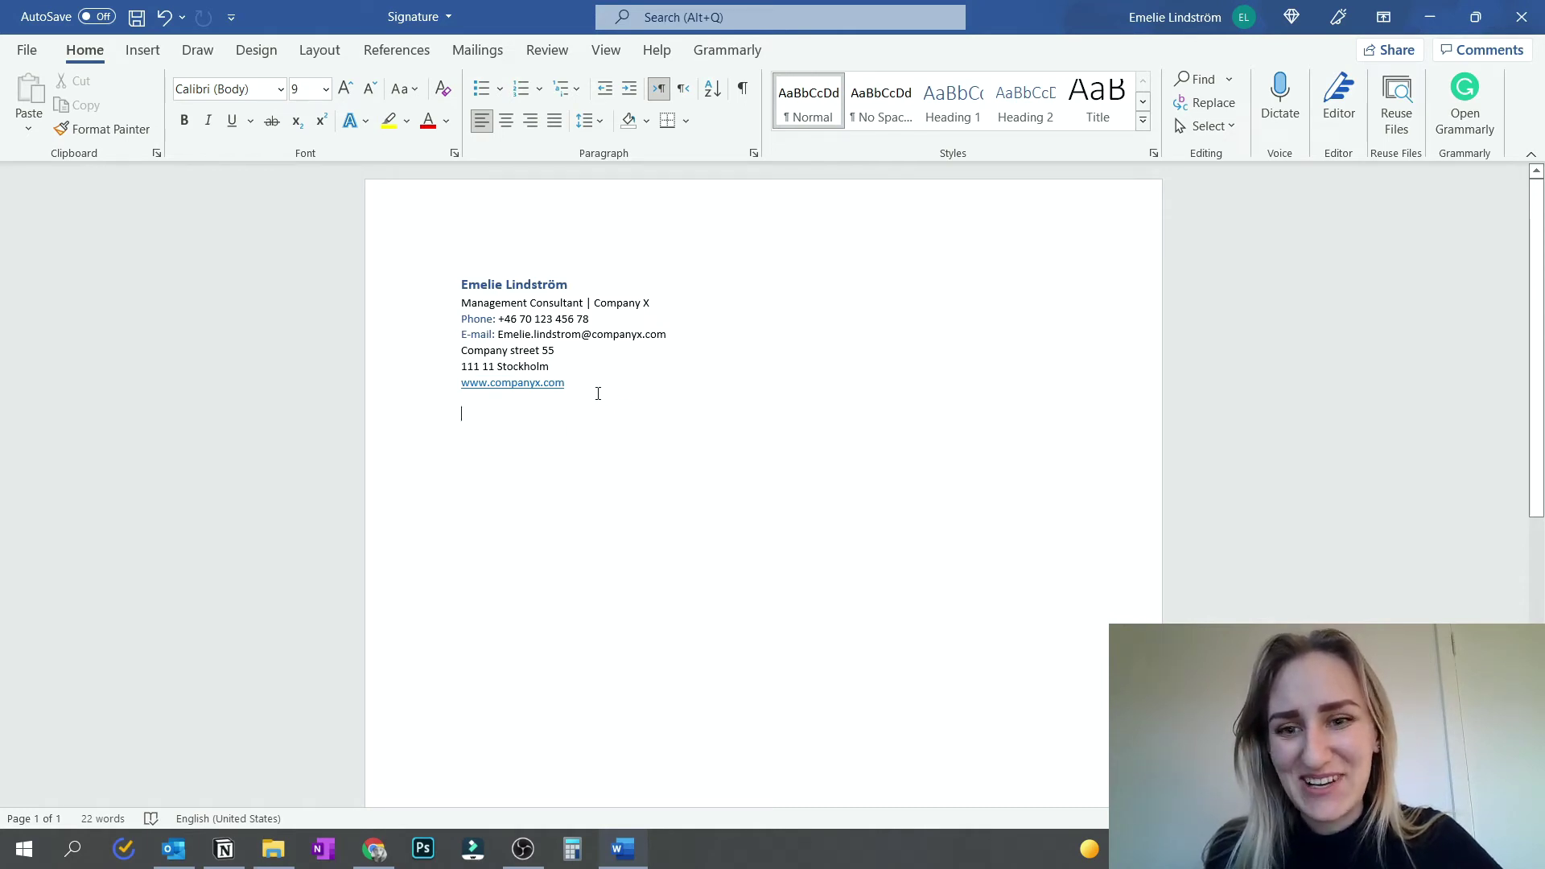
- Copy the entire Word signature block to the clipboard and switch back to Outlook
drag(547, 384, 437, 282)
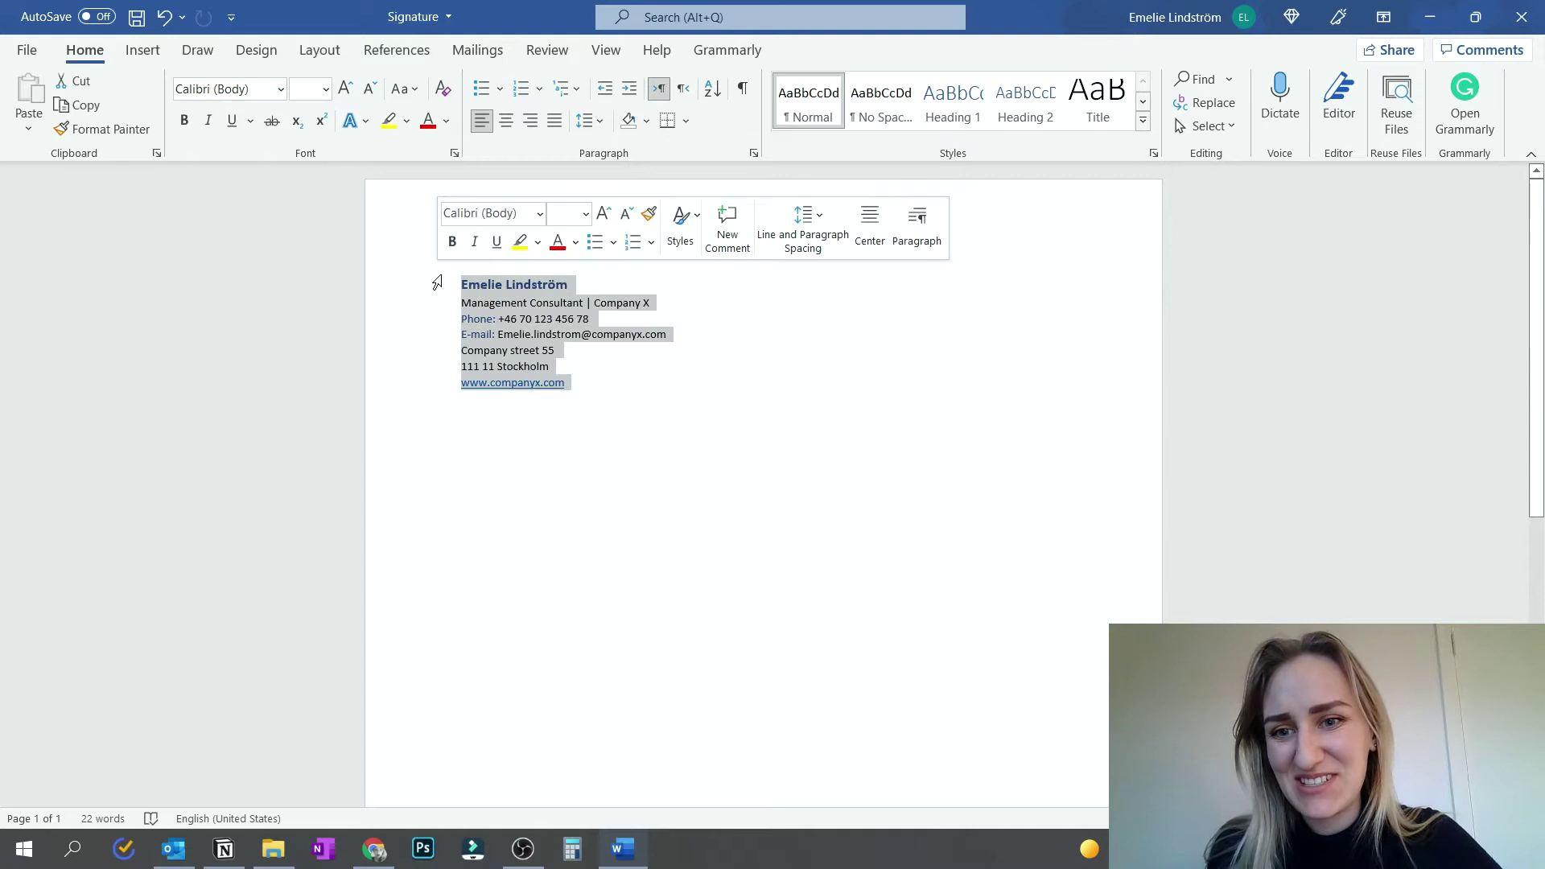
key(ctrl+c)
click(669, 406)
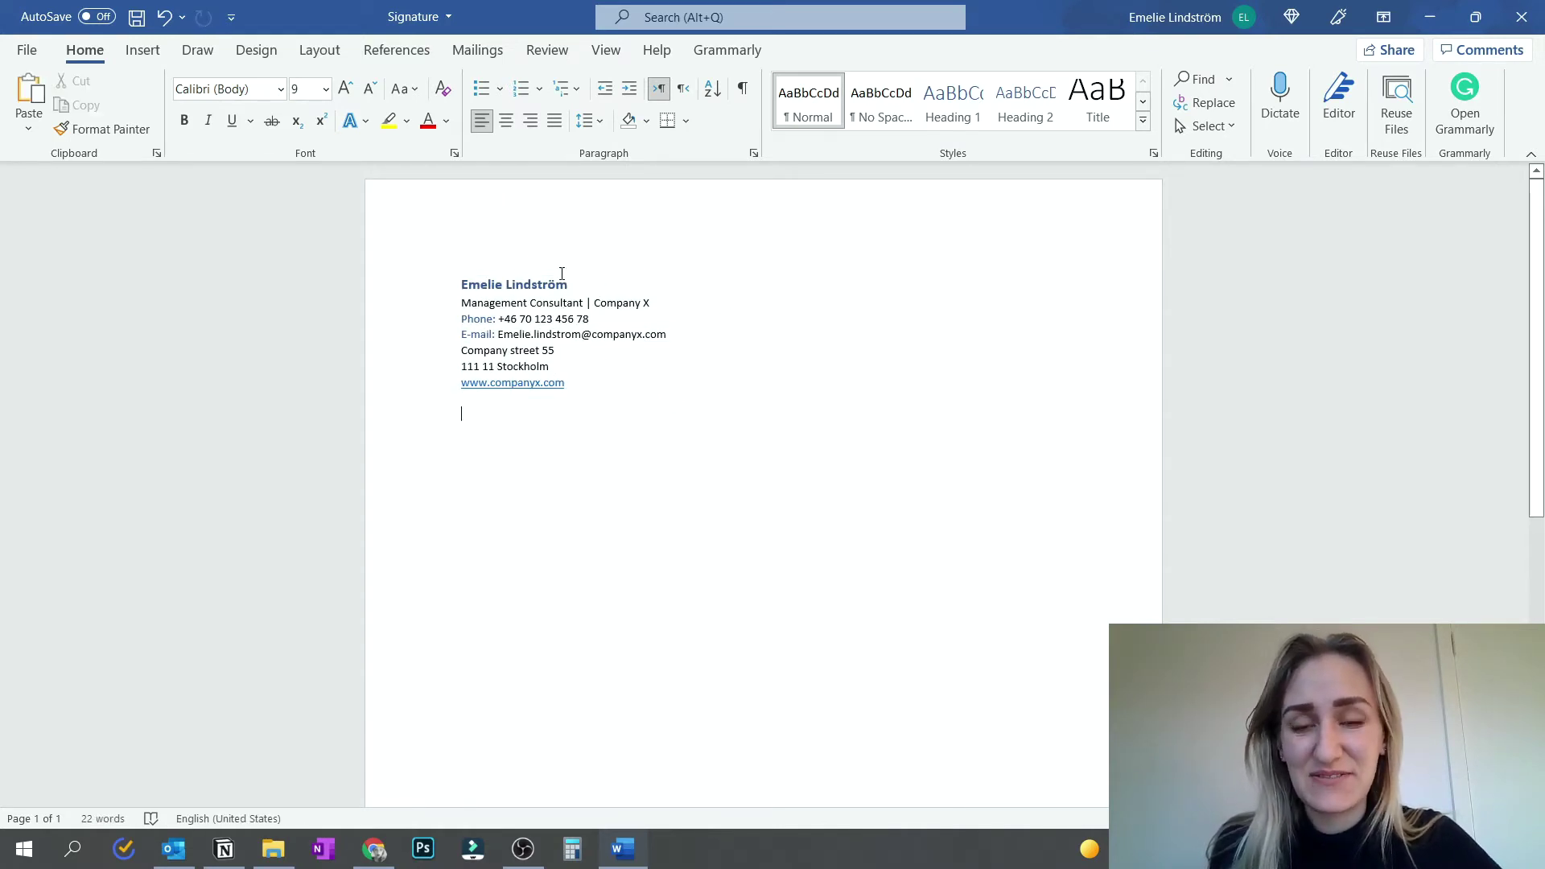
click(174, 849)
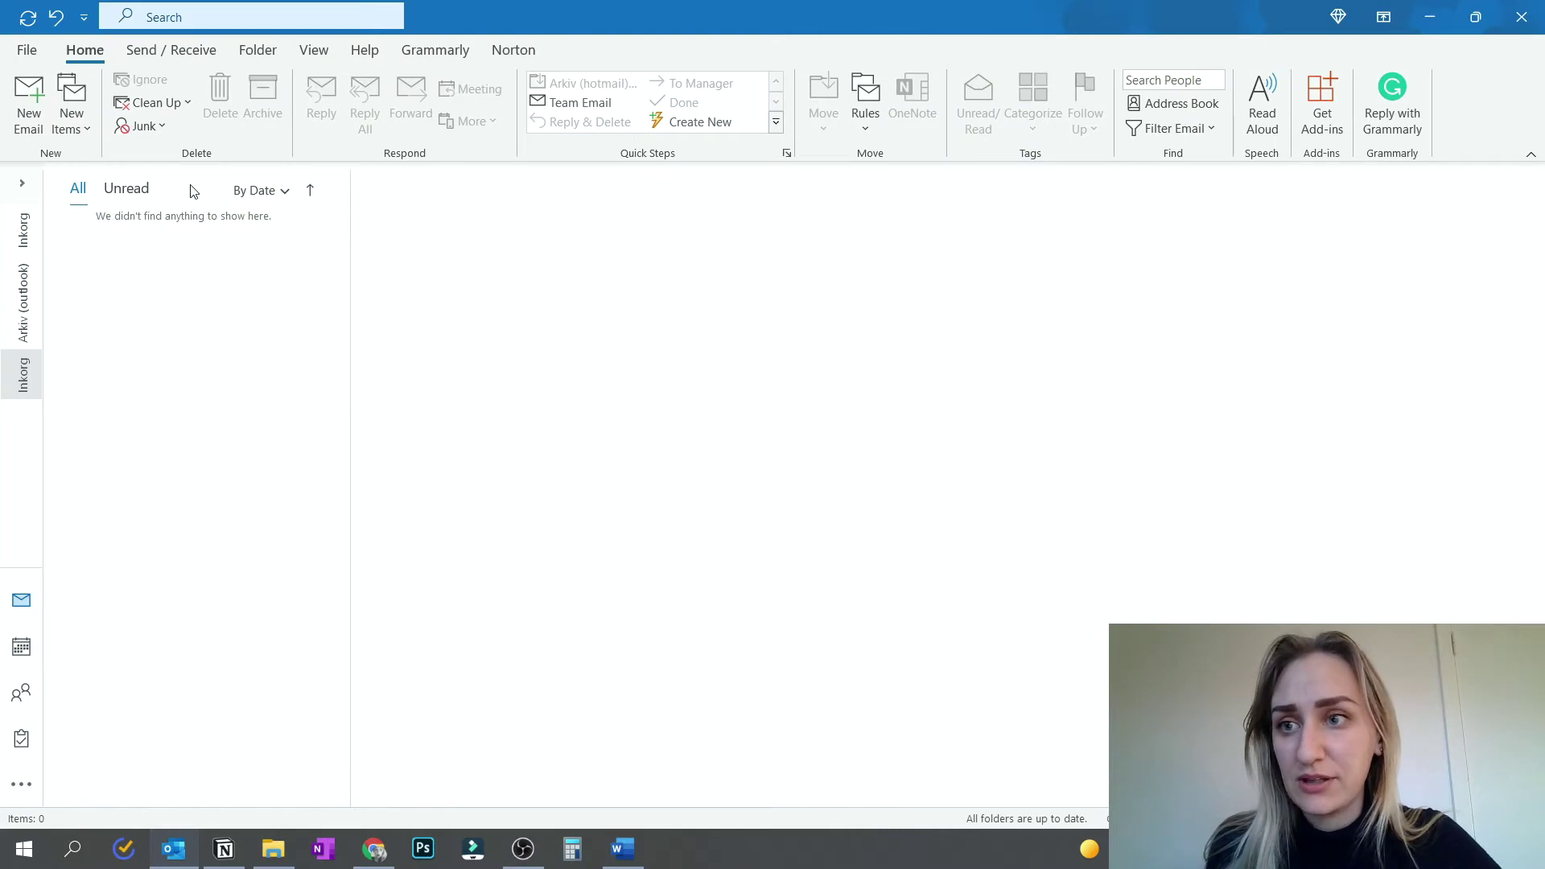
- Start a new e-mail and bring up the Signatures and Stationery settings
click(32, 91)
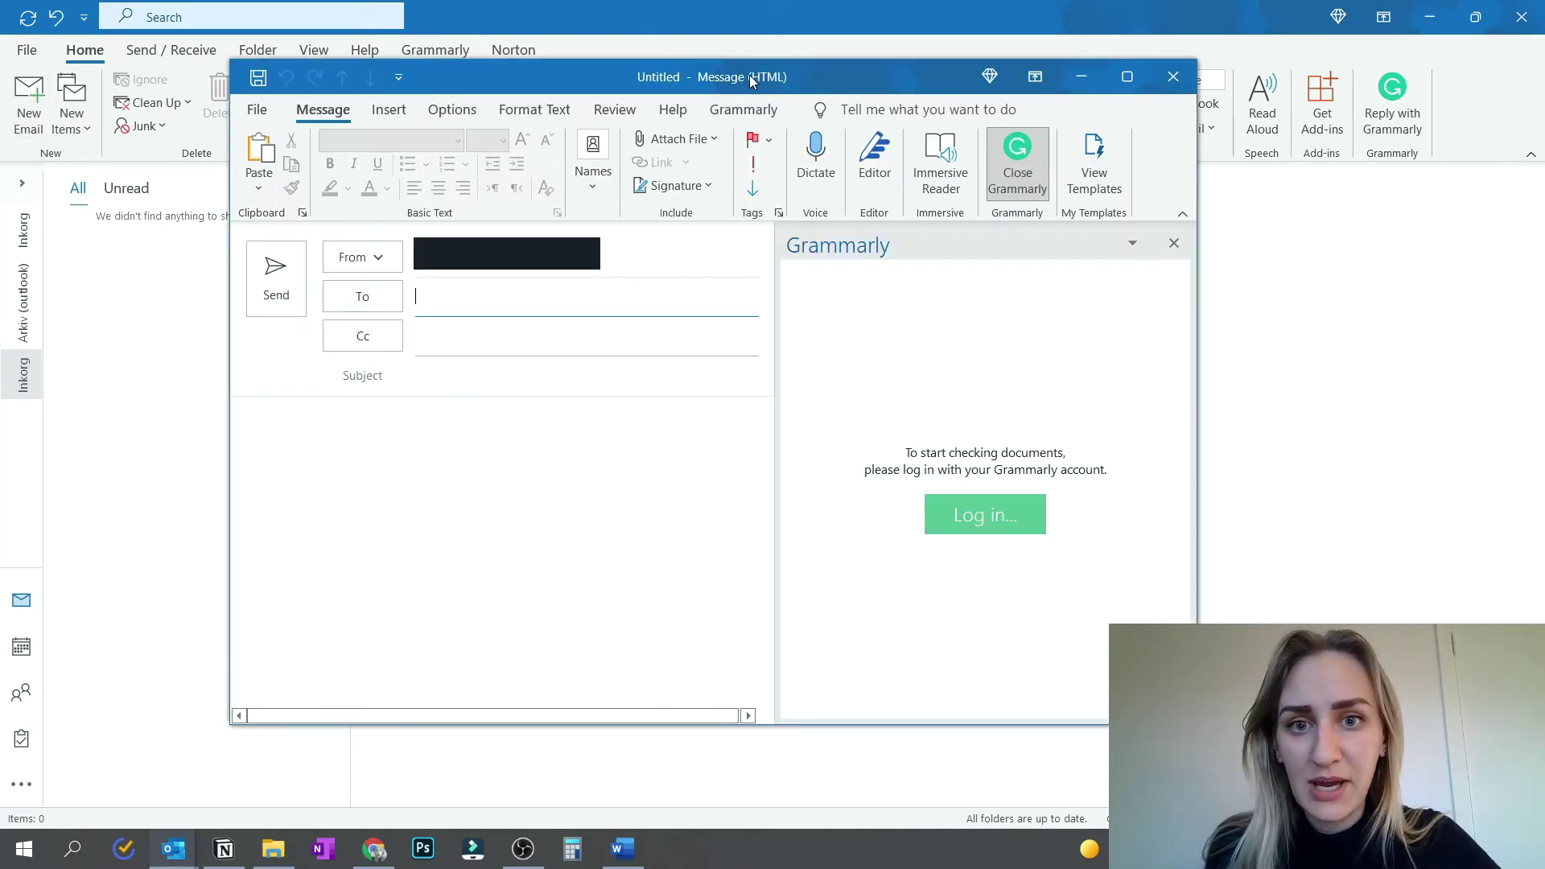
click(707, 187)
click(711, 242)
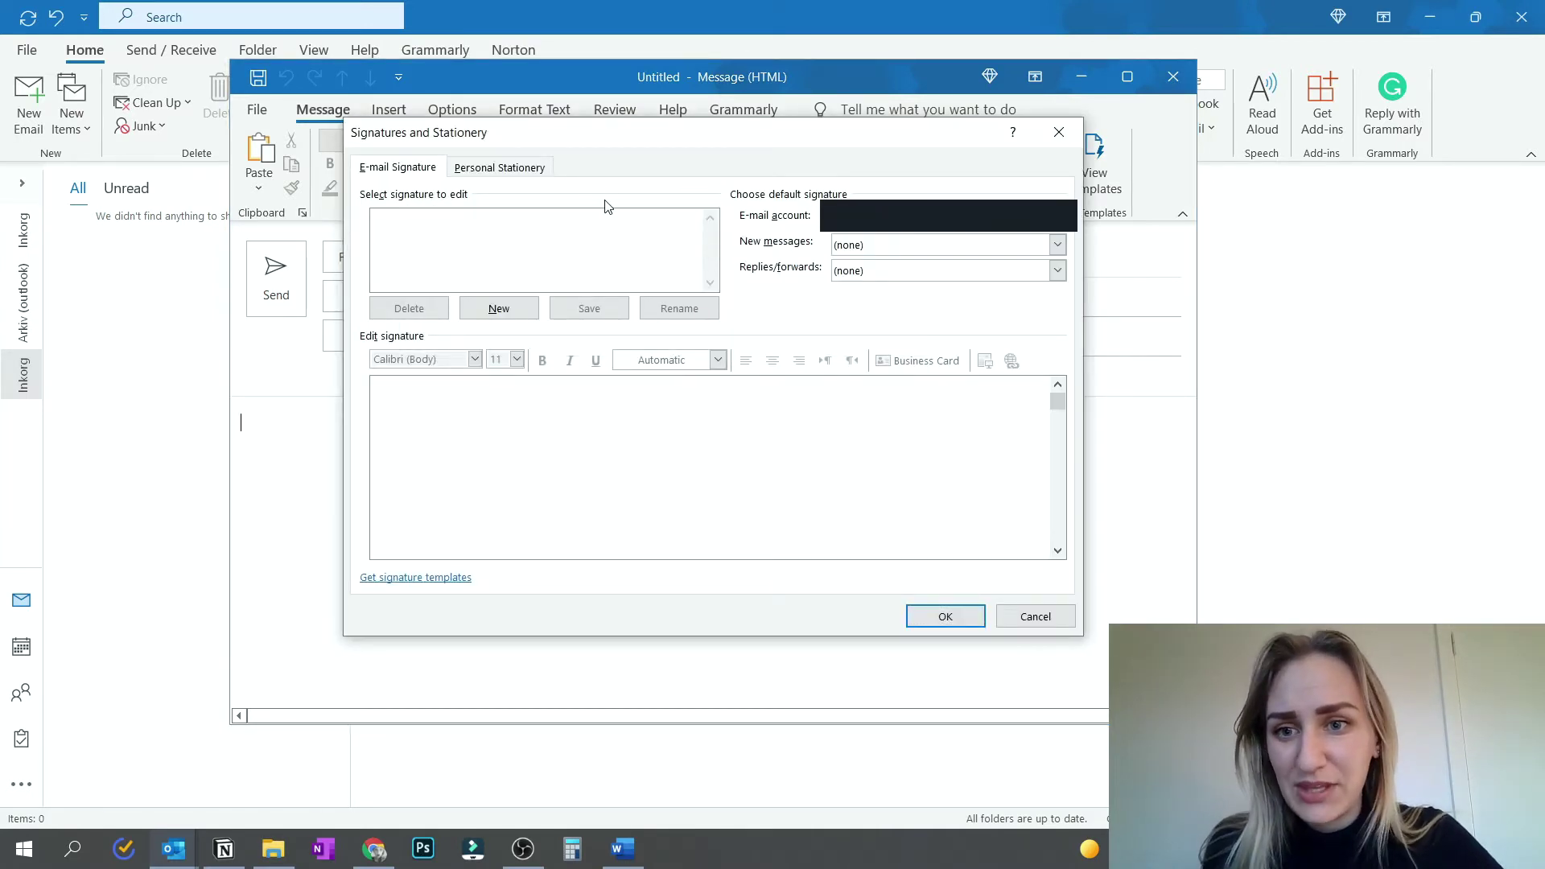
- Create a signature named 'Signature Company X' holding the pasted contact block, then close the settings
click(499, 308)
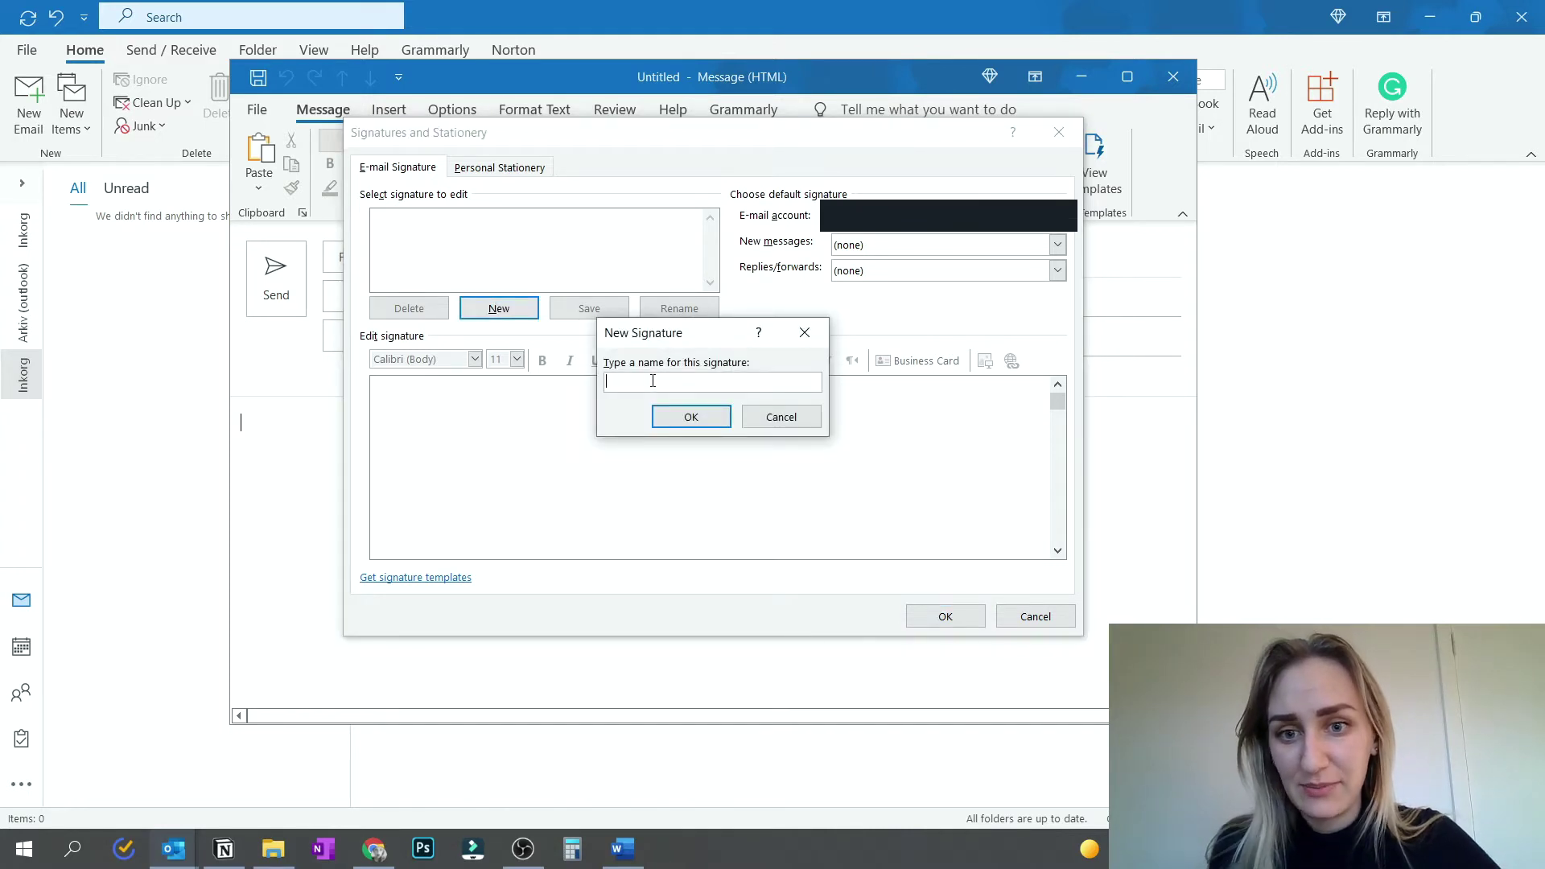
text(Signature Company X)
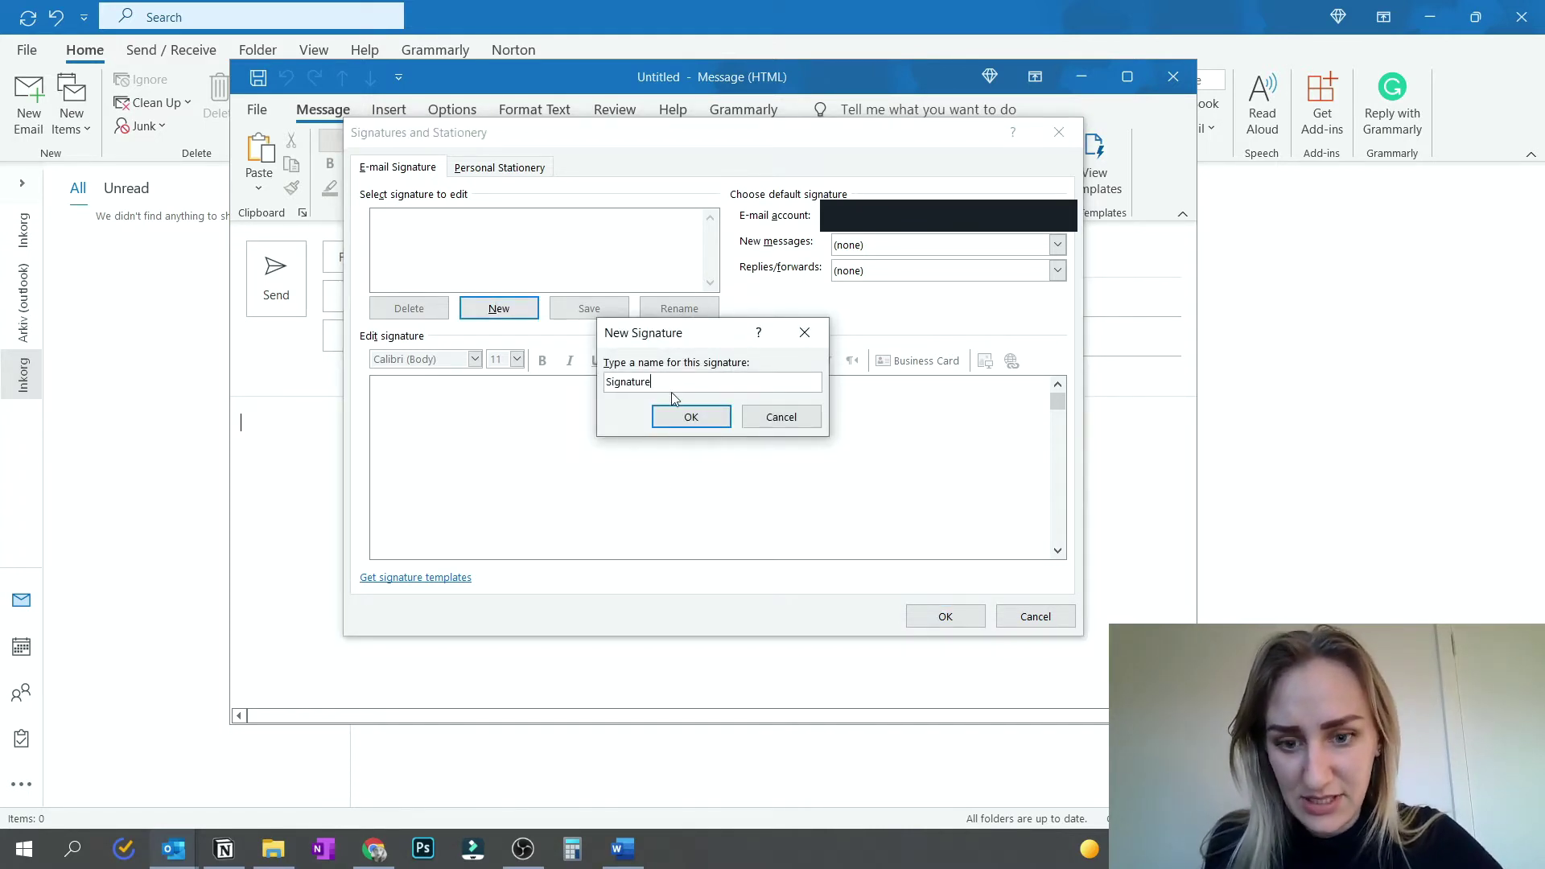
key(Return)
key(ctrl+v)
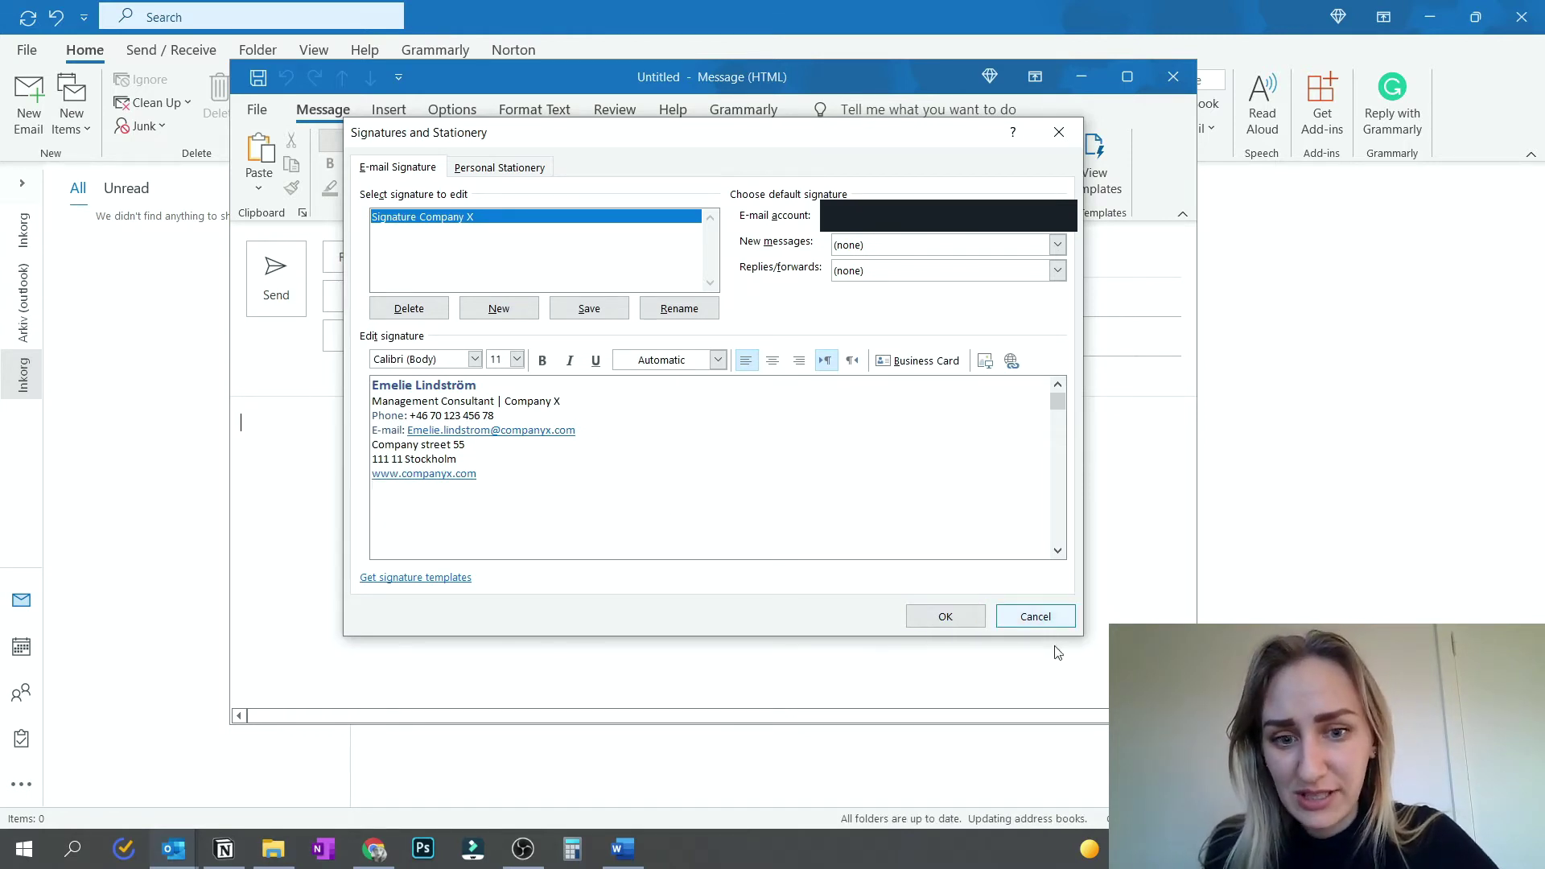
click(955, 627)
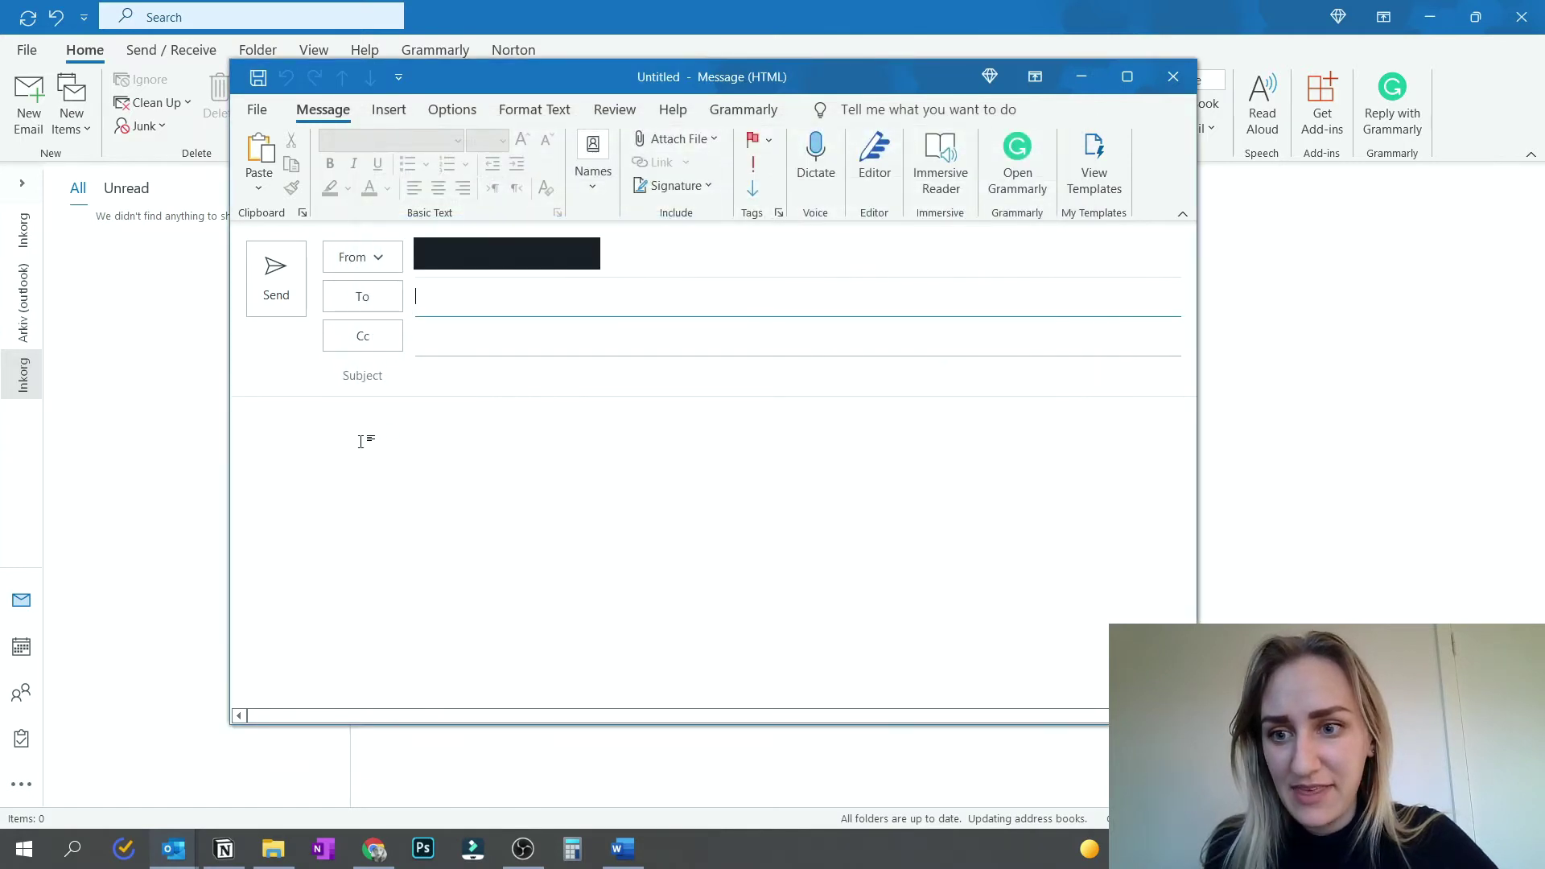
- Insert Signature Company X into the message body and select it all to check it
click(681, 189)
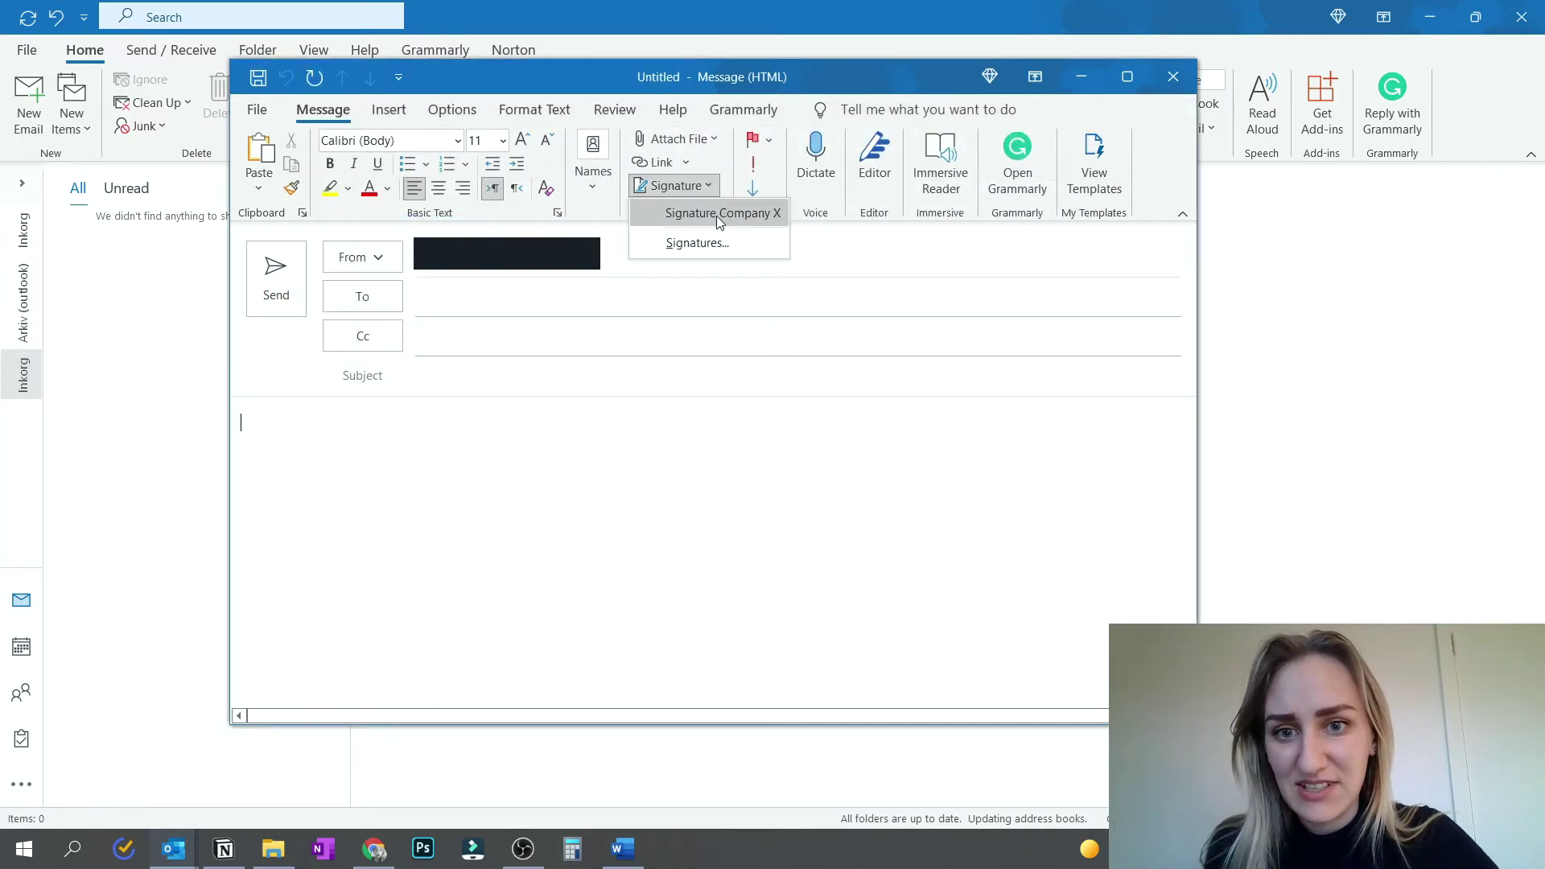
click(719, 216)
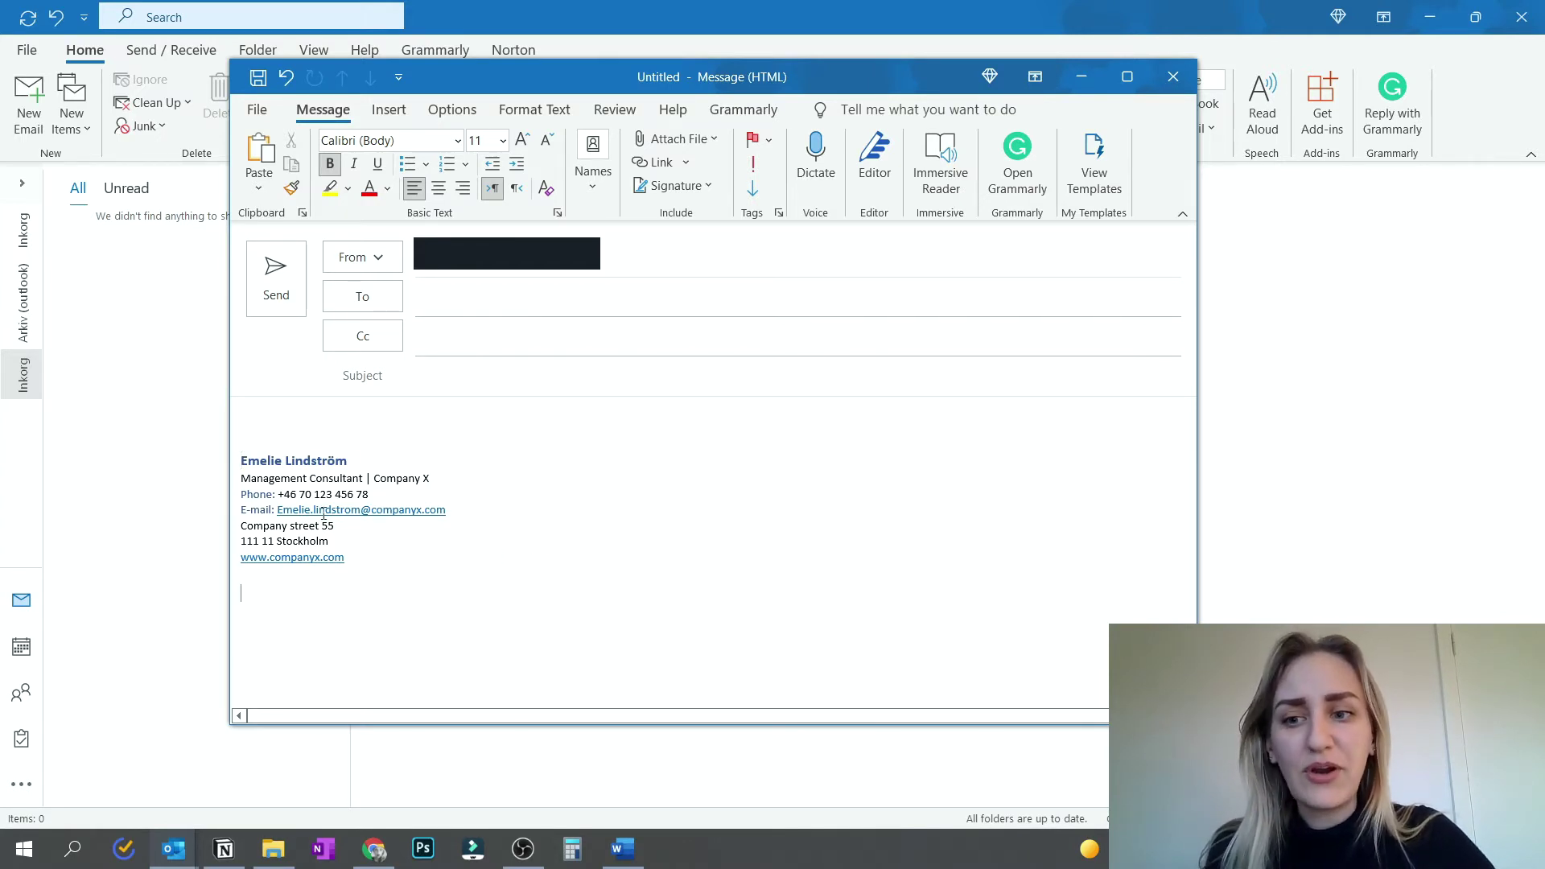
key(ctrl+a)
key(ctrl+c)
click(478, 454)
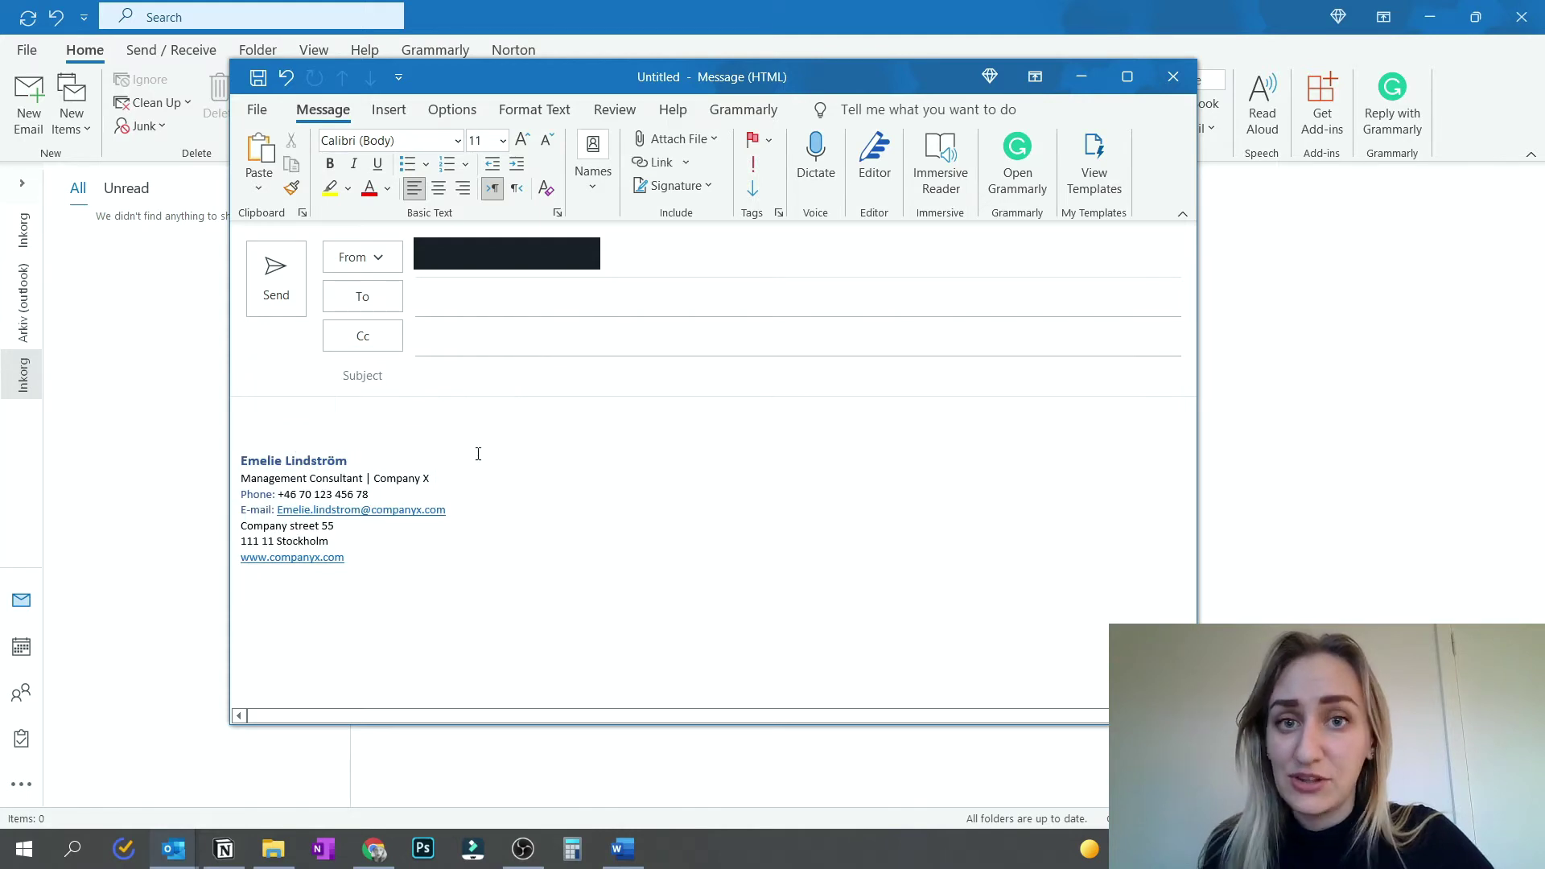
- Make Signature Company X the default signature for new messages
click(673, 186)
click(688, 243)
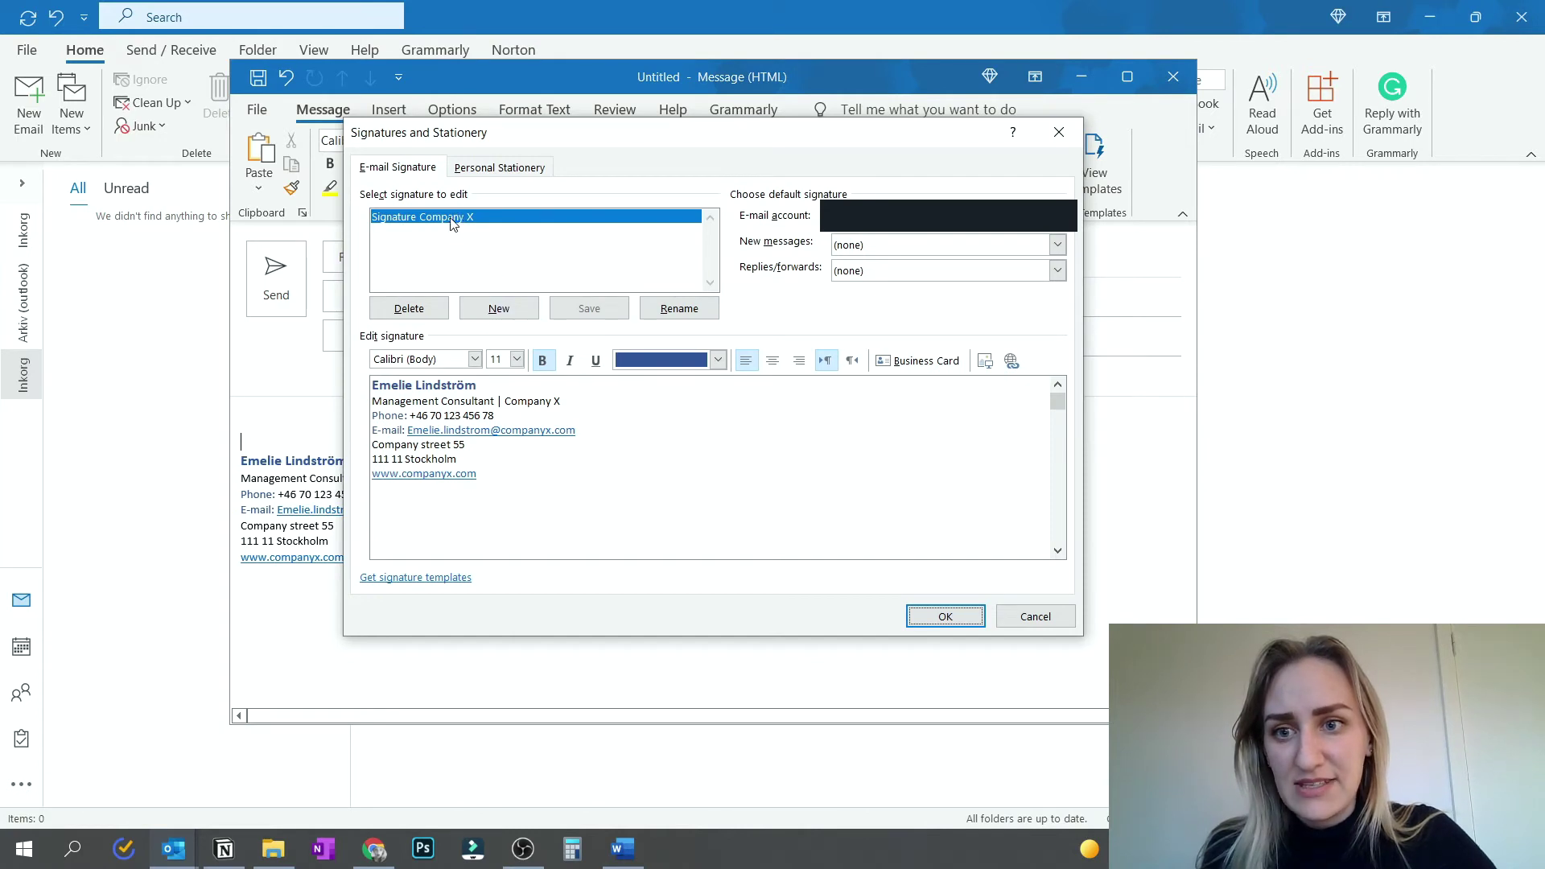
click(942, 245)
click(885, 272)
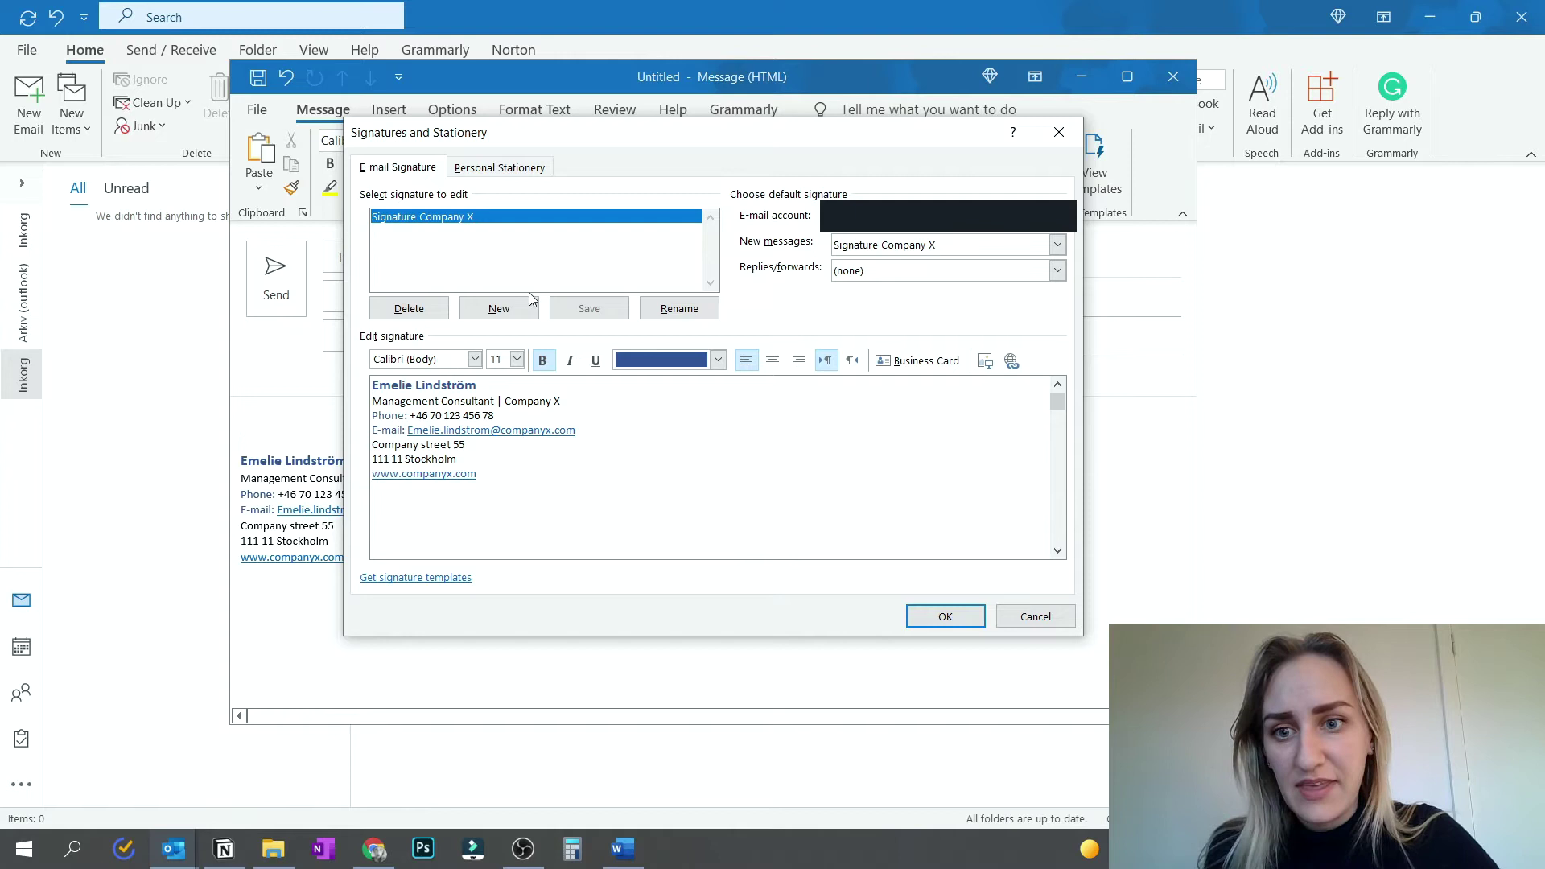
- Create 'Signature company x - replies' from the pasted block, keeping only the name, title and phone lines
click(511, 311)
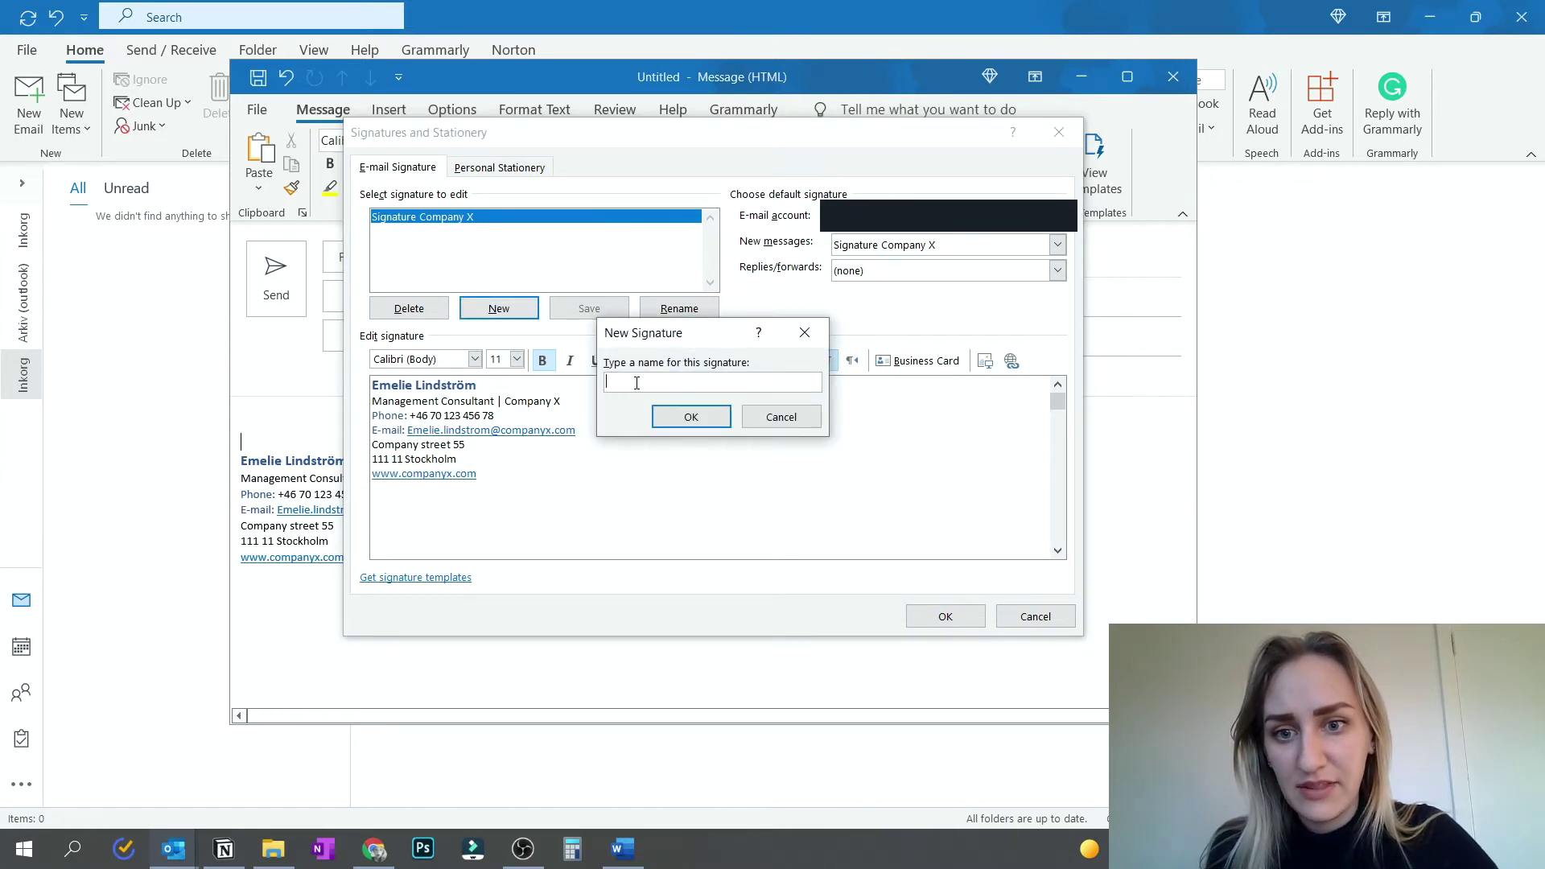
text(Signature compan)
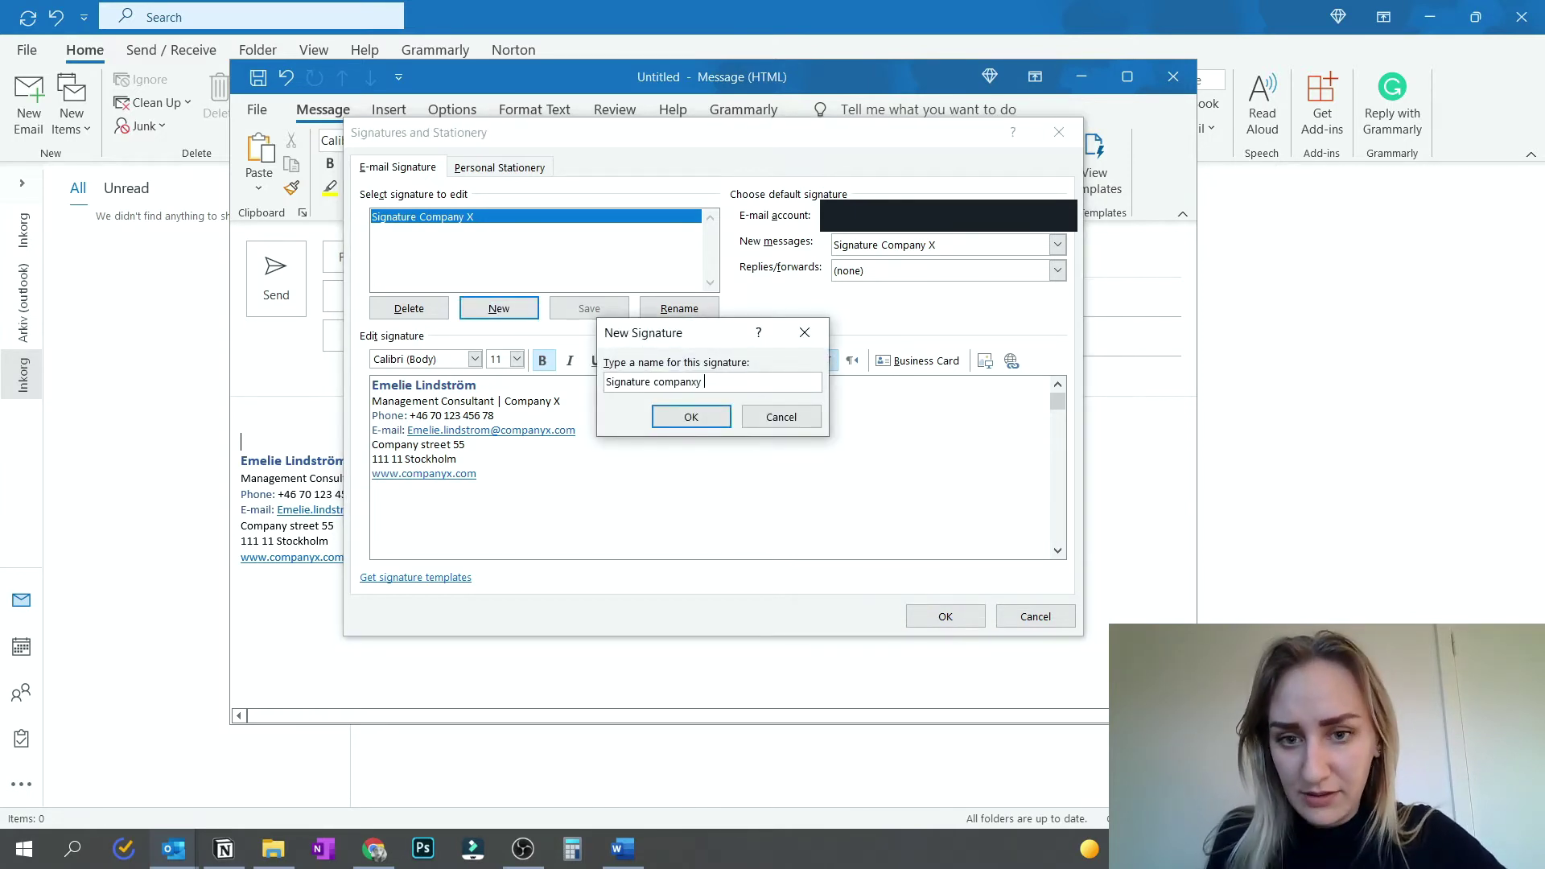
text(y x - replies)
click(691, 412)
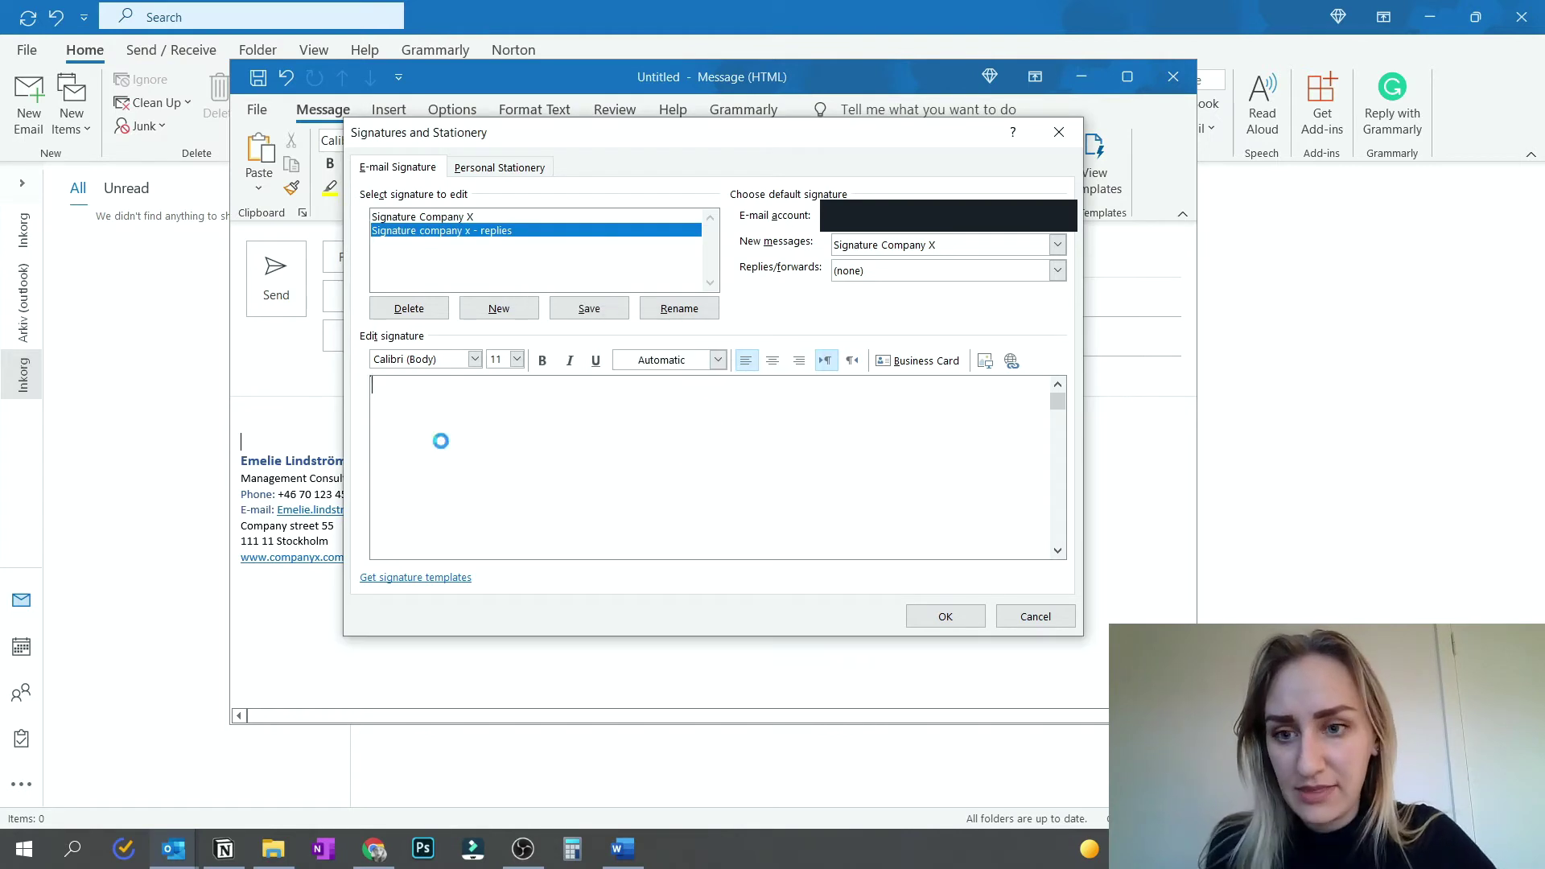
key(ctrl+v)
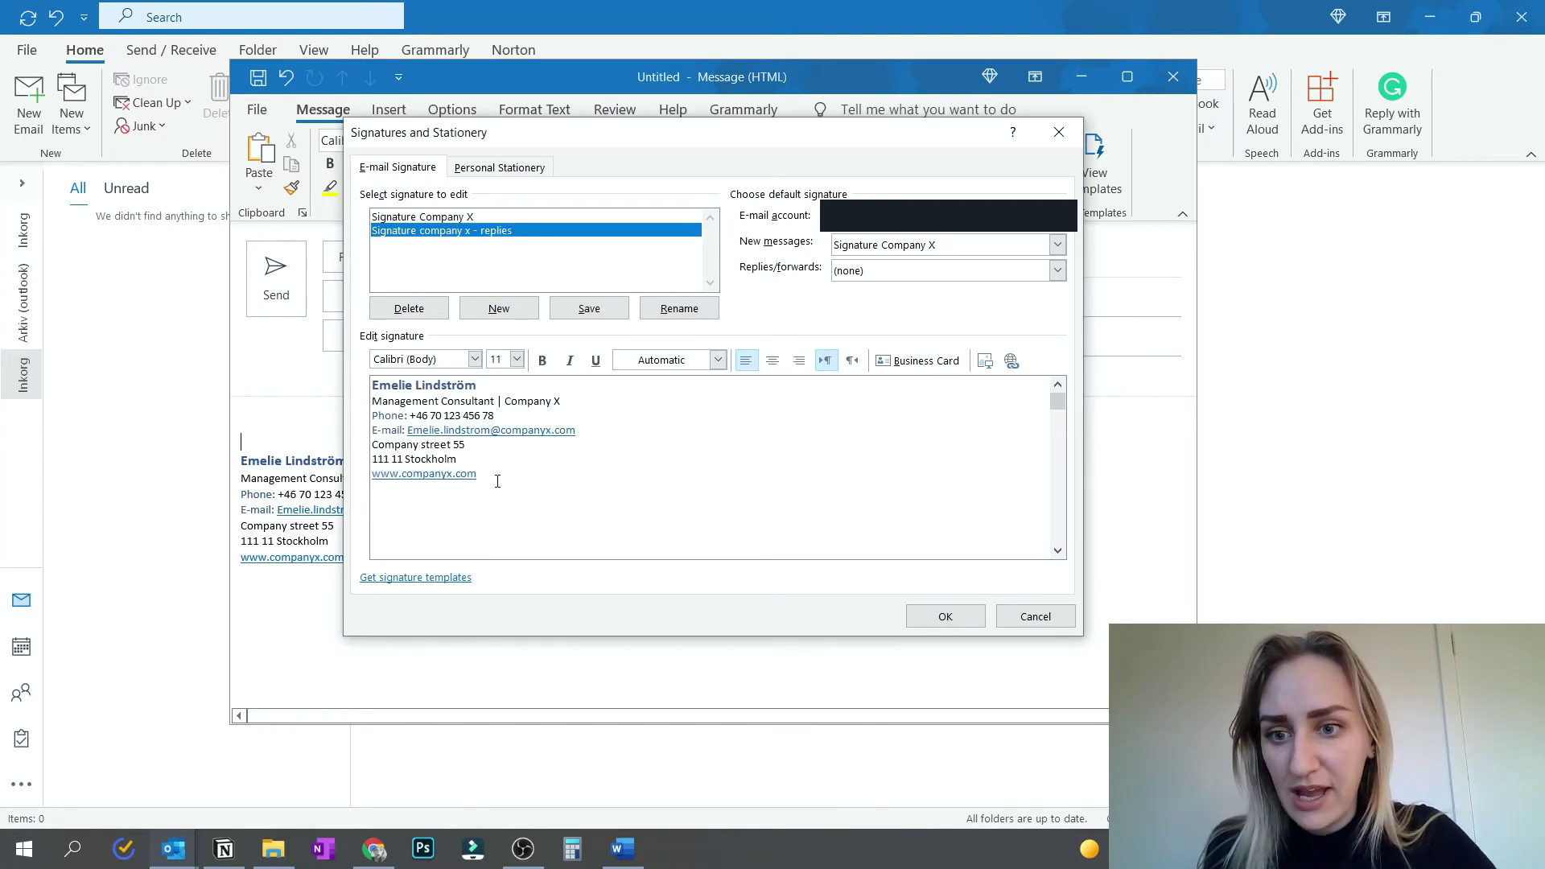
drag(497, 482, 350, 435)
key(Delete)
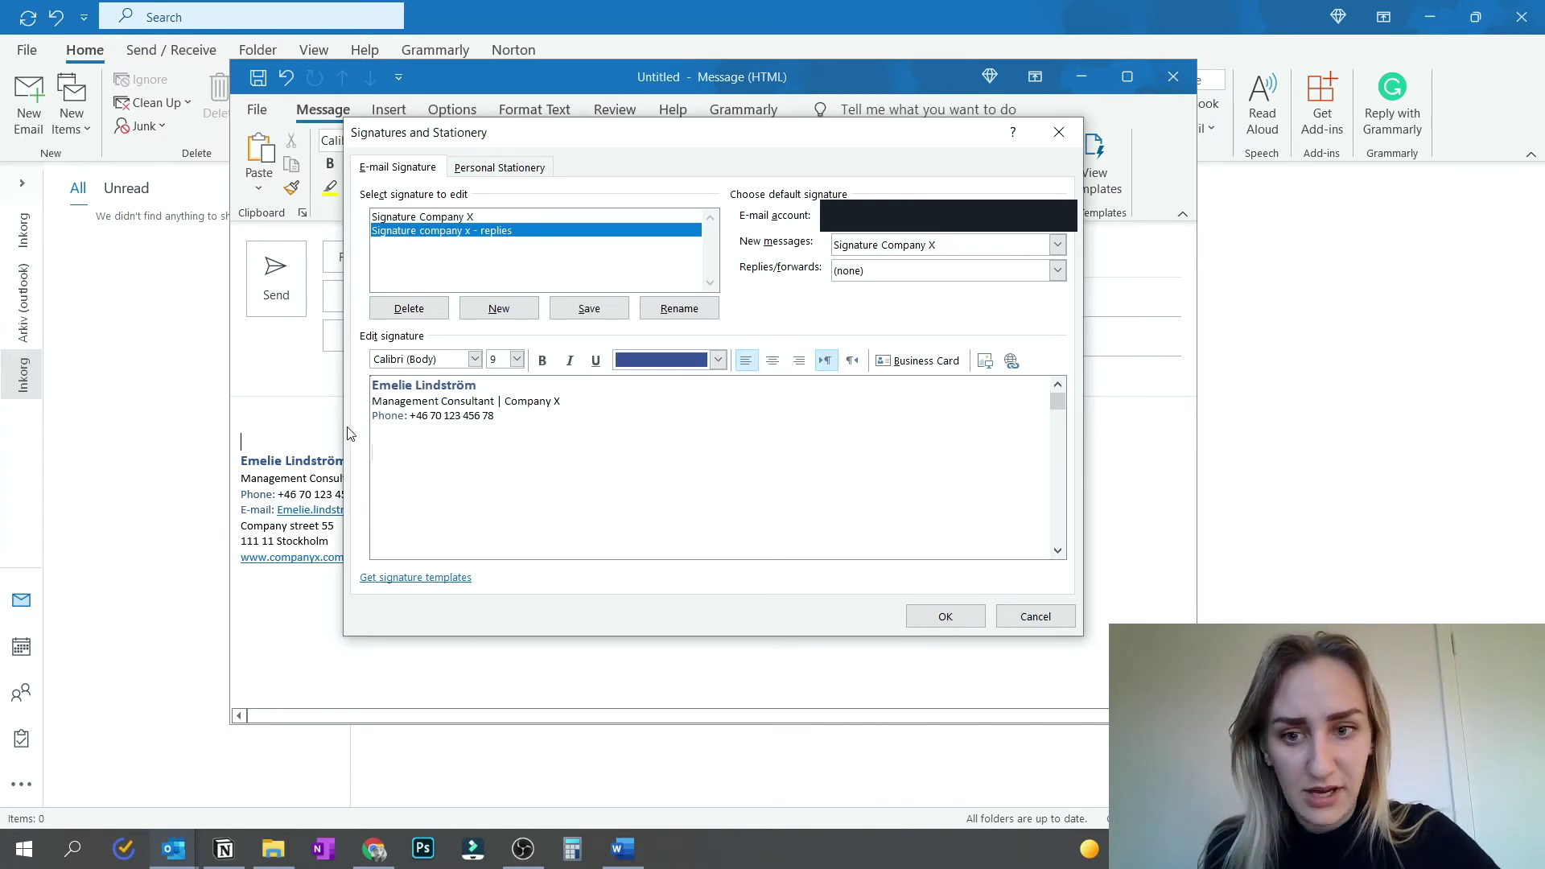
key(BackSpace)
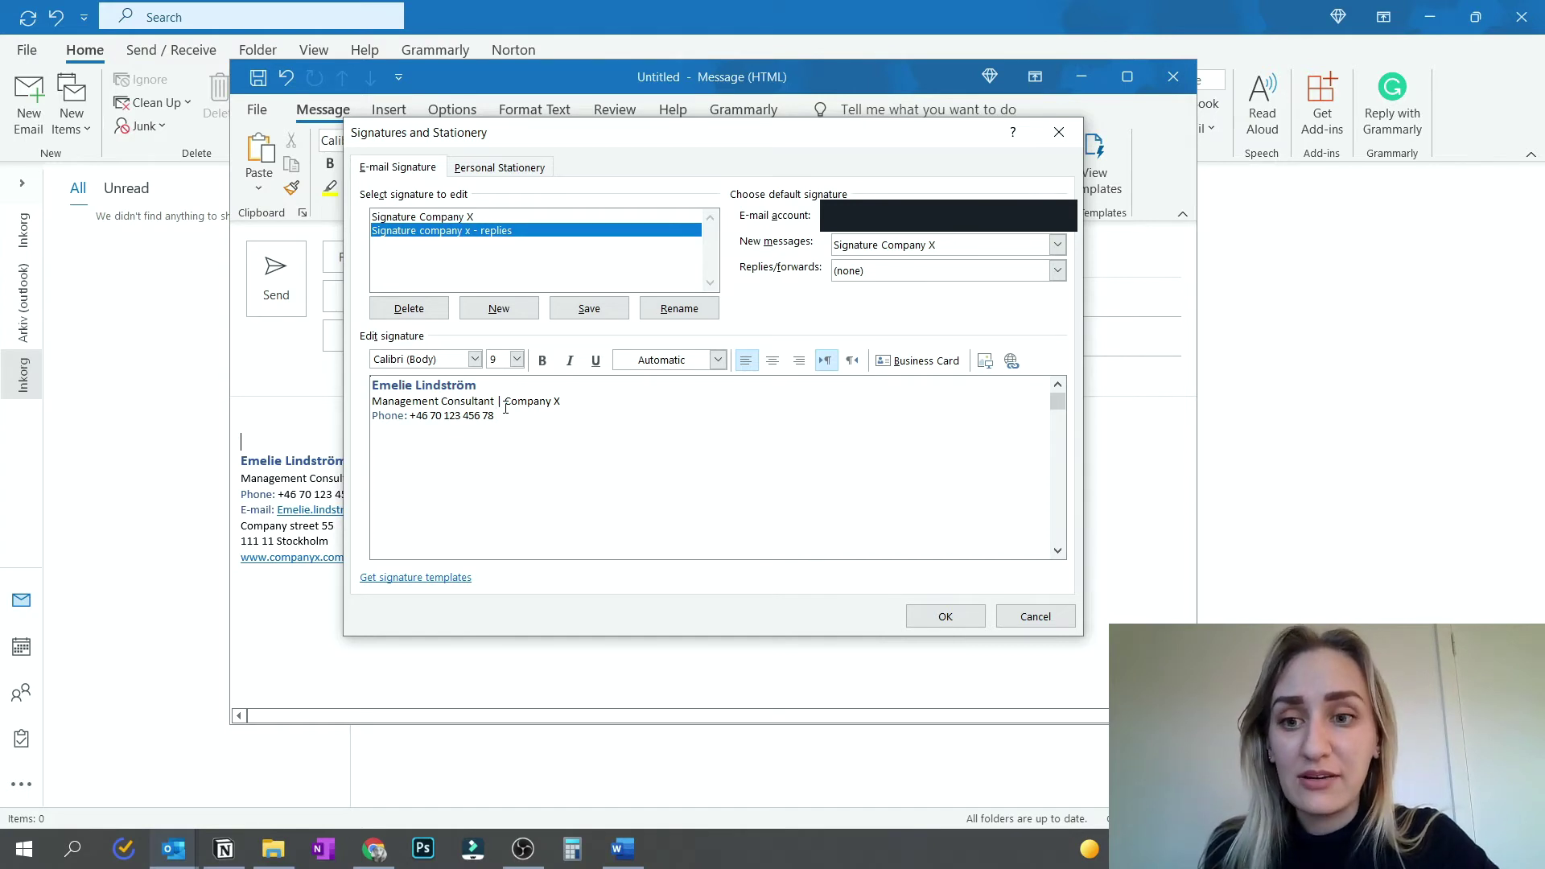
mouse_move(506, 415)
mouse_down()
mouse_move(371, 401)
mouse_move(509, 416)
mouse_up()
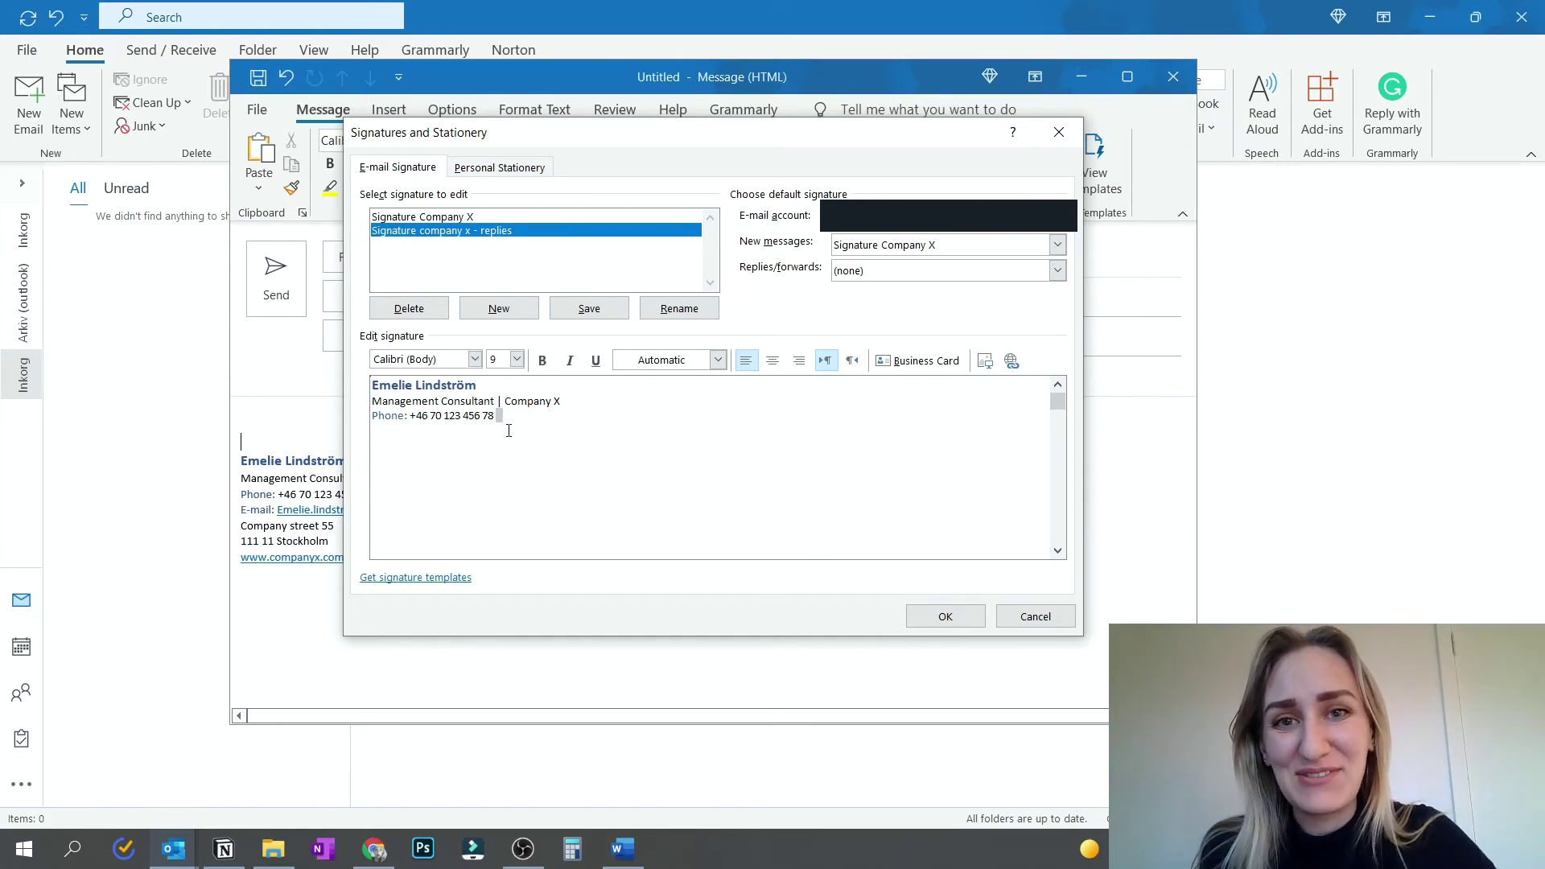
click(509, 431)
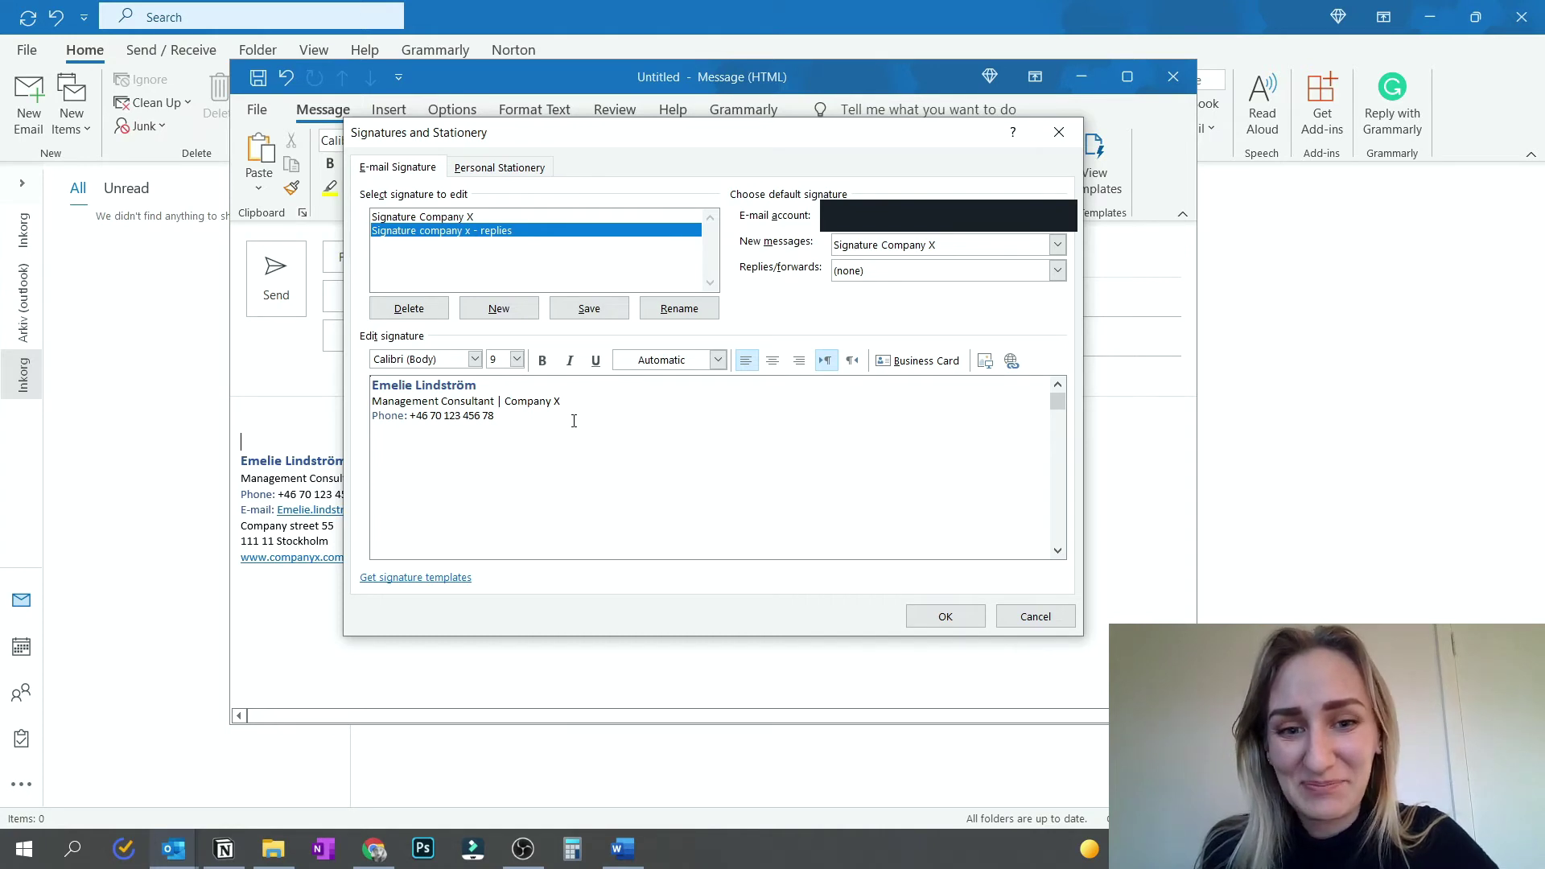
- Save the replies signature, make it the Replies/forwards default, and remove the signature from the body
click(593, 311)
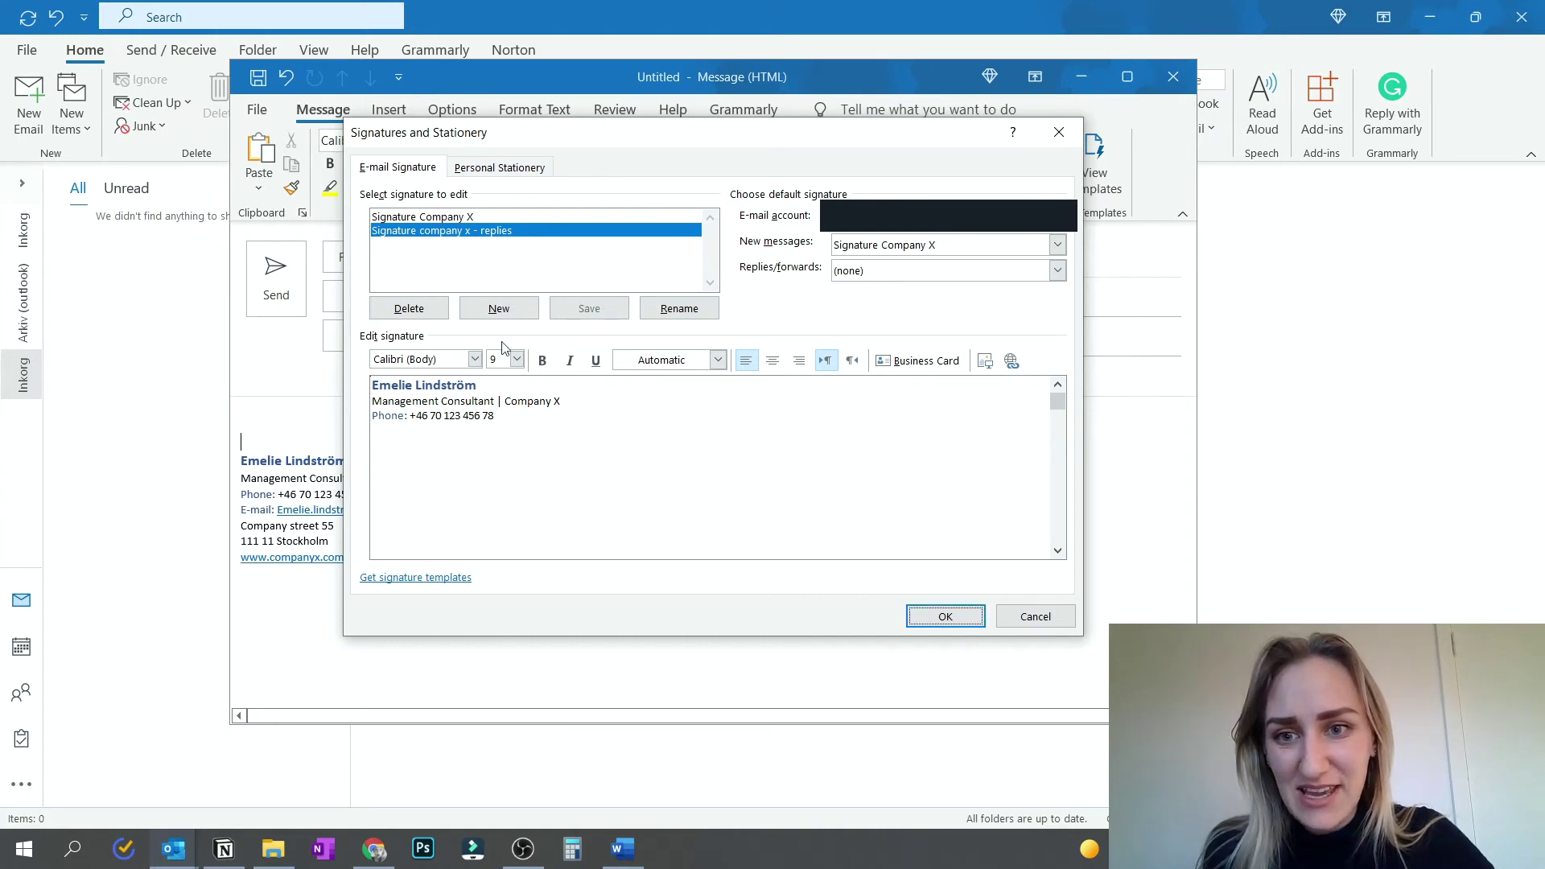
click(1056, 278)
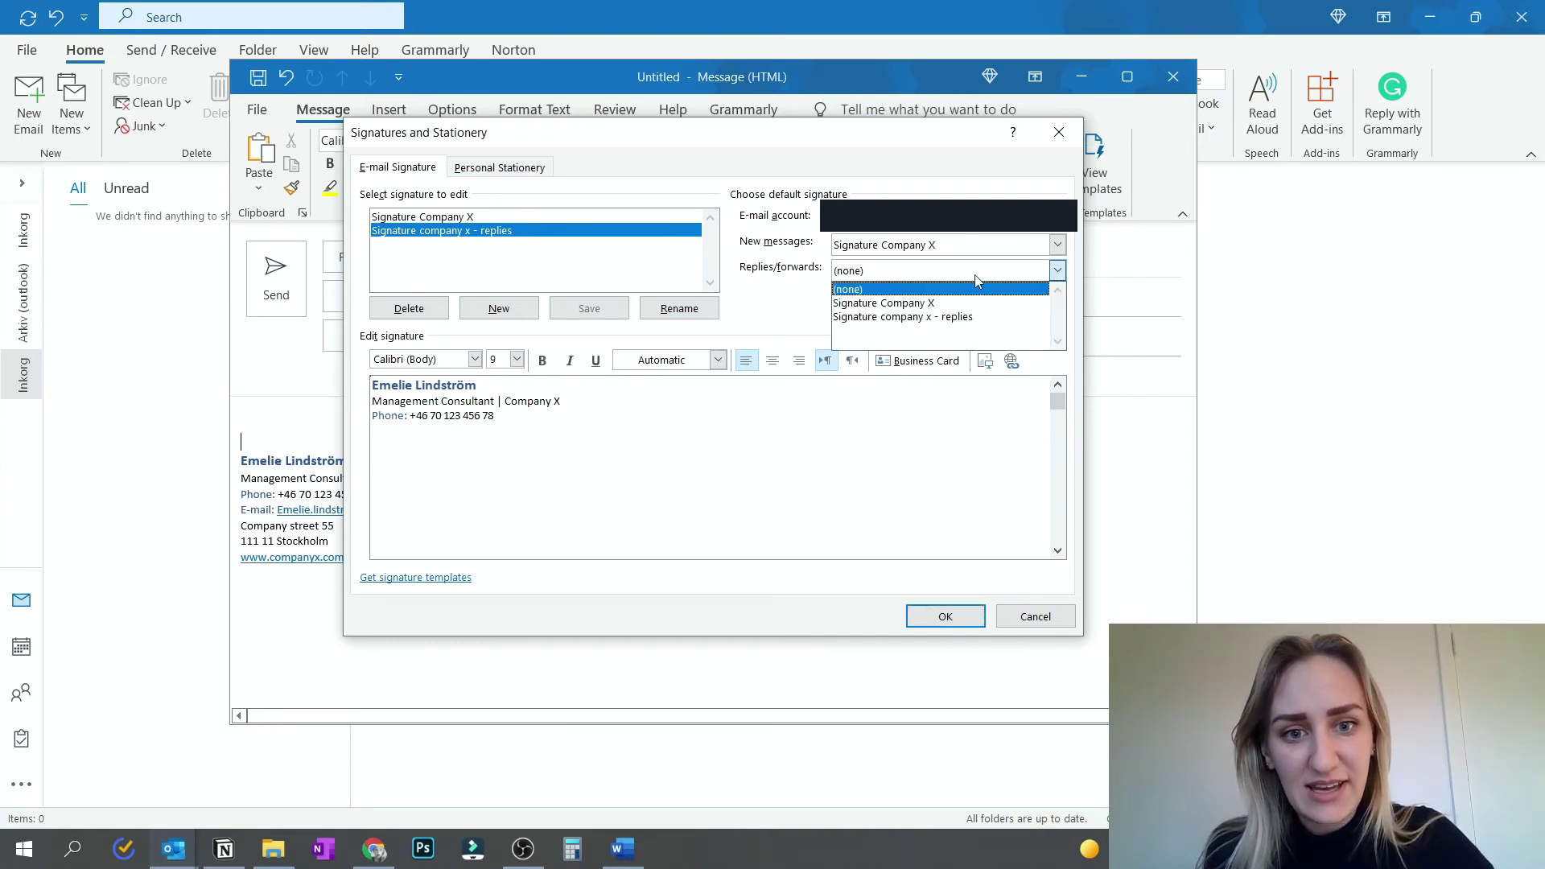
click(886, 317)
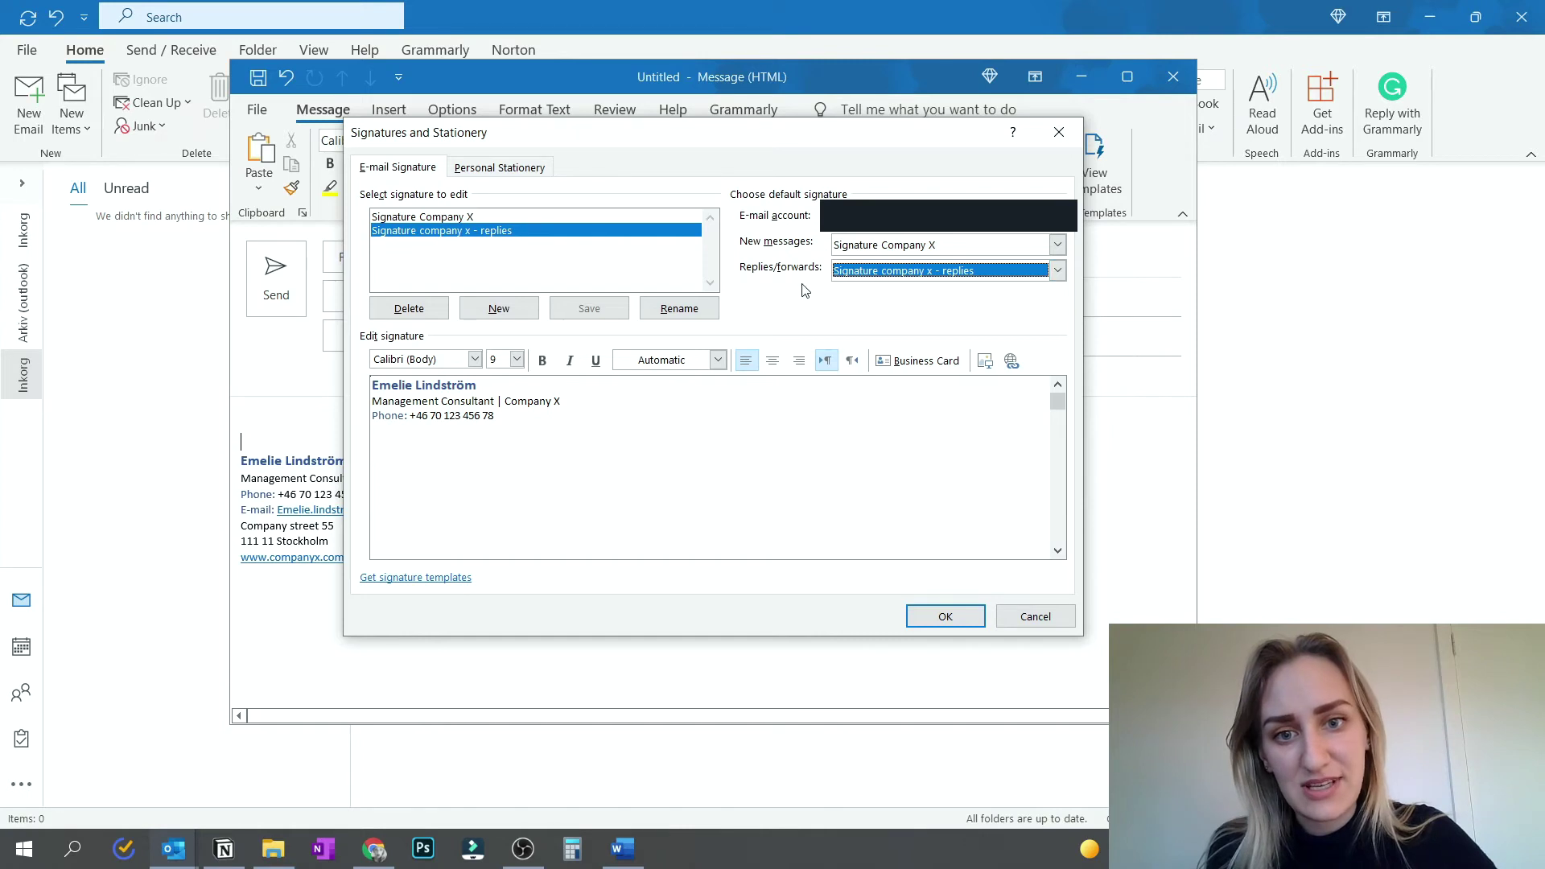
click(946, 616)
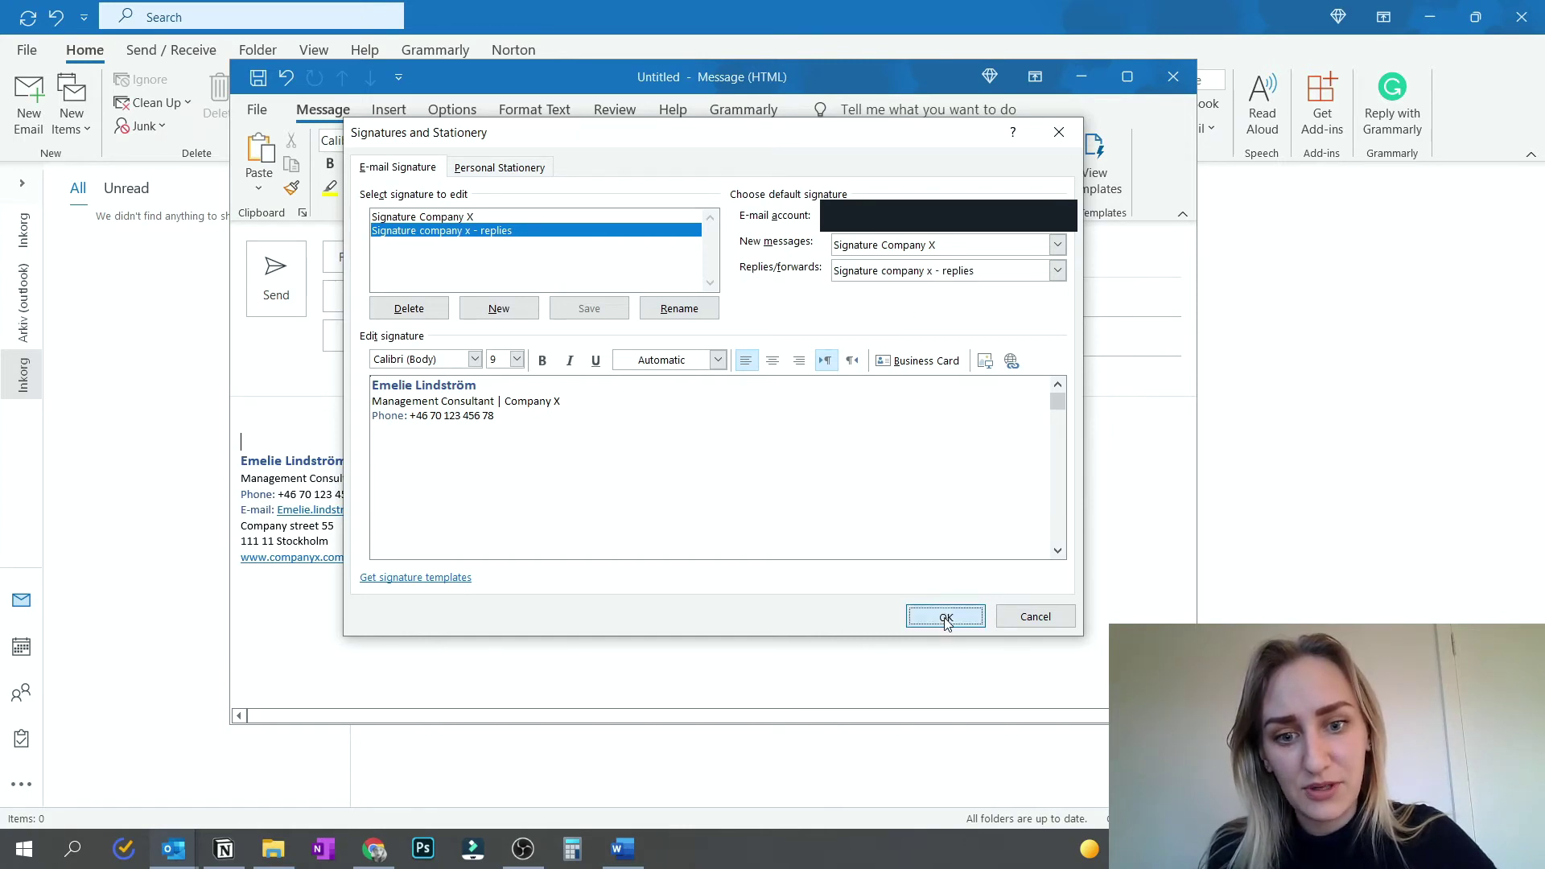
key(Delete)
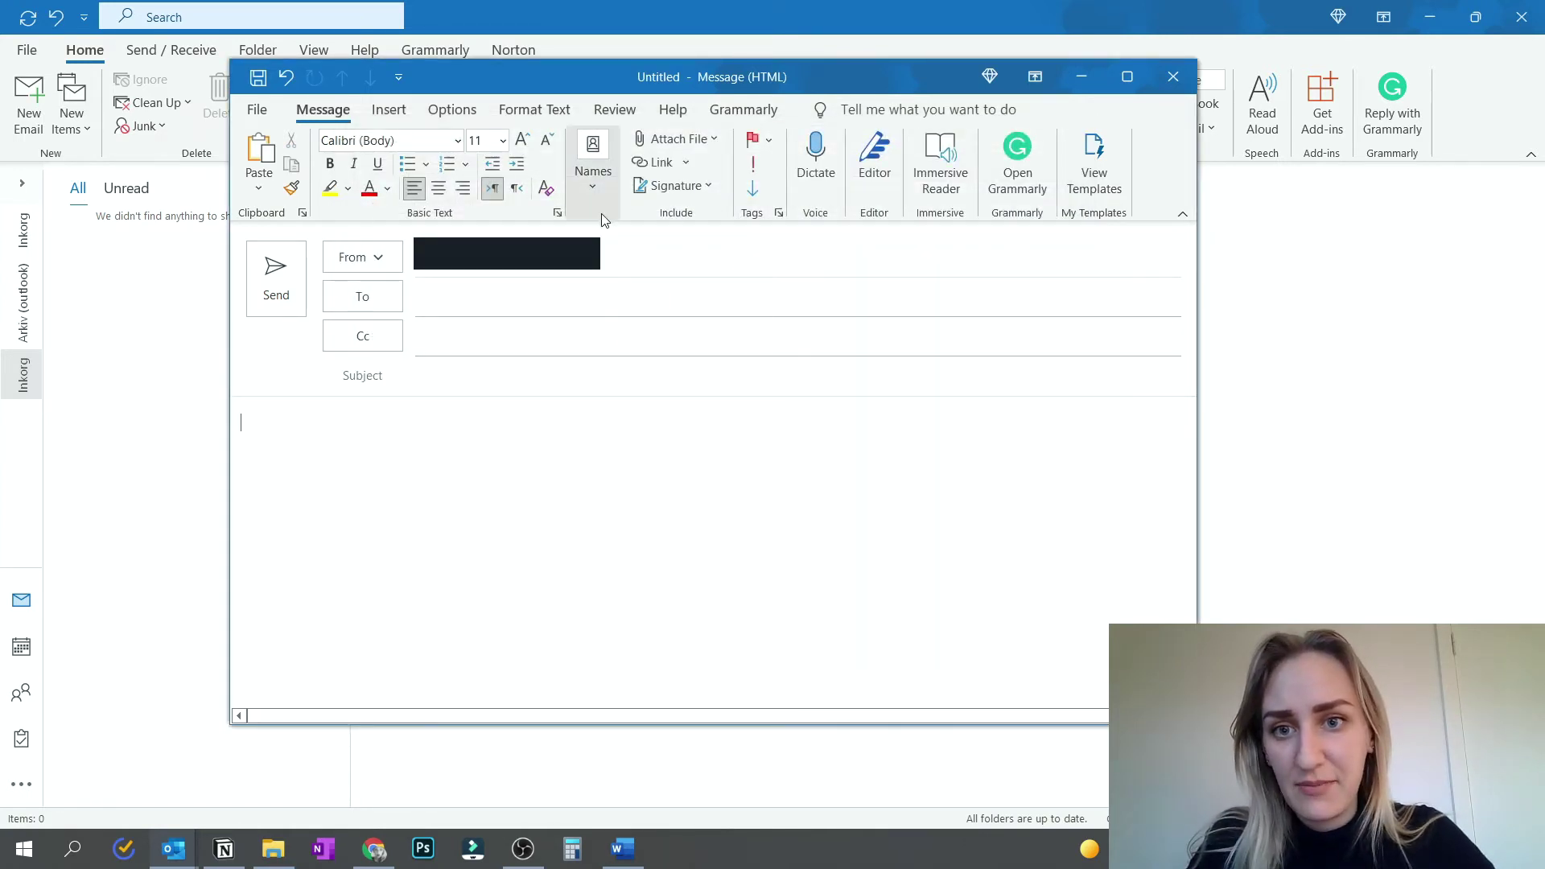
- Check the saved signatures list and start a new message to verify the default signature appears
click(708, 186)
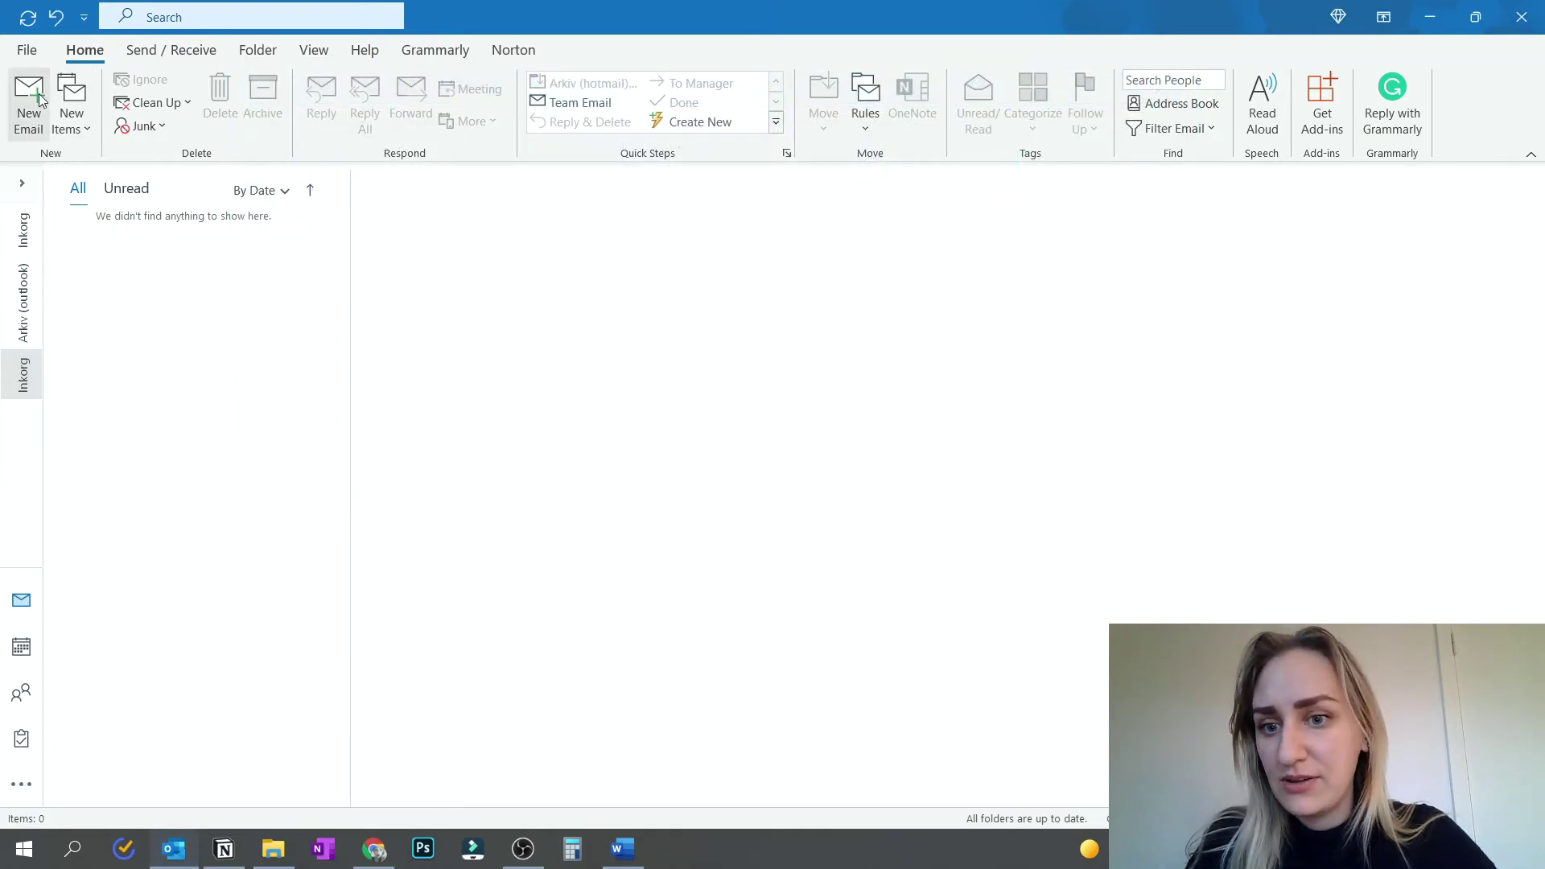
click(29, 103)
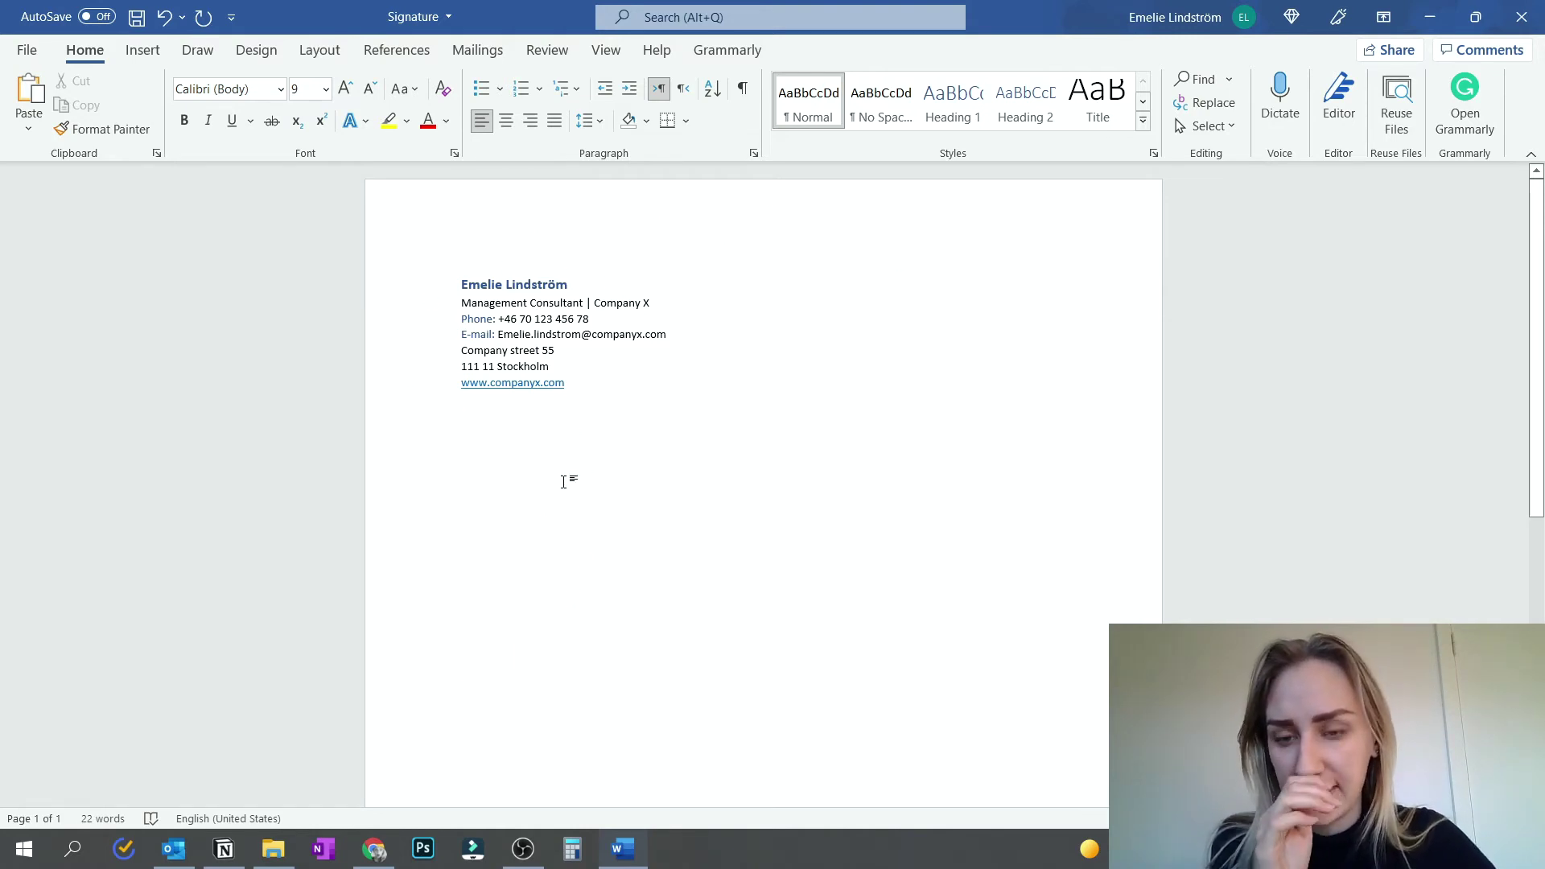
key(ctrl+v)
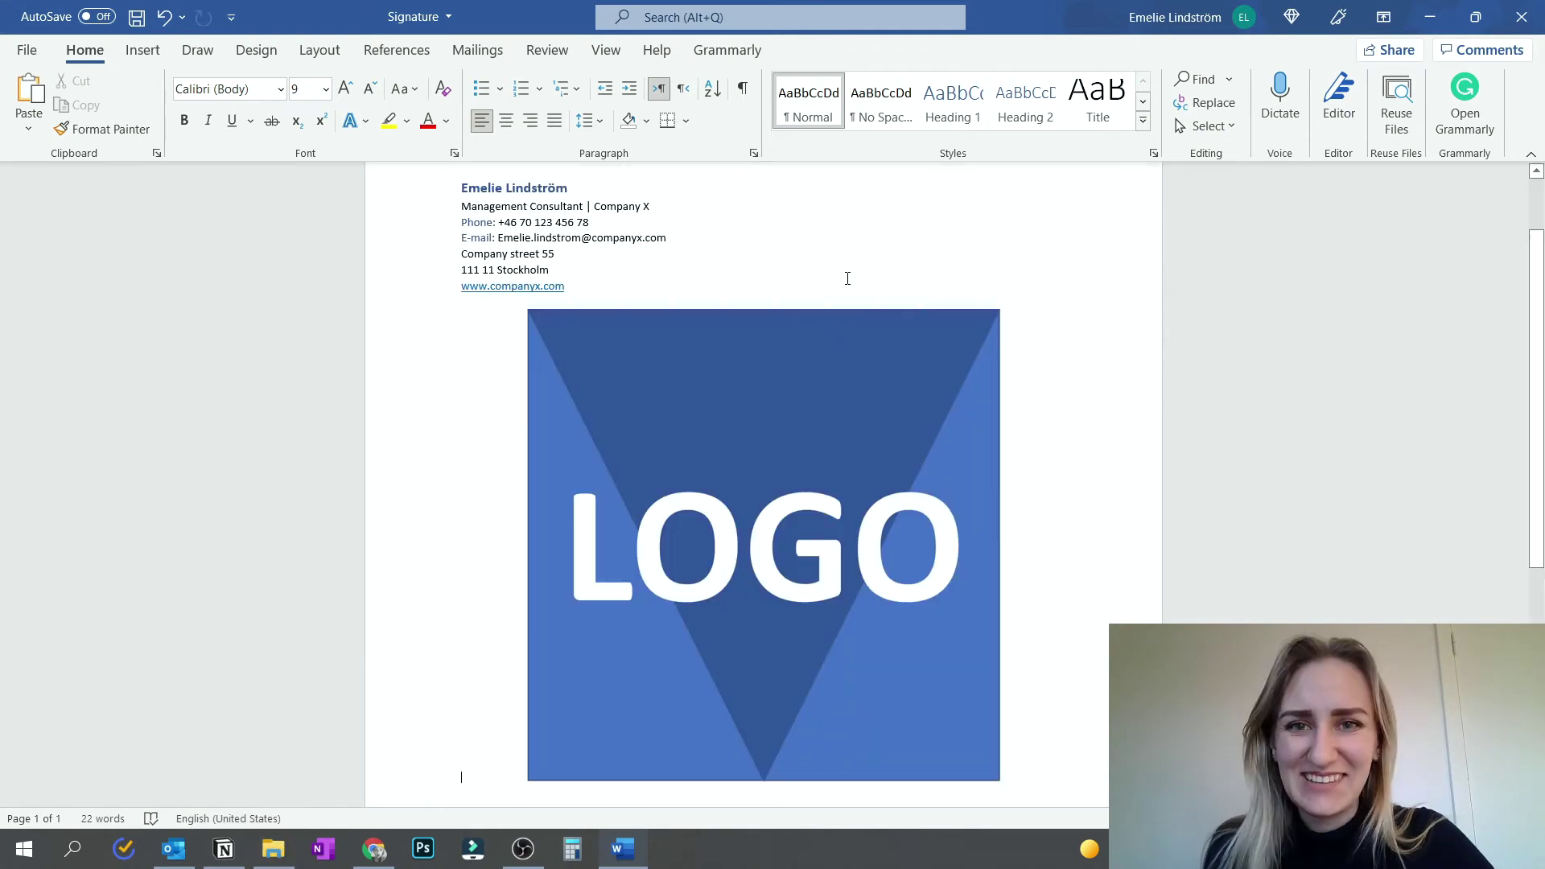
click(977, 423)
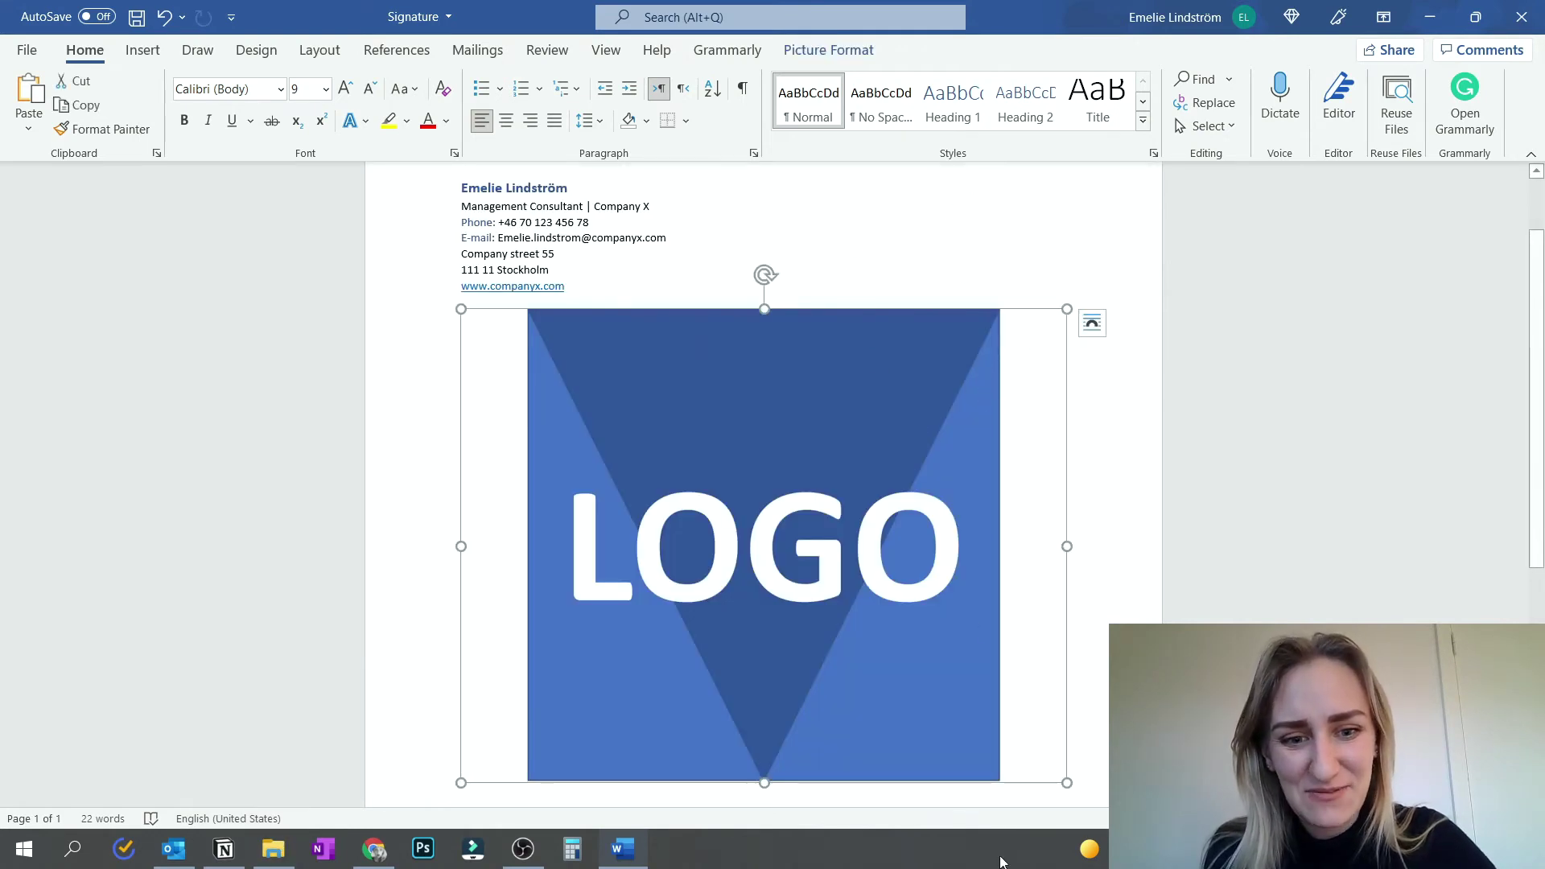
drag(1067, 782, 531, 359)
click(641, 432)
scroll(571, 408, up, 2)
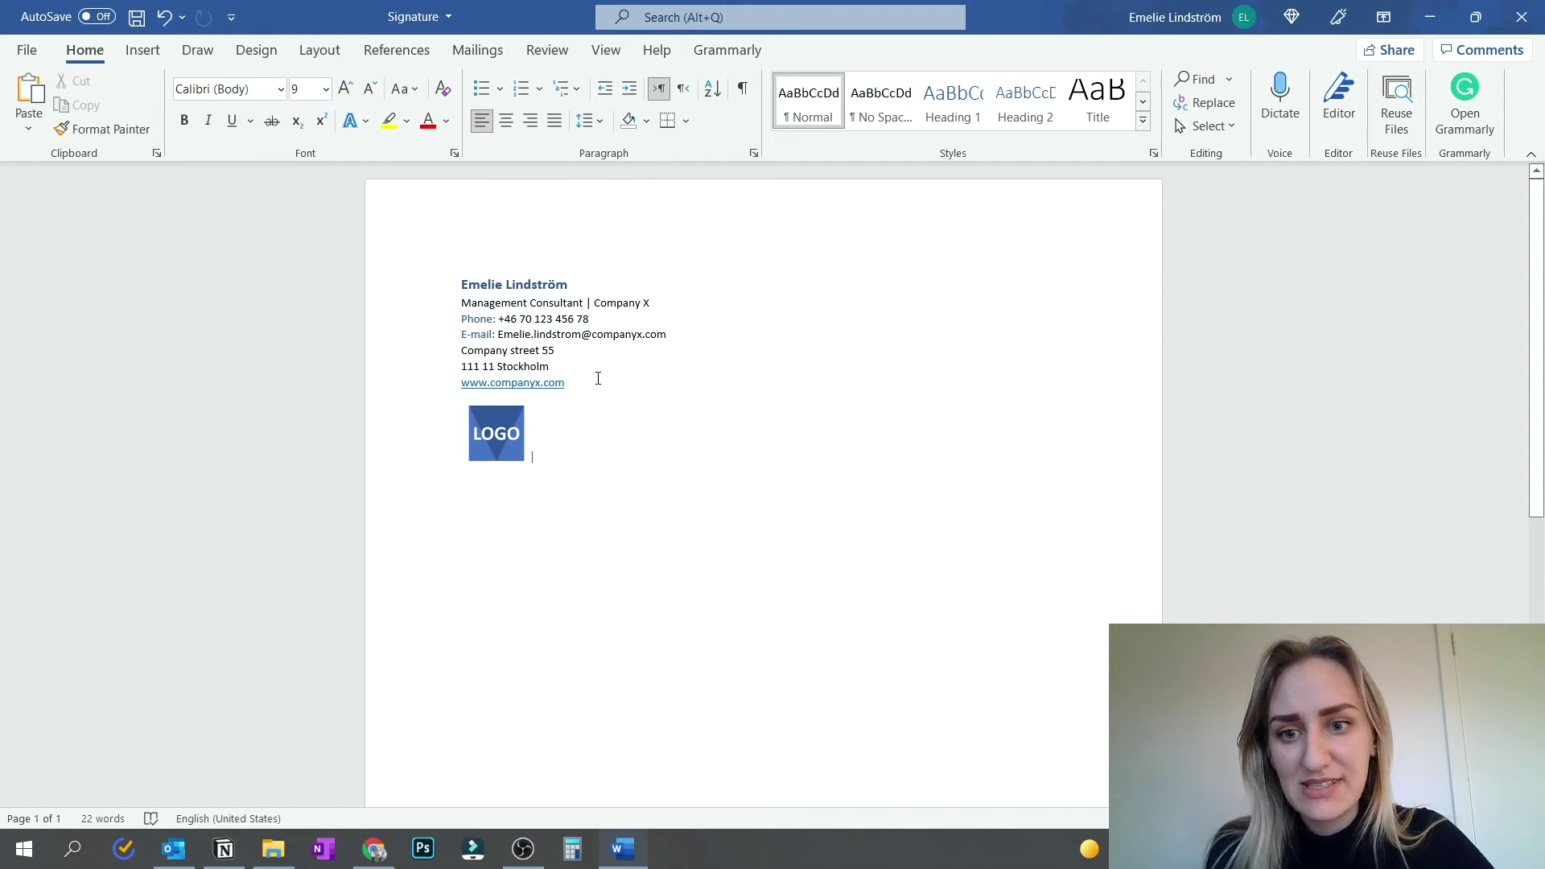
key(Return)
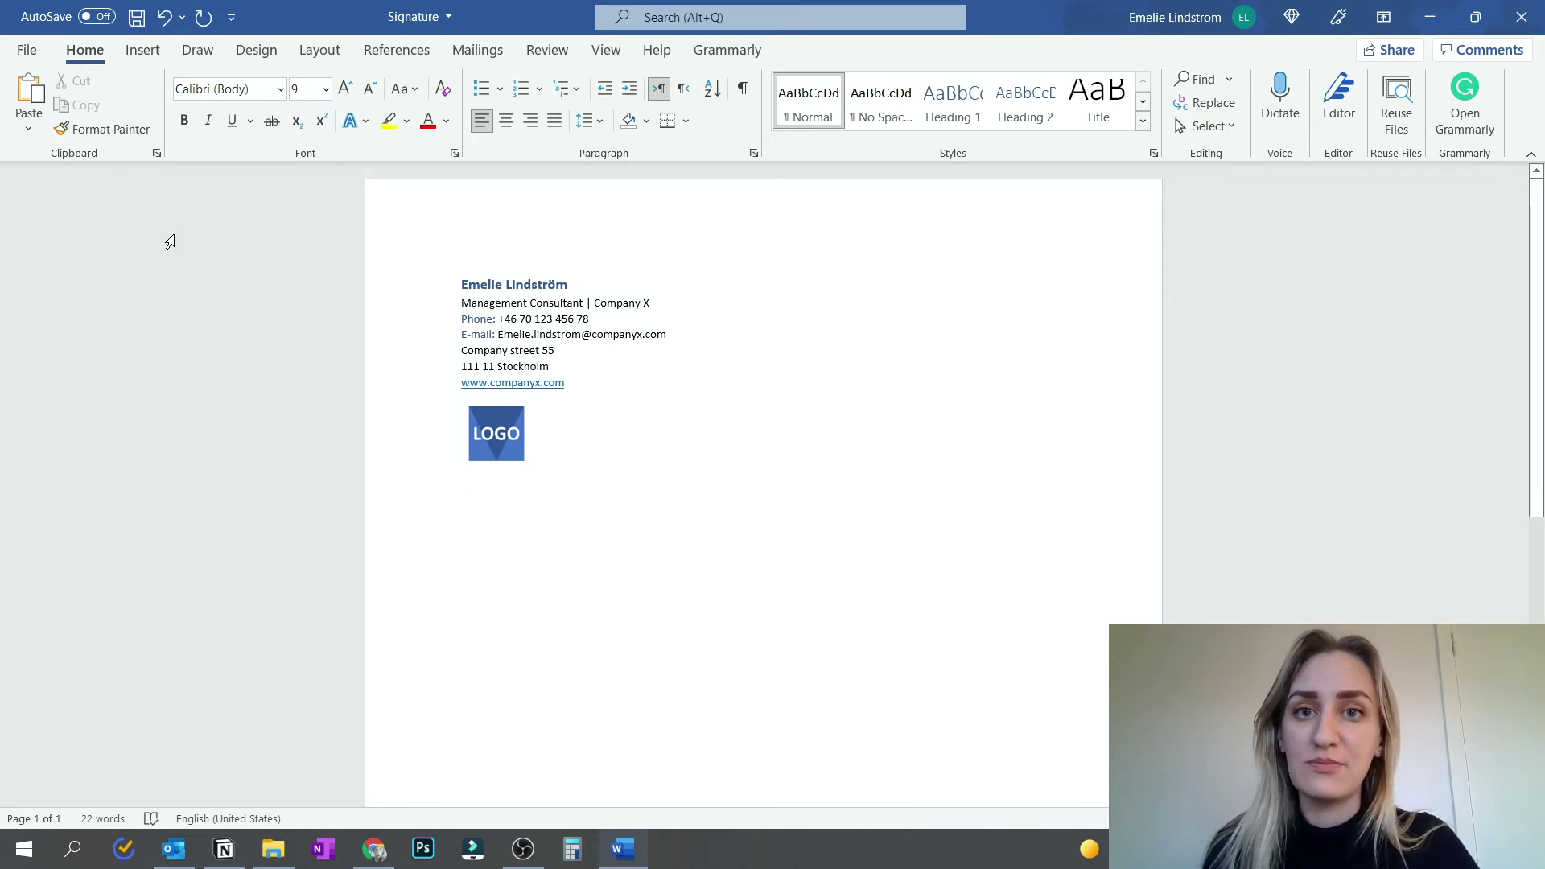
- Insert a 2x1 table, moving the signature text into the right cell and the logo into the left
click(145, 51)
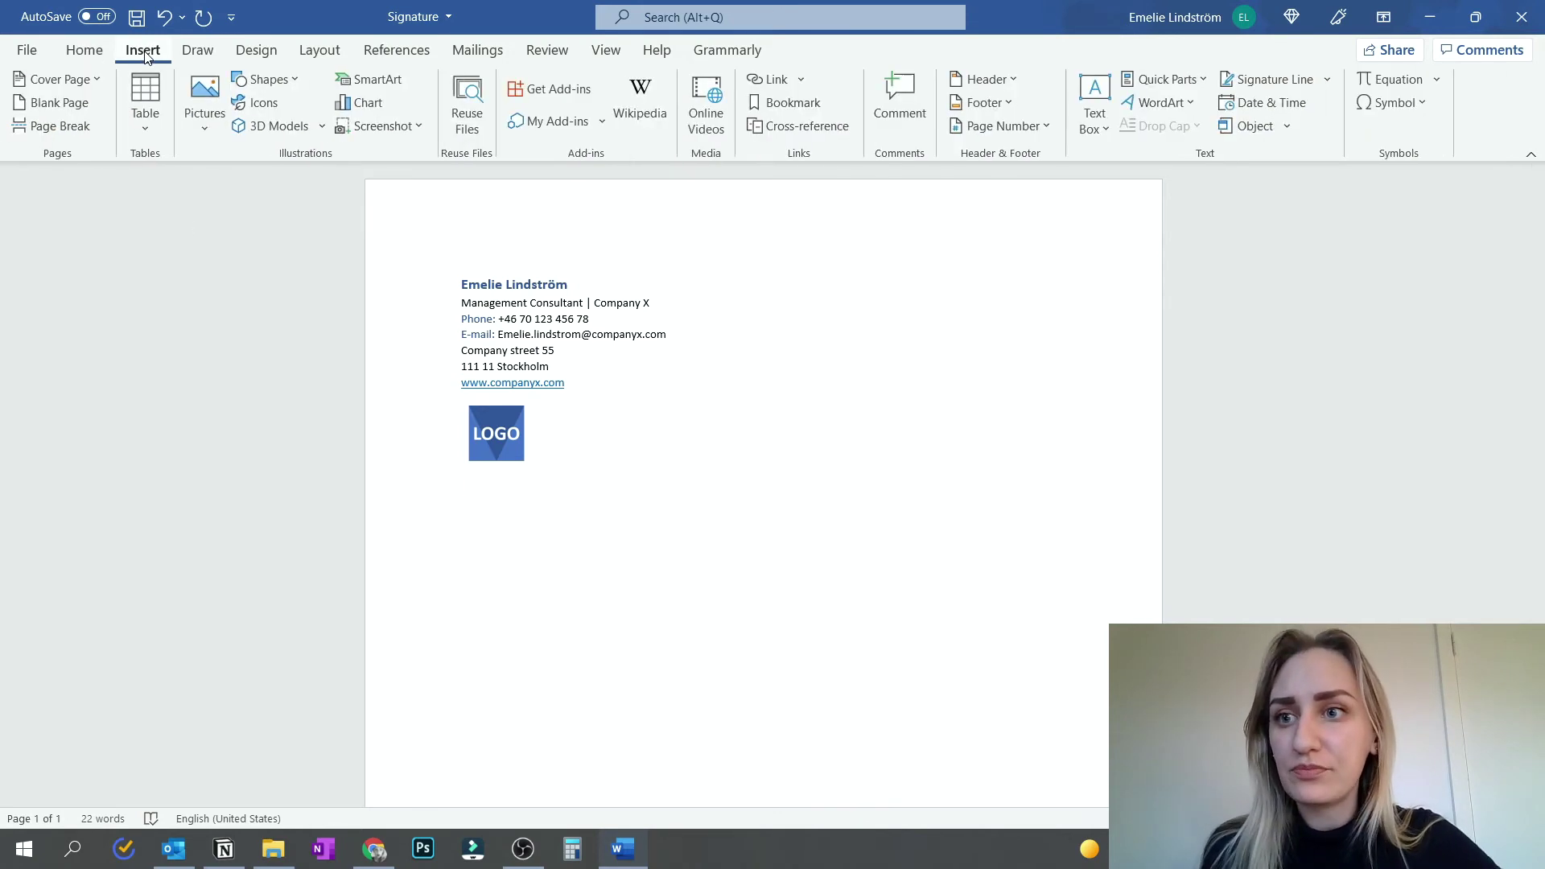
click(150, 116)
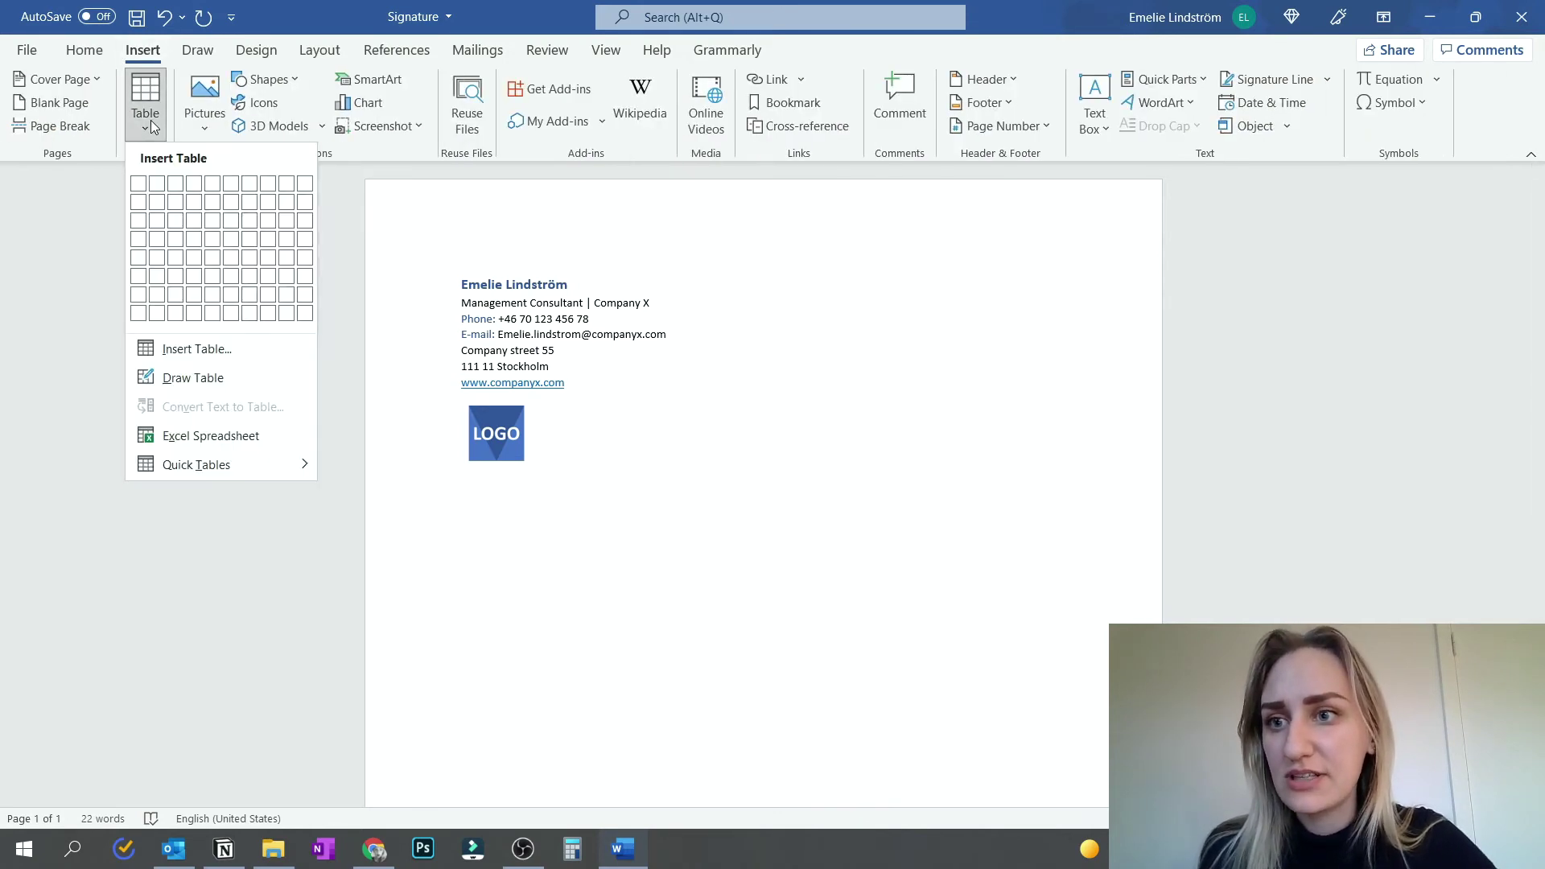
click(156, 195)
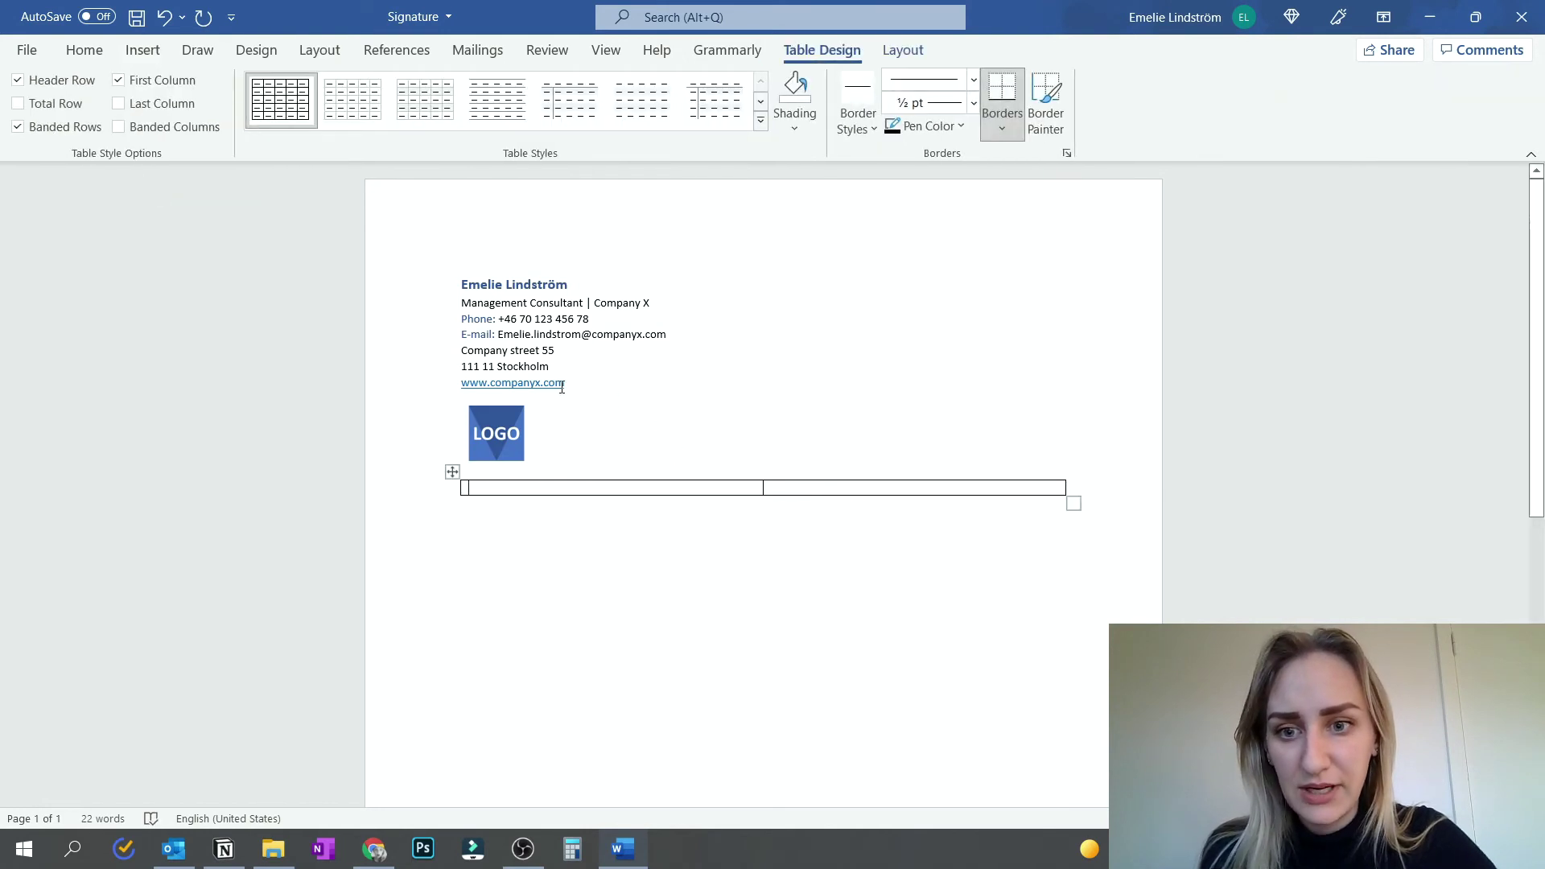
drag(572, 383, 460, 283)
key(ctrl+c)
key(Delete)
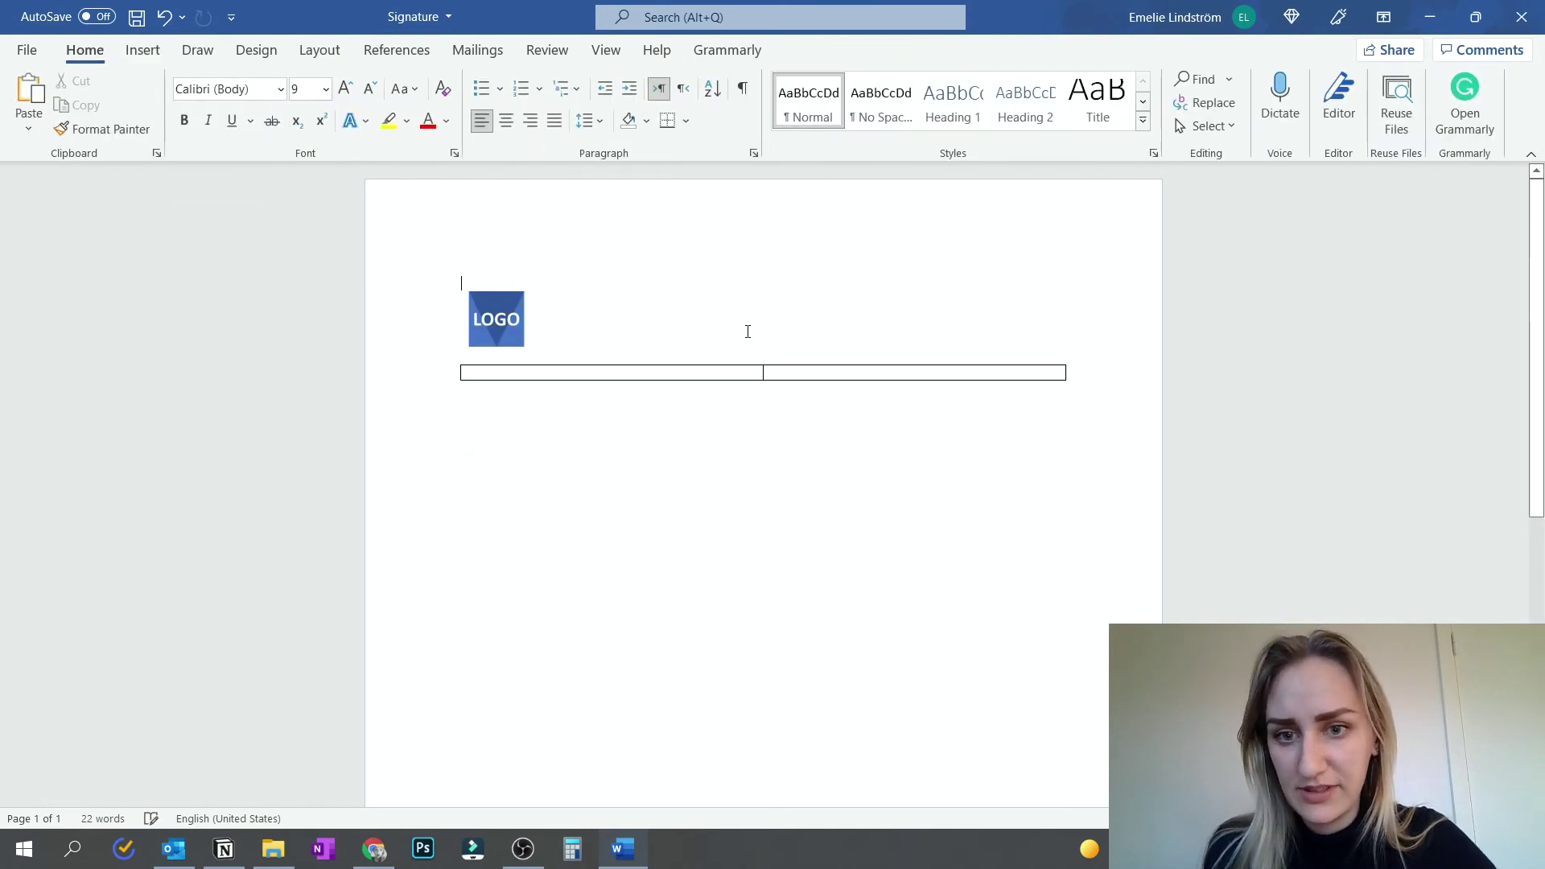
click(782, 375)
key(ctrl+v)
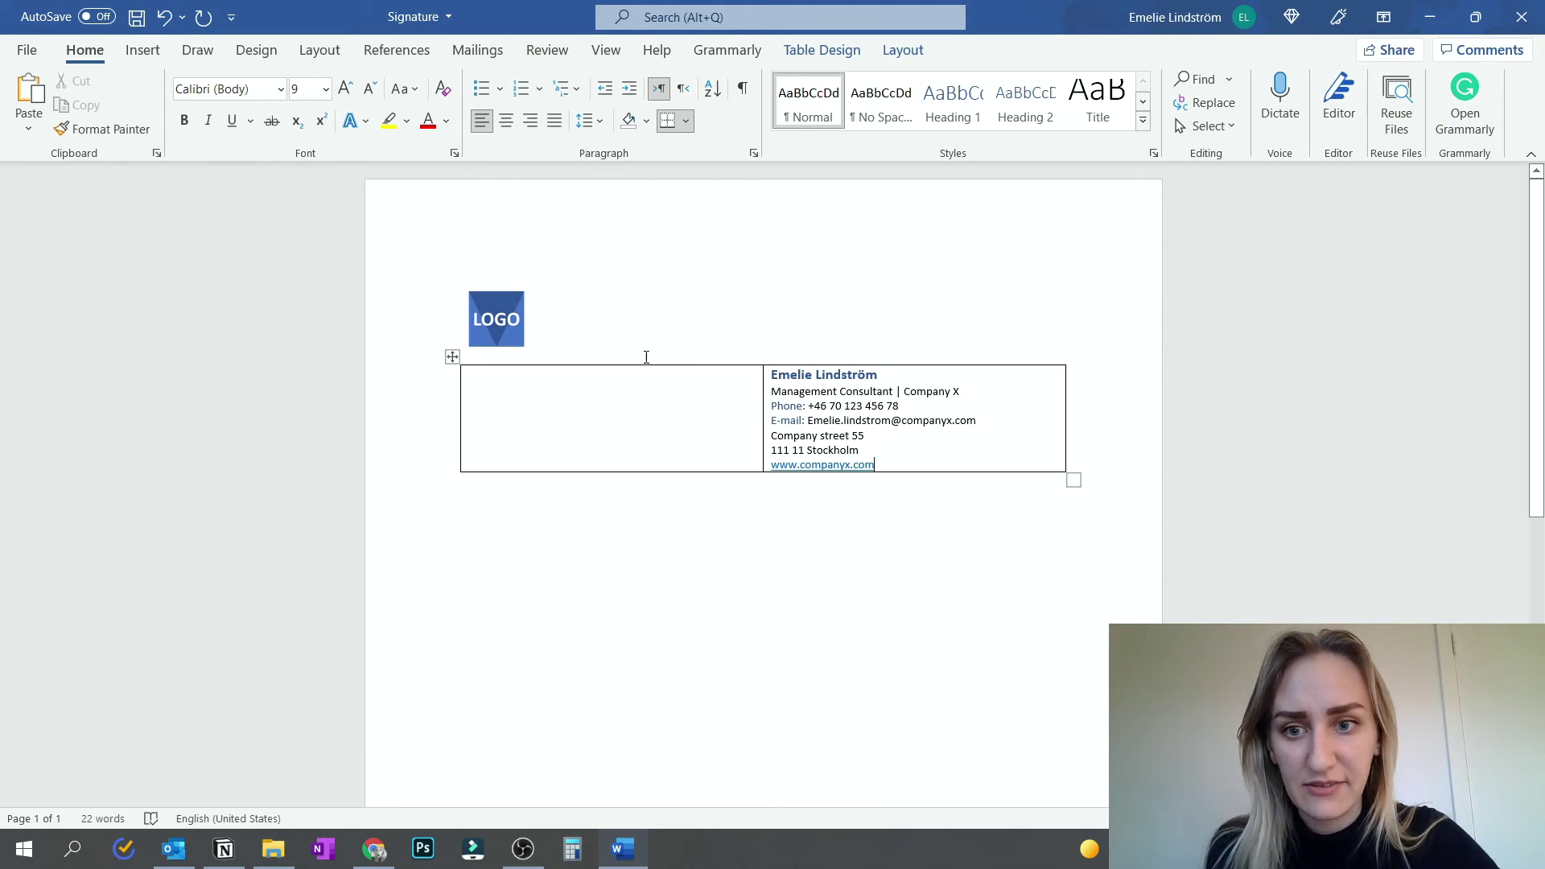
drag(496, 319, 496, 403)
- Narrow the table's columns to fit the logo and text, then select the whole table
drag(762, 378, 561, 358)
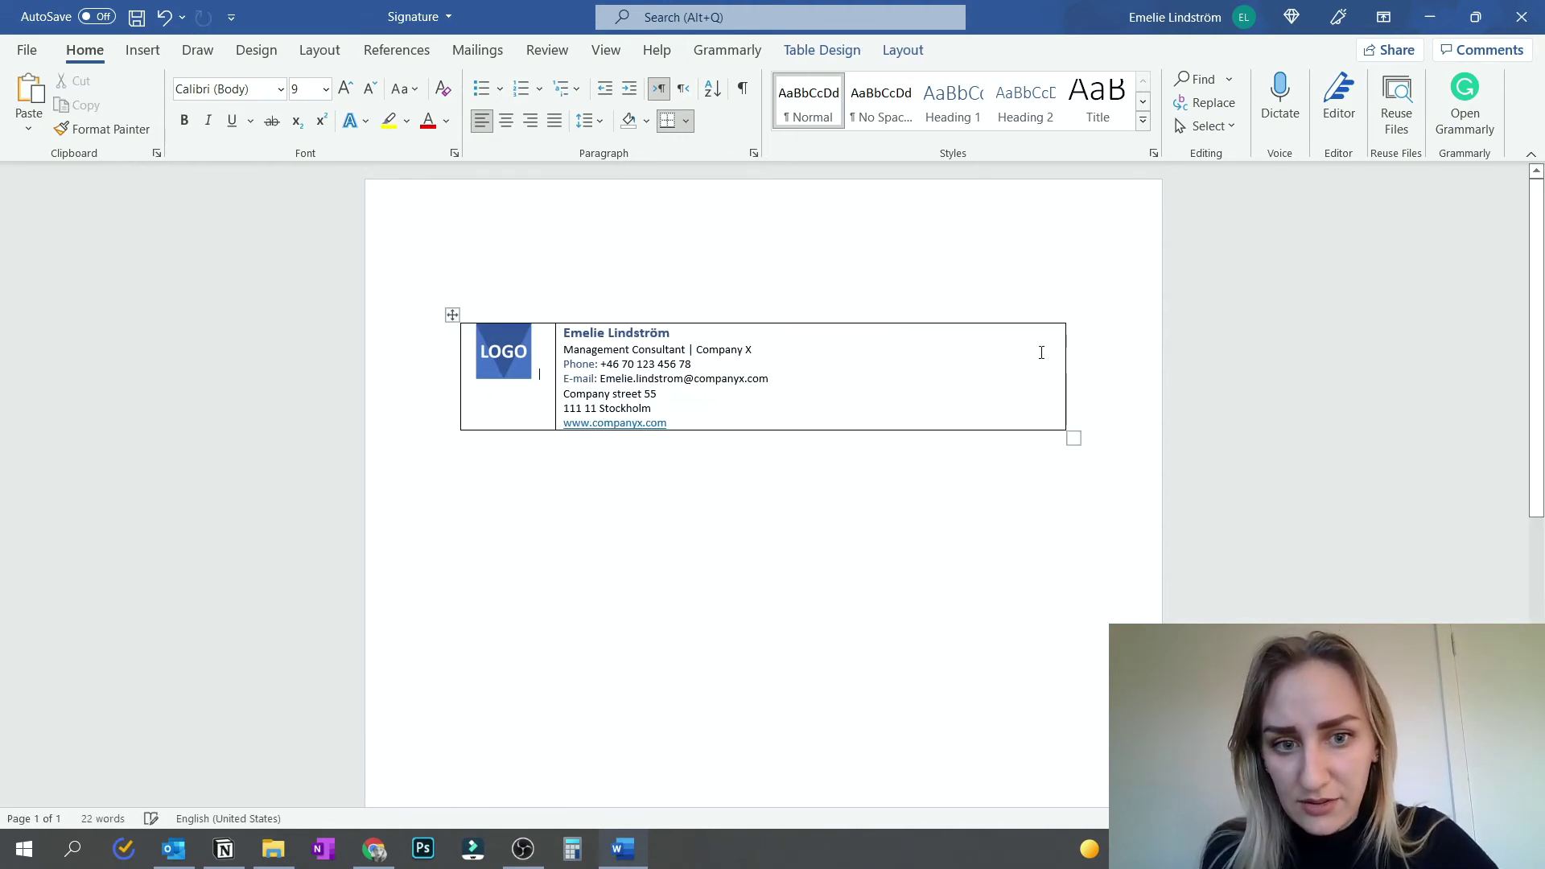
drag(1066, 376, 785, 377)
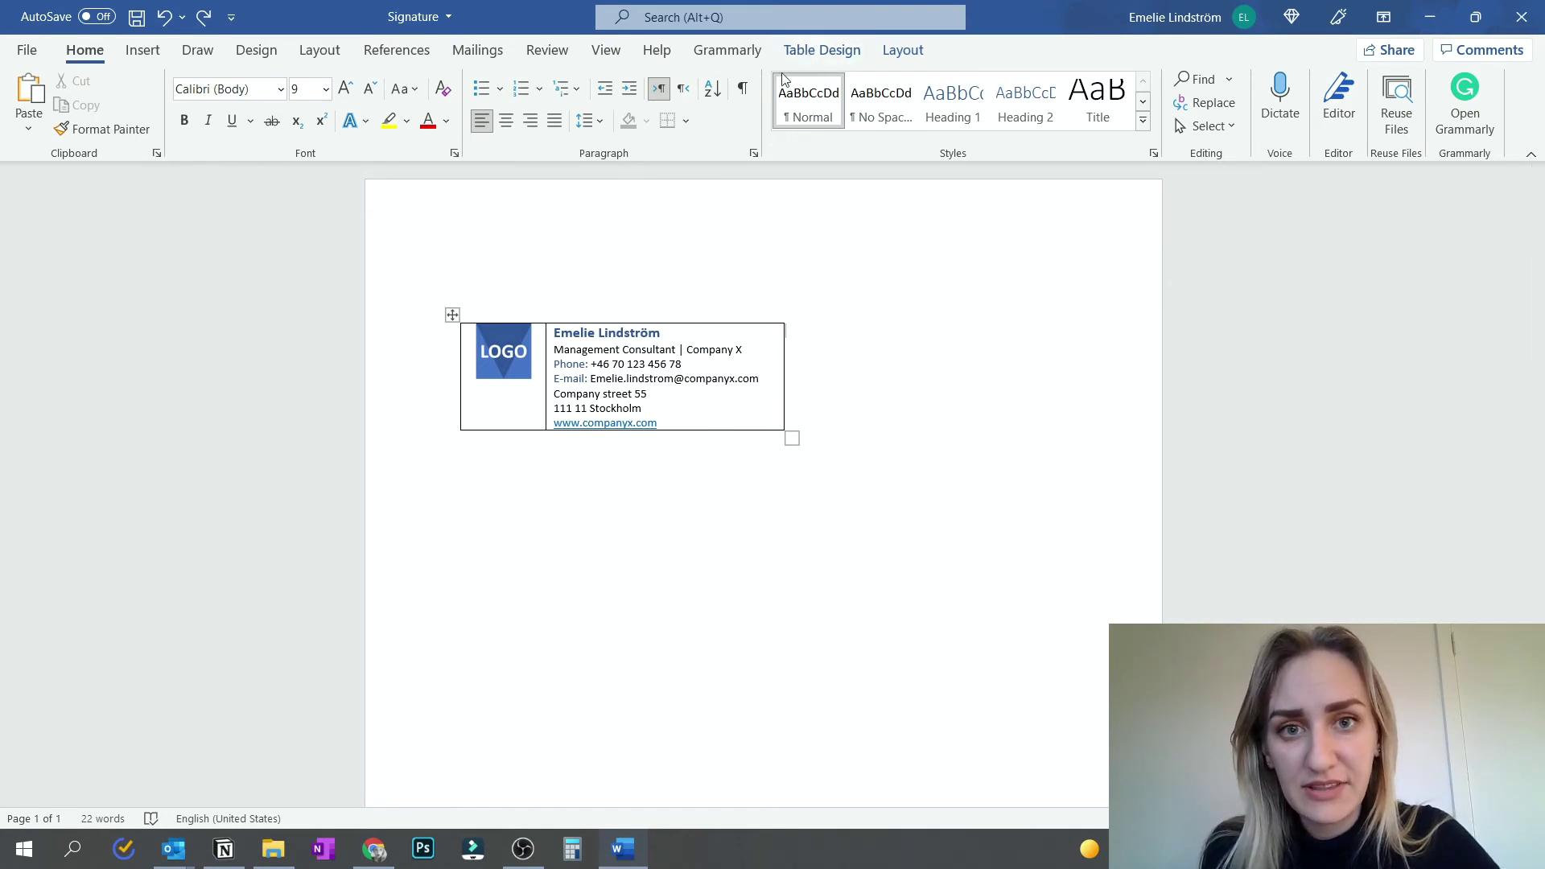
key(ctrl+a)
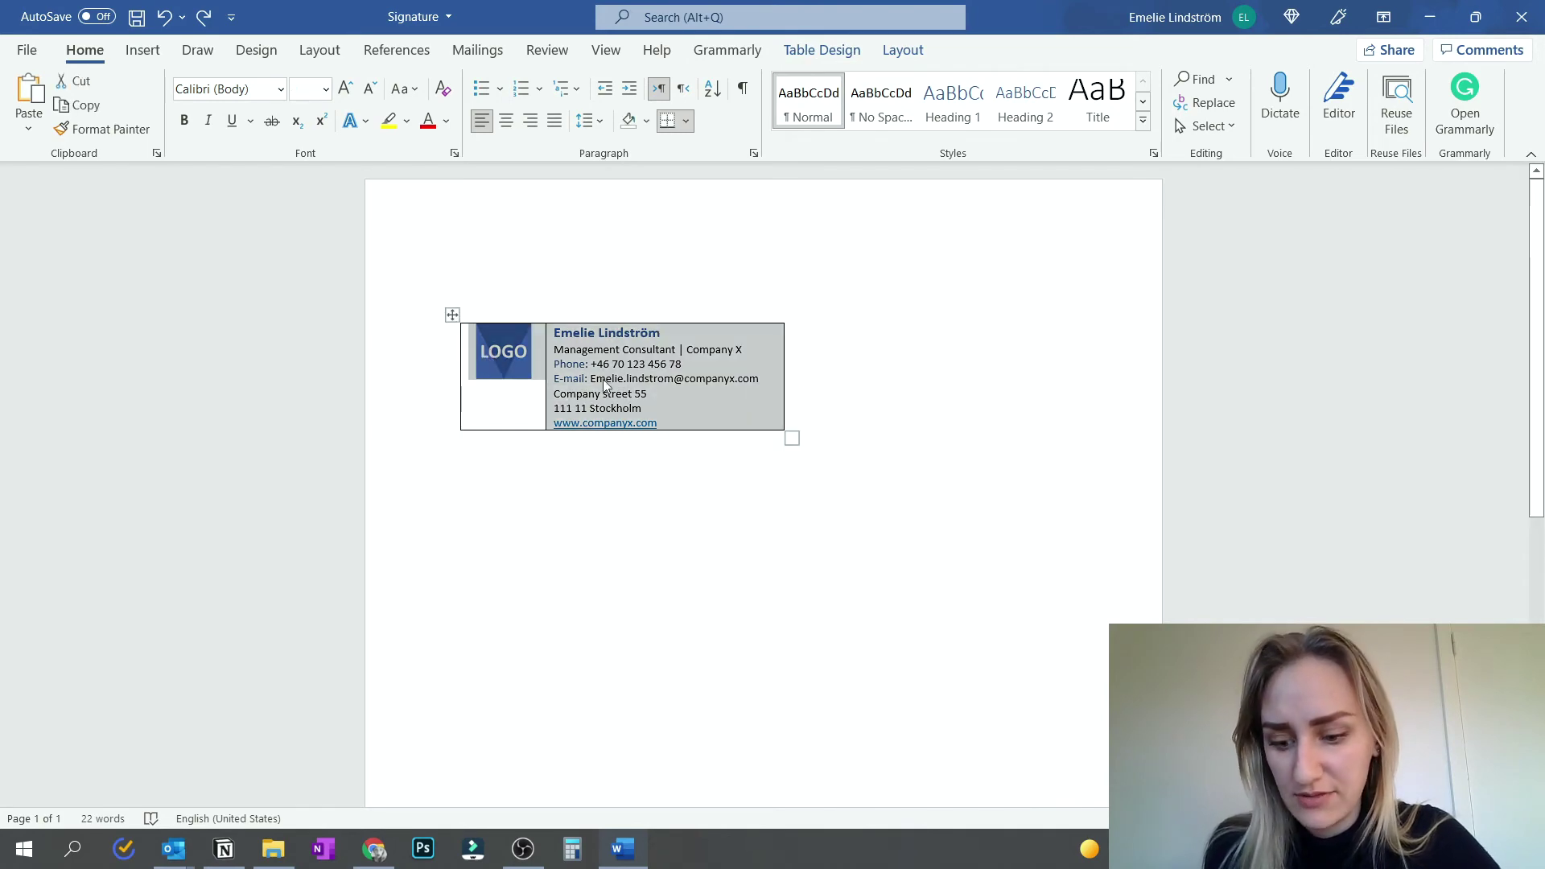
- Paste the signature table into the body of the untitled new Outlook message
click(177, 851)
click(341, 724)
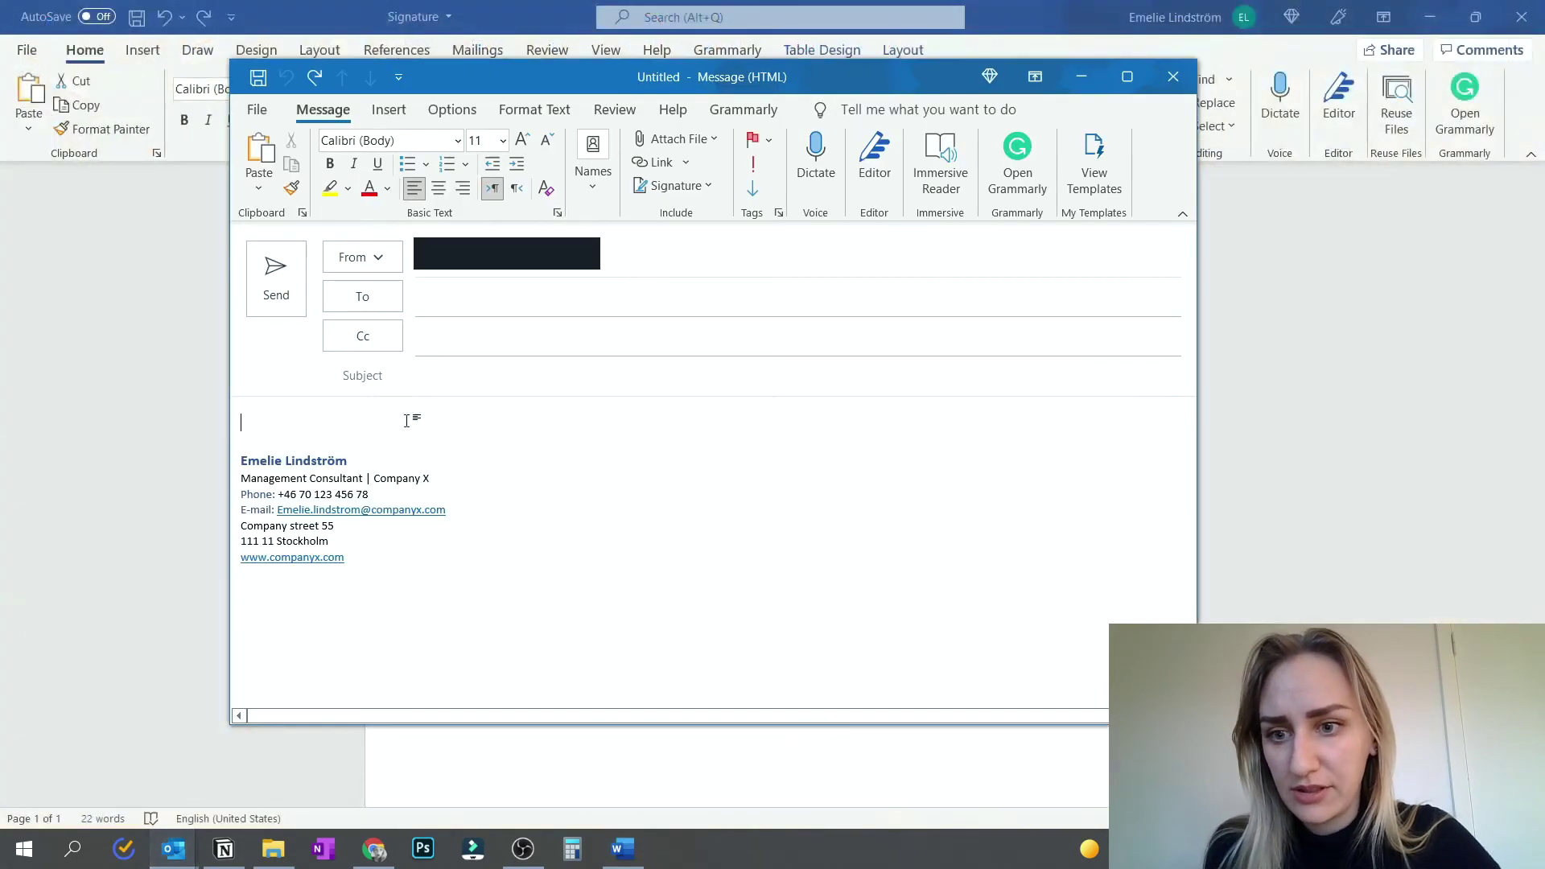
click(299, 418)
key(ctrl+v)
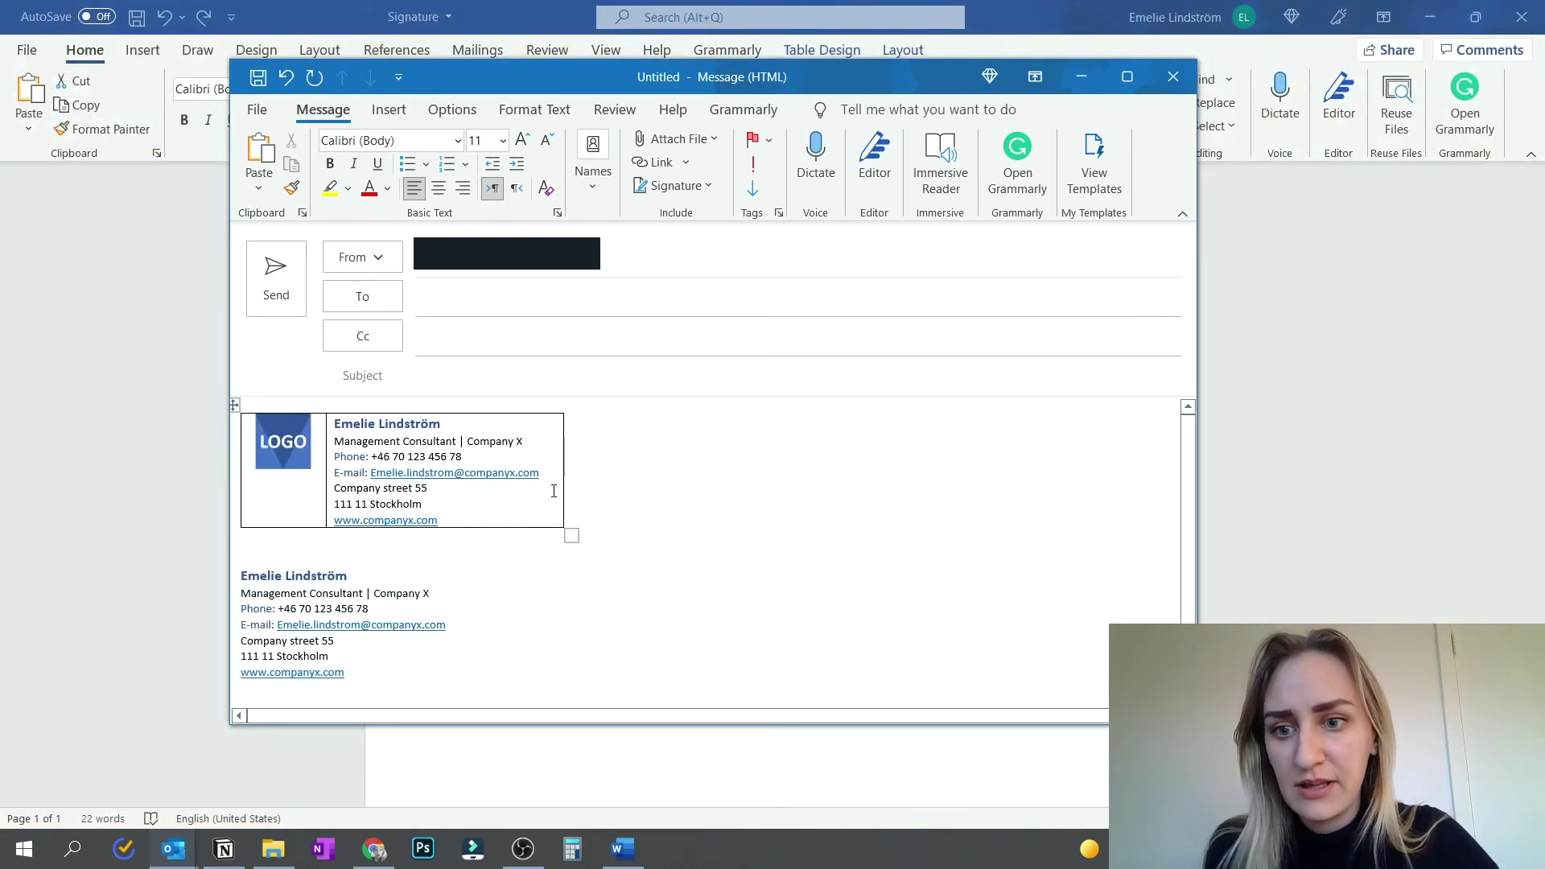
- Select the pasted table and set its borders to No Border
drag(554, 491, 319, 428)
key(ctrl+c)
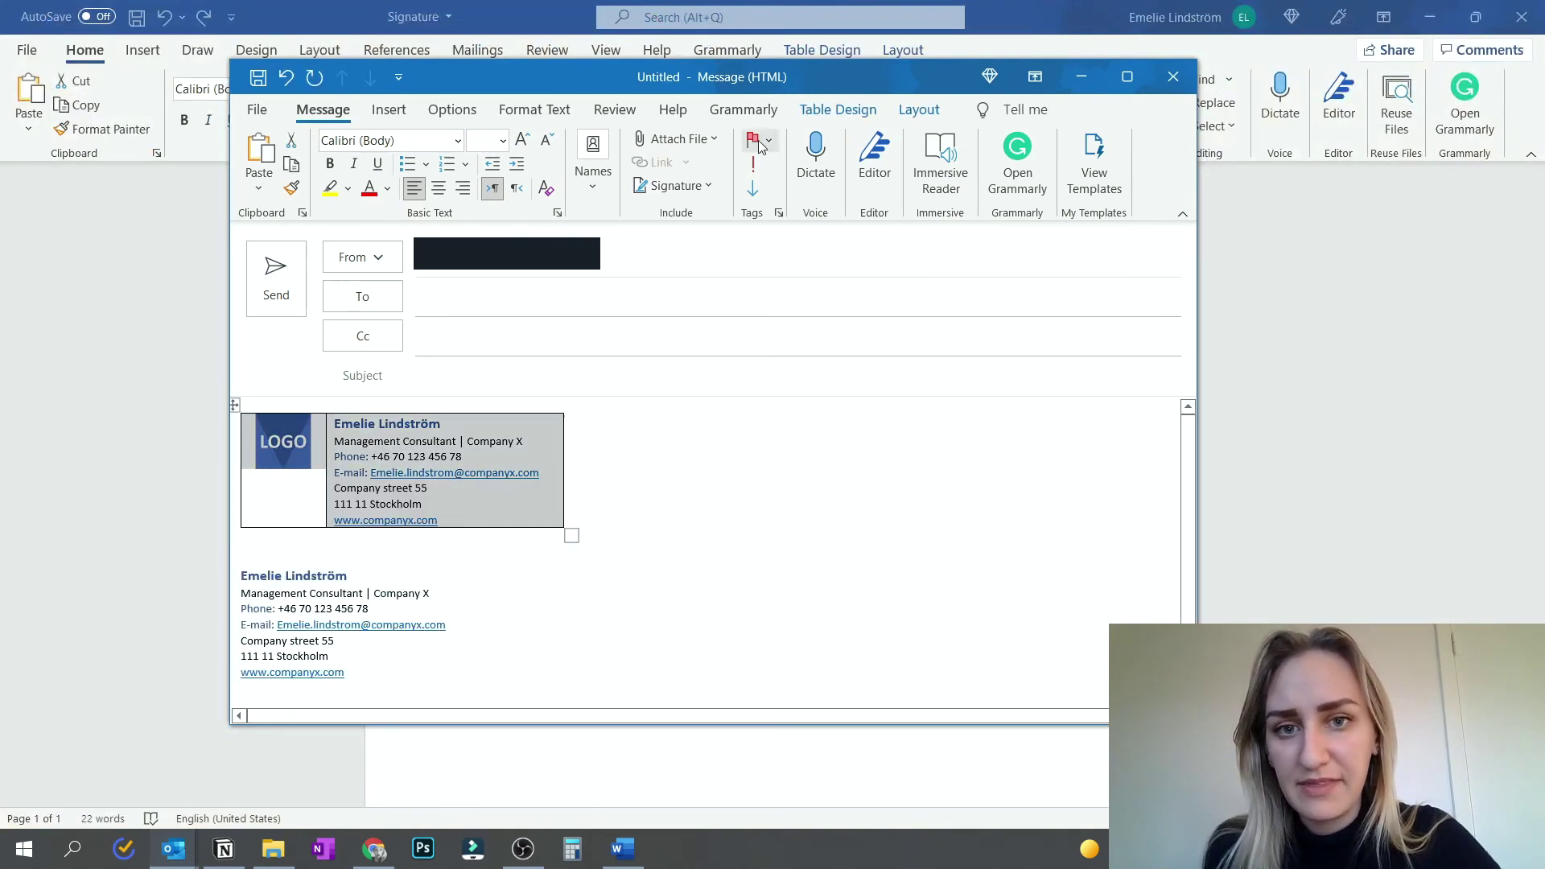
click(841, 112)
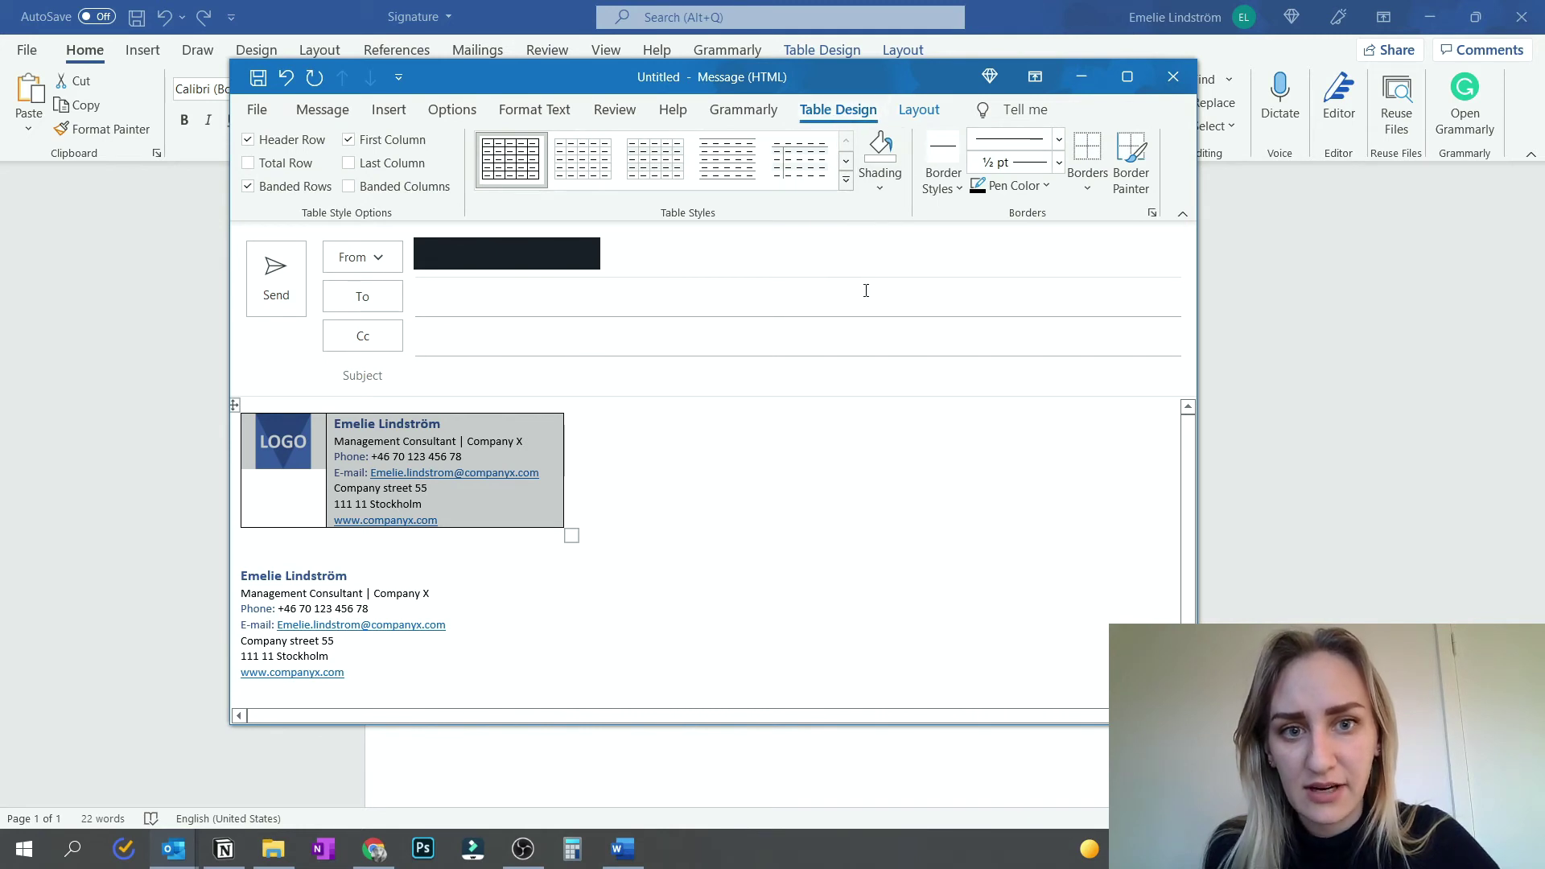
click(1089, 185)
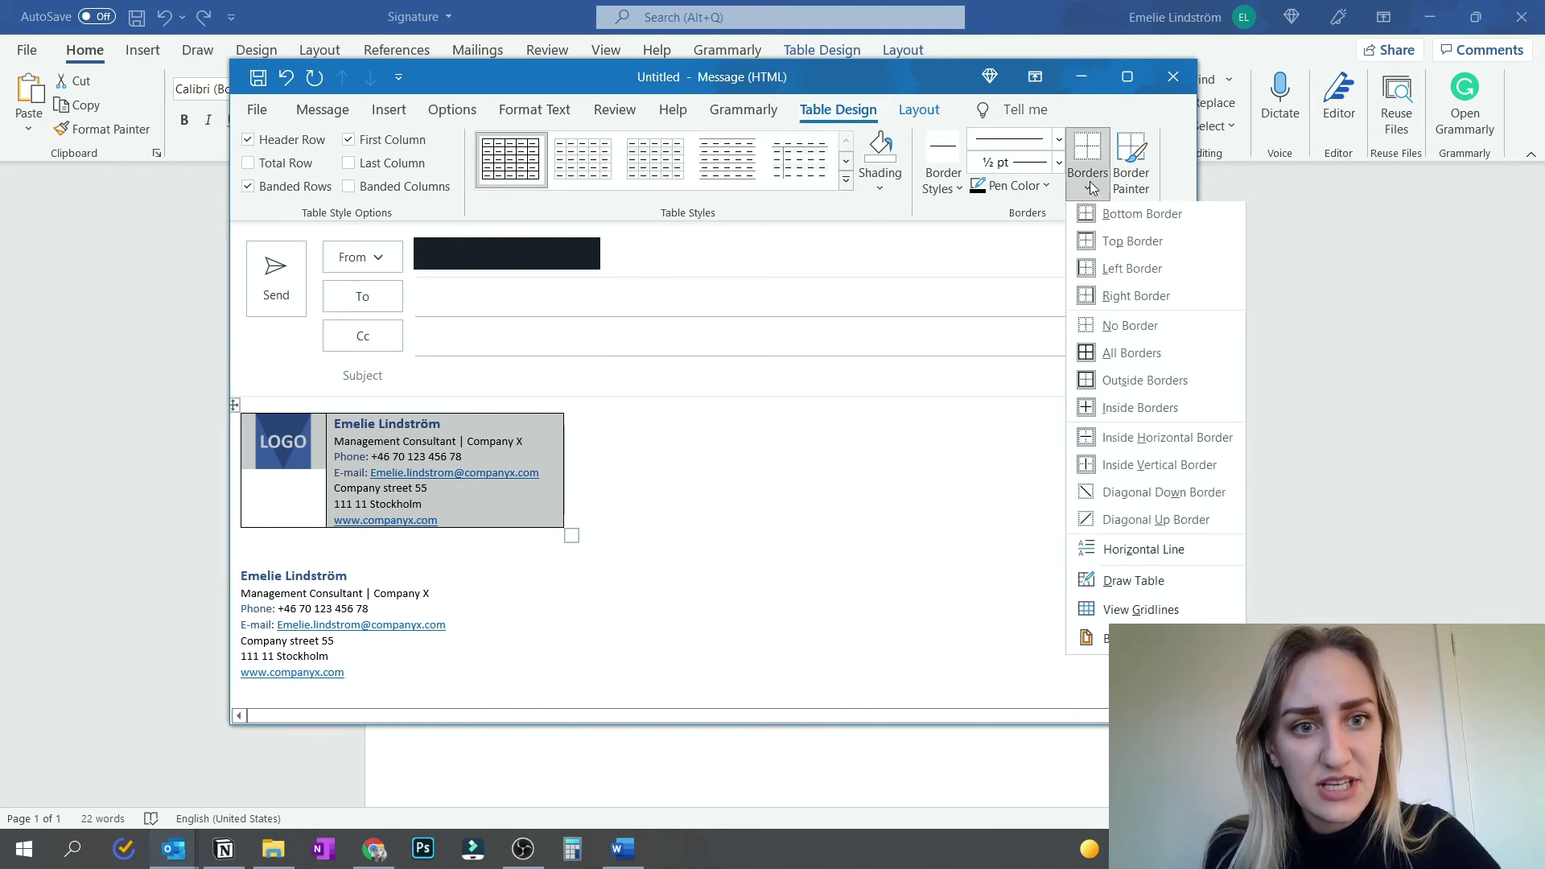
click(1130, 329)
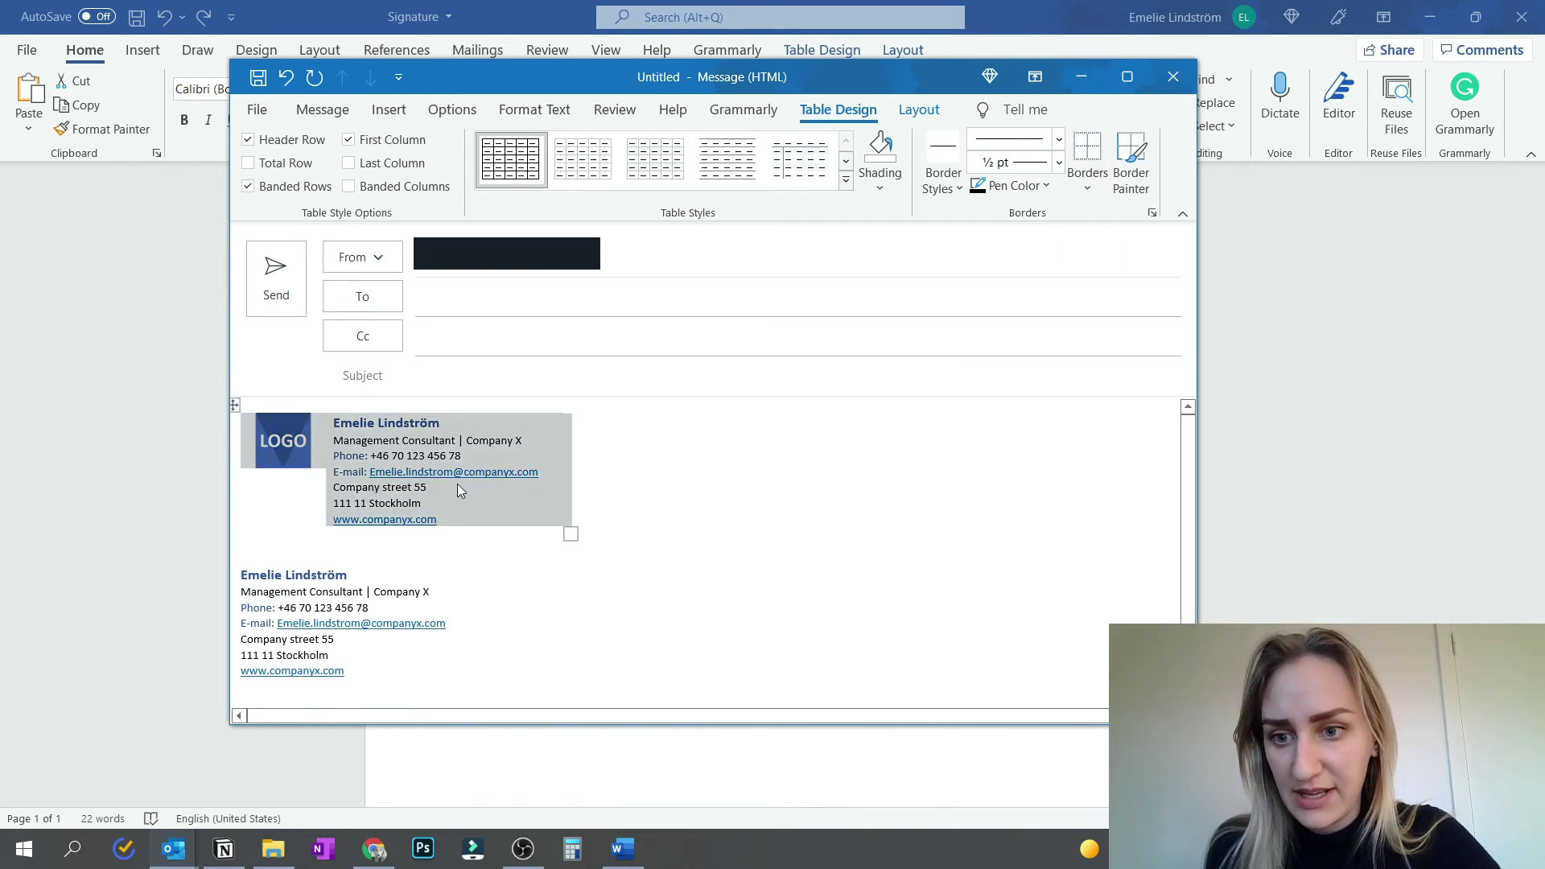
- Paste the logo-and-contact table into the editor of the signature named Signature
click(323, 110)
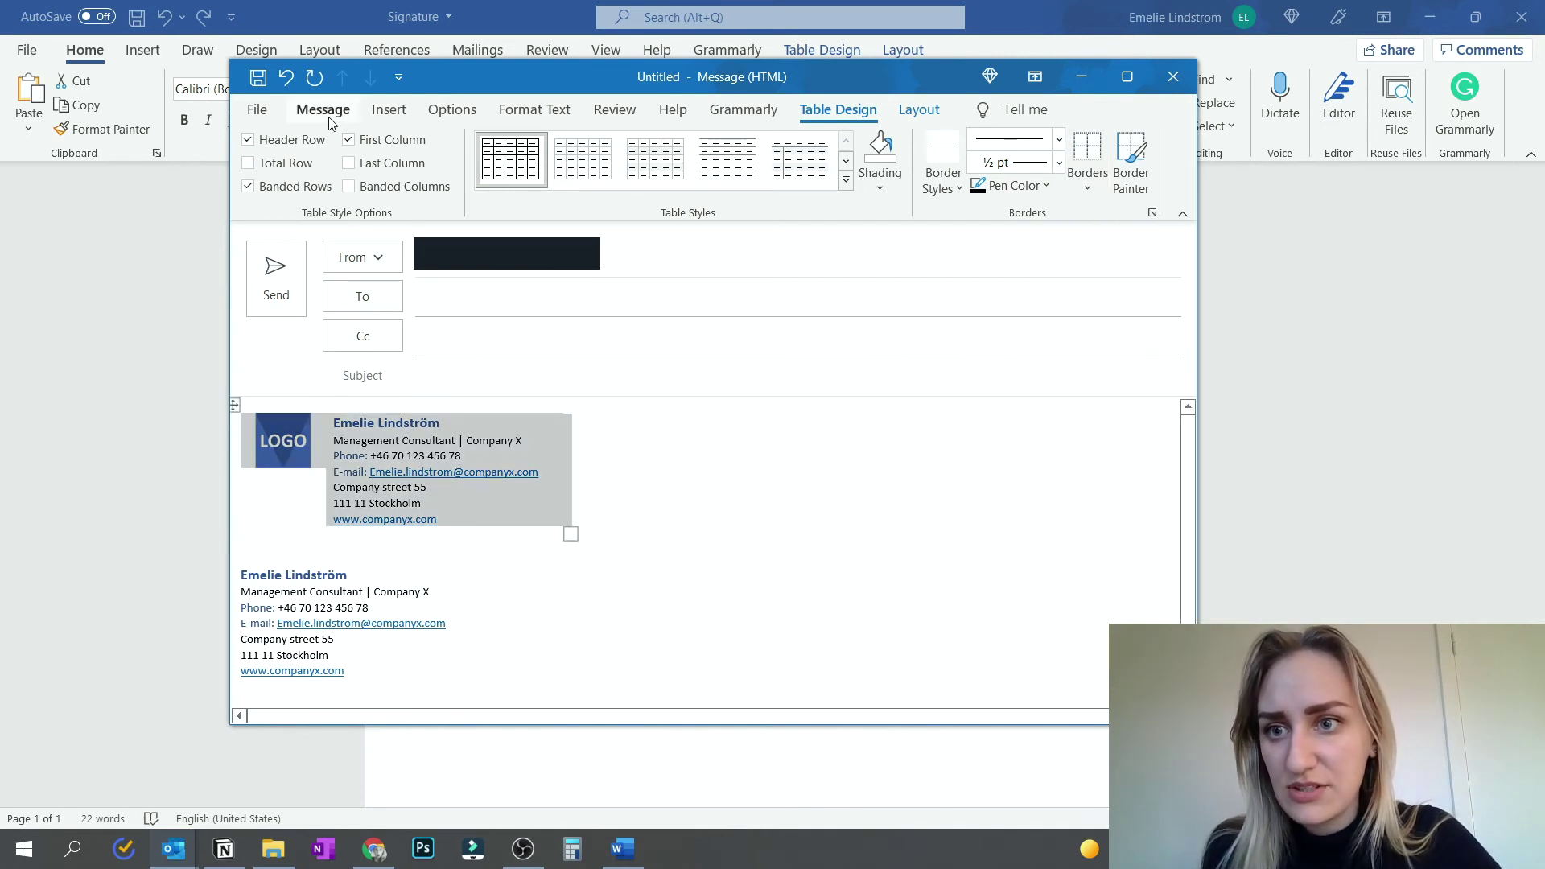
click(710, 184)
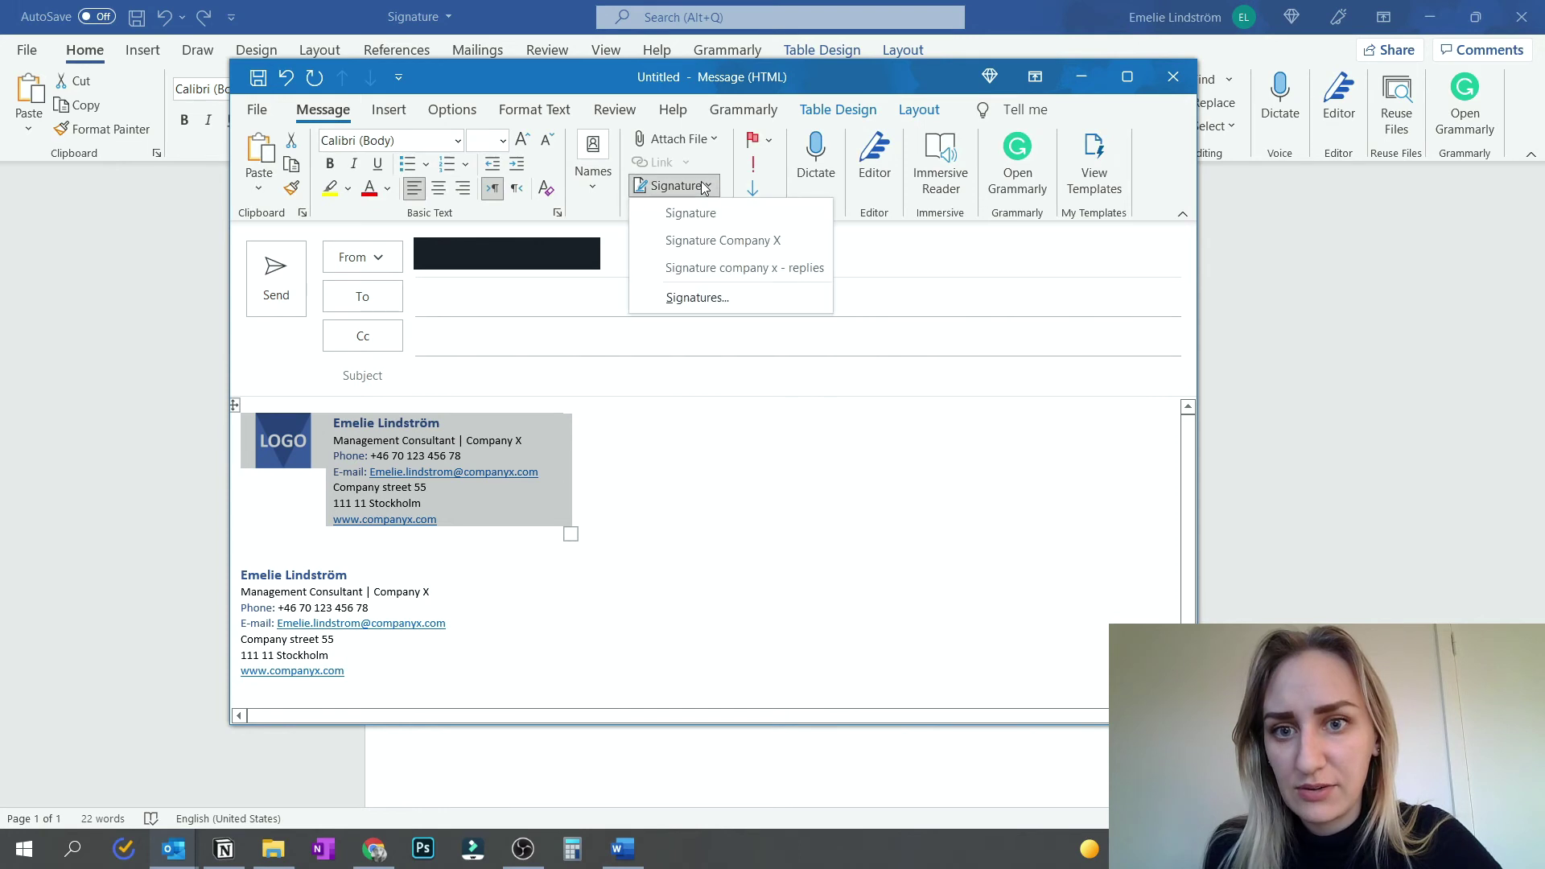
click(697, 297)
click(414, 404)
key(ctrl+v)
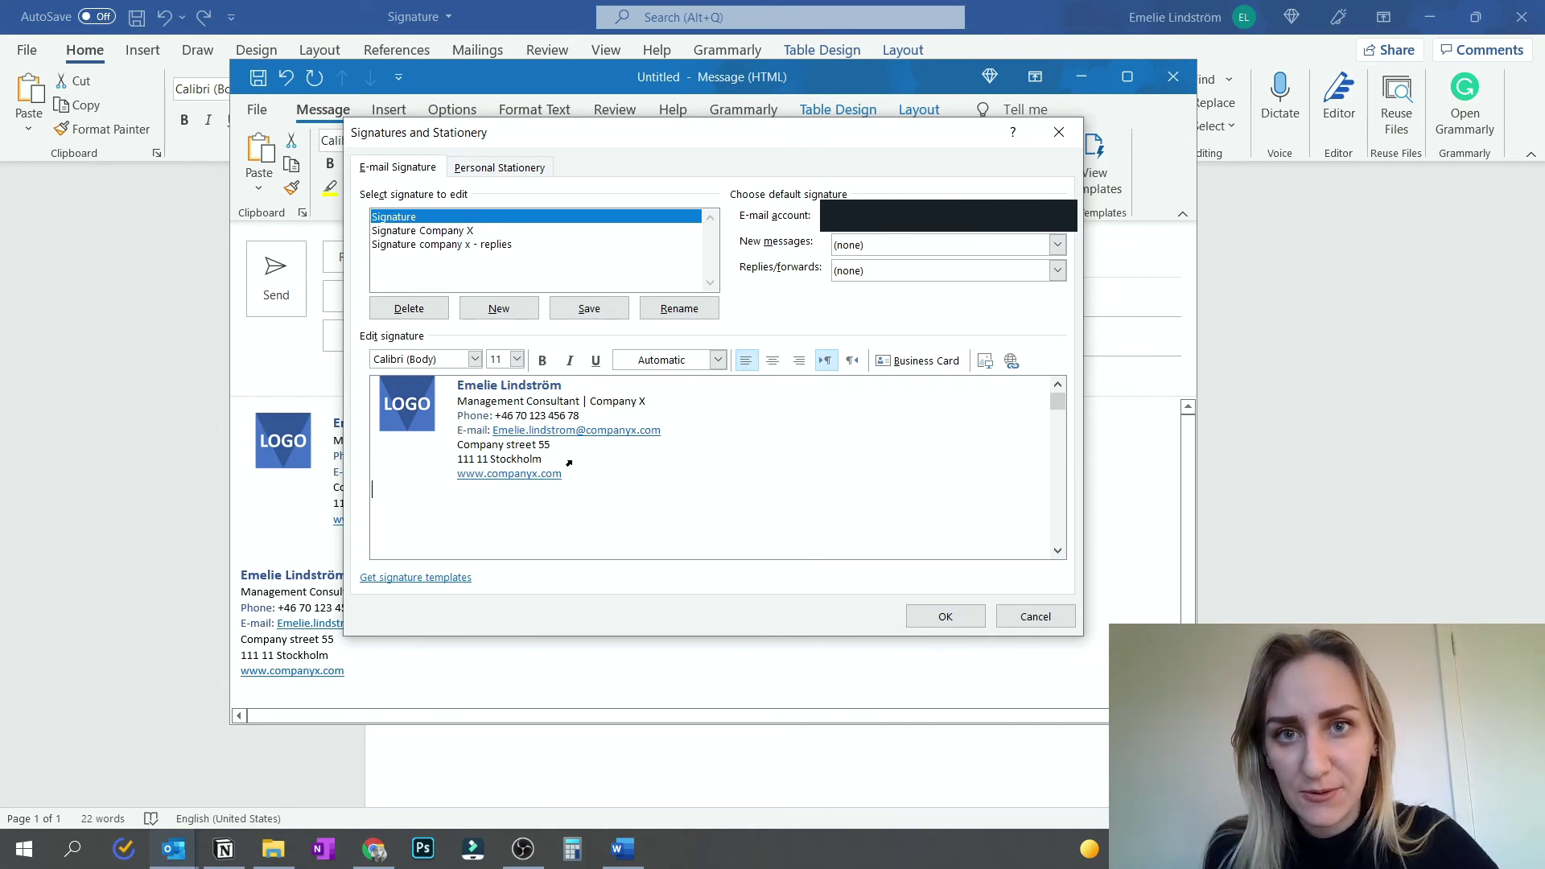
- Save the edited signature, then download and open the Email signature gallery .dotx template
click(590, 308)
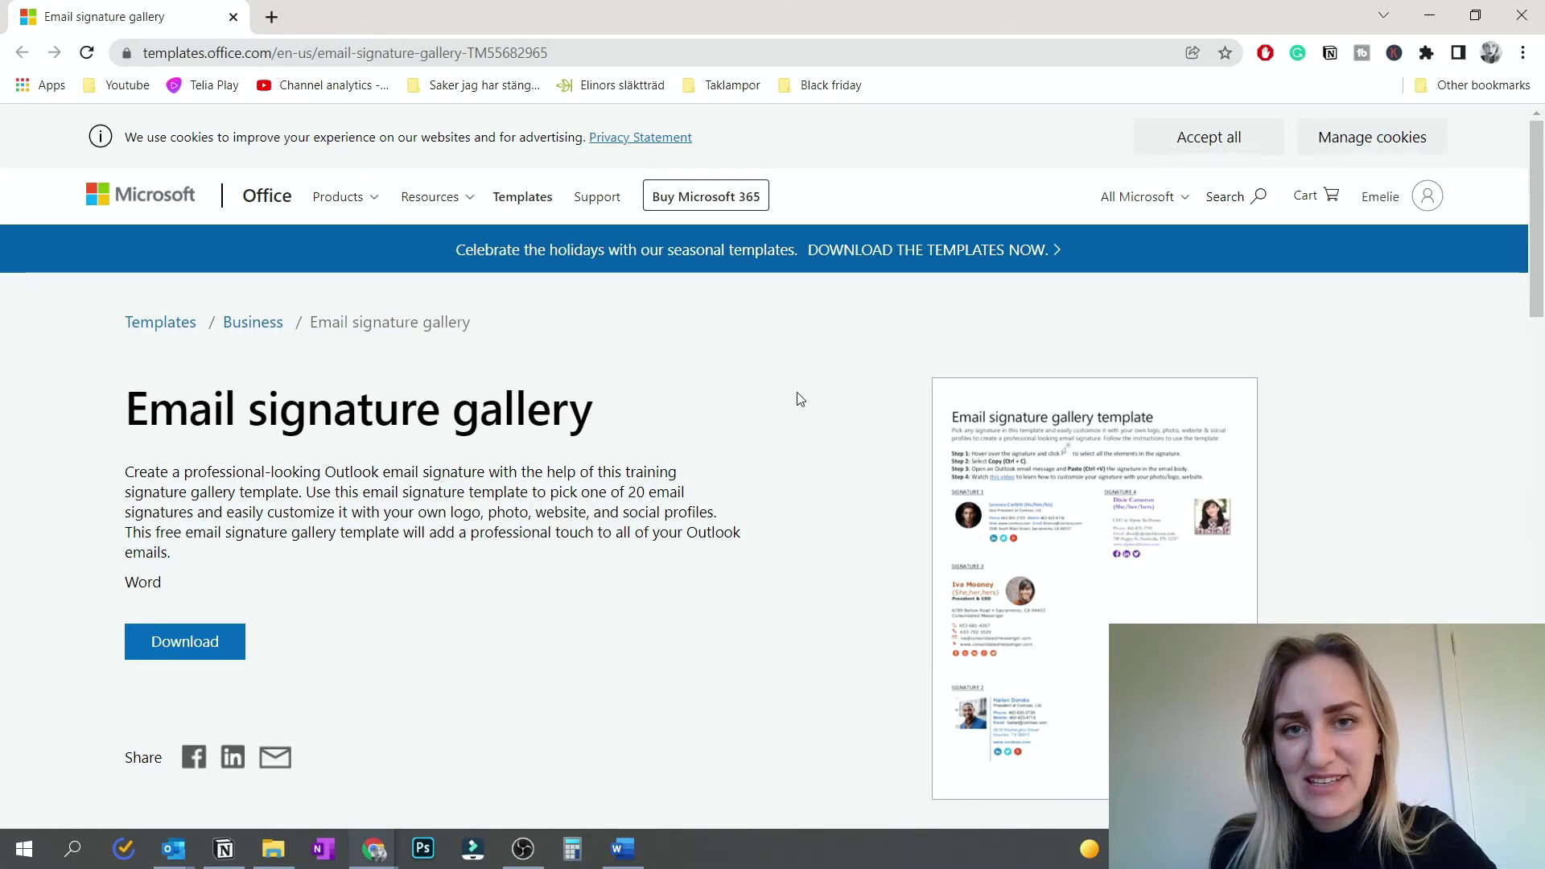
click(598, 52)
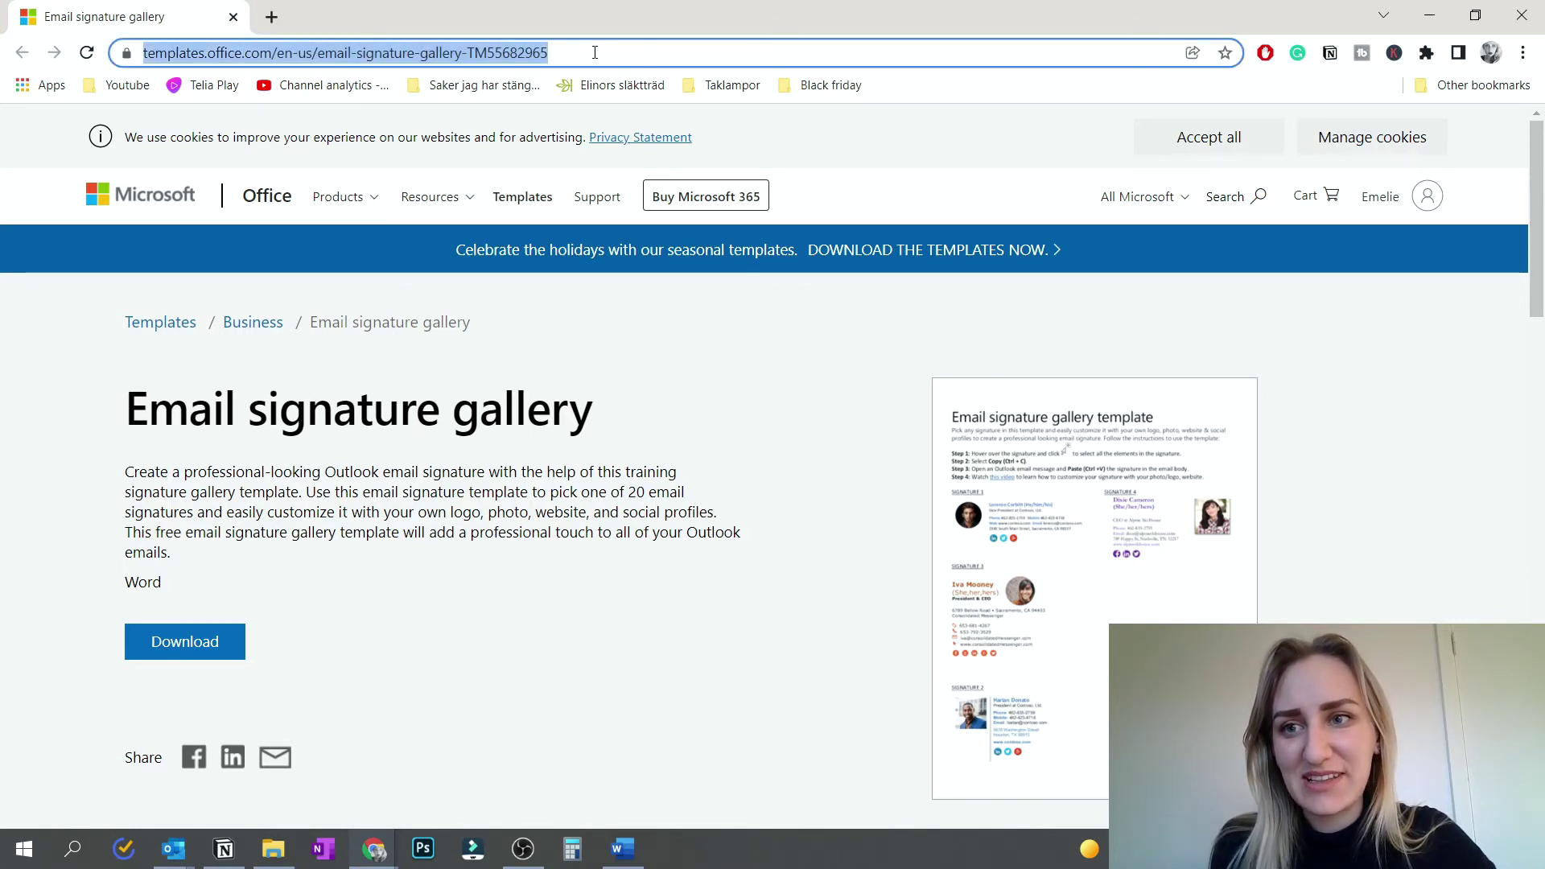
click(72, 420)
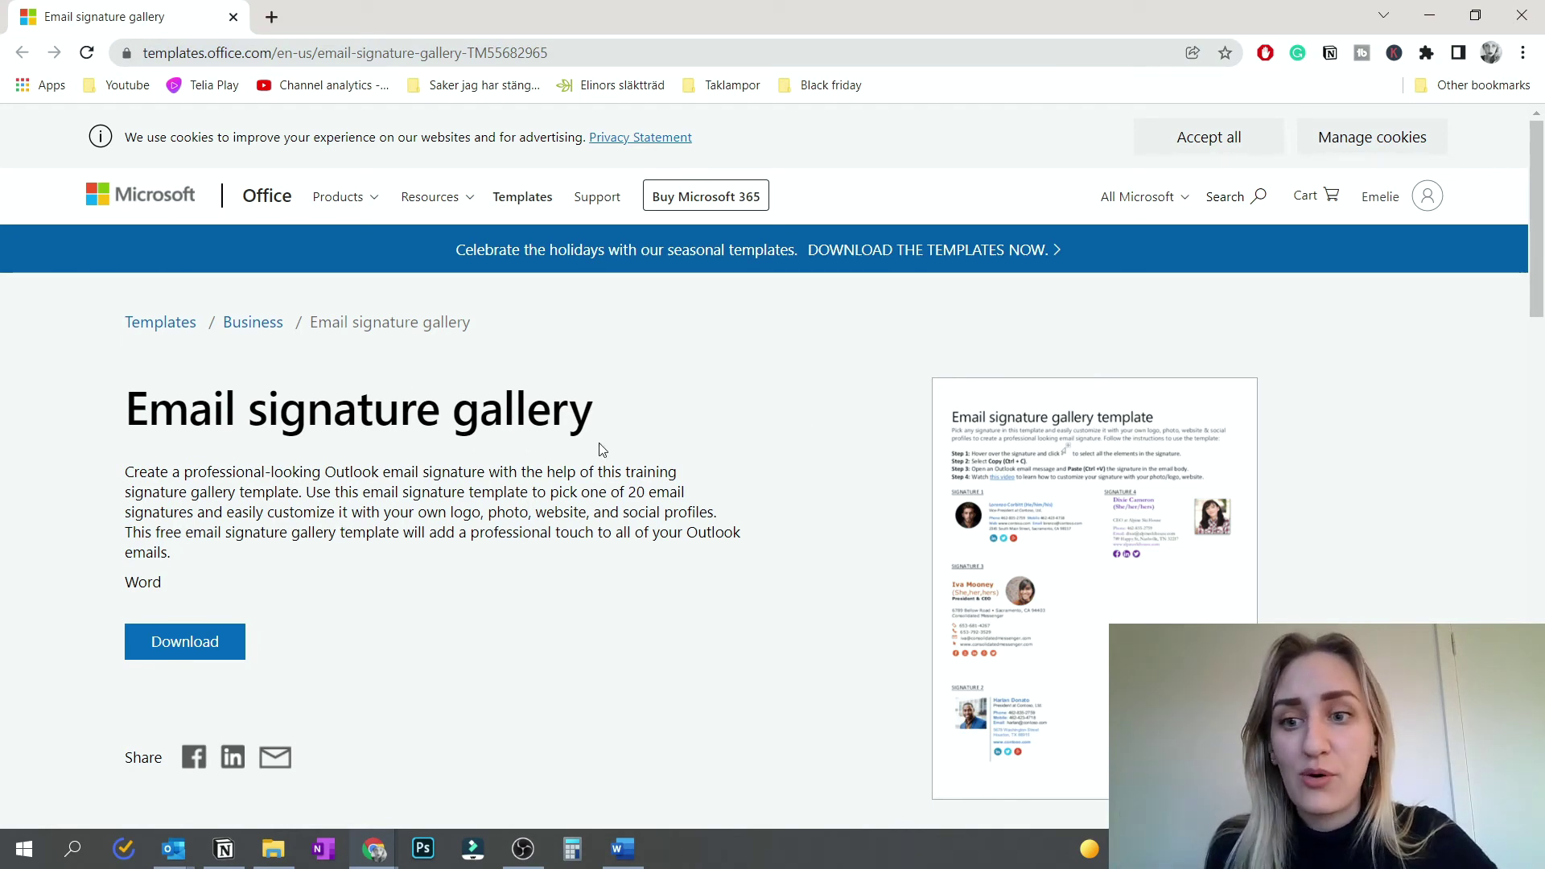
scroll(499, 349, down, 3)
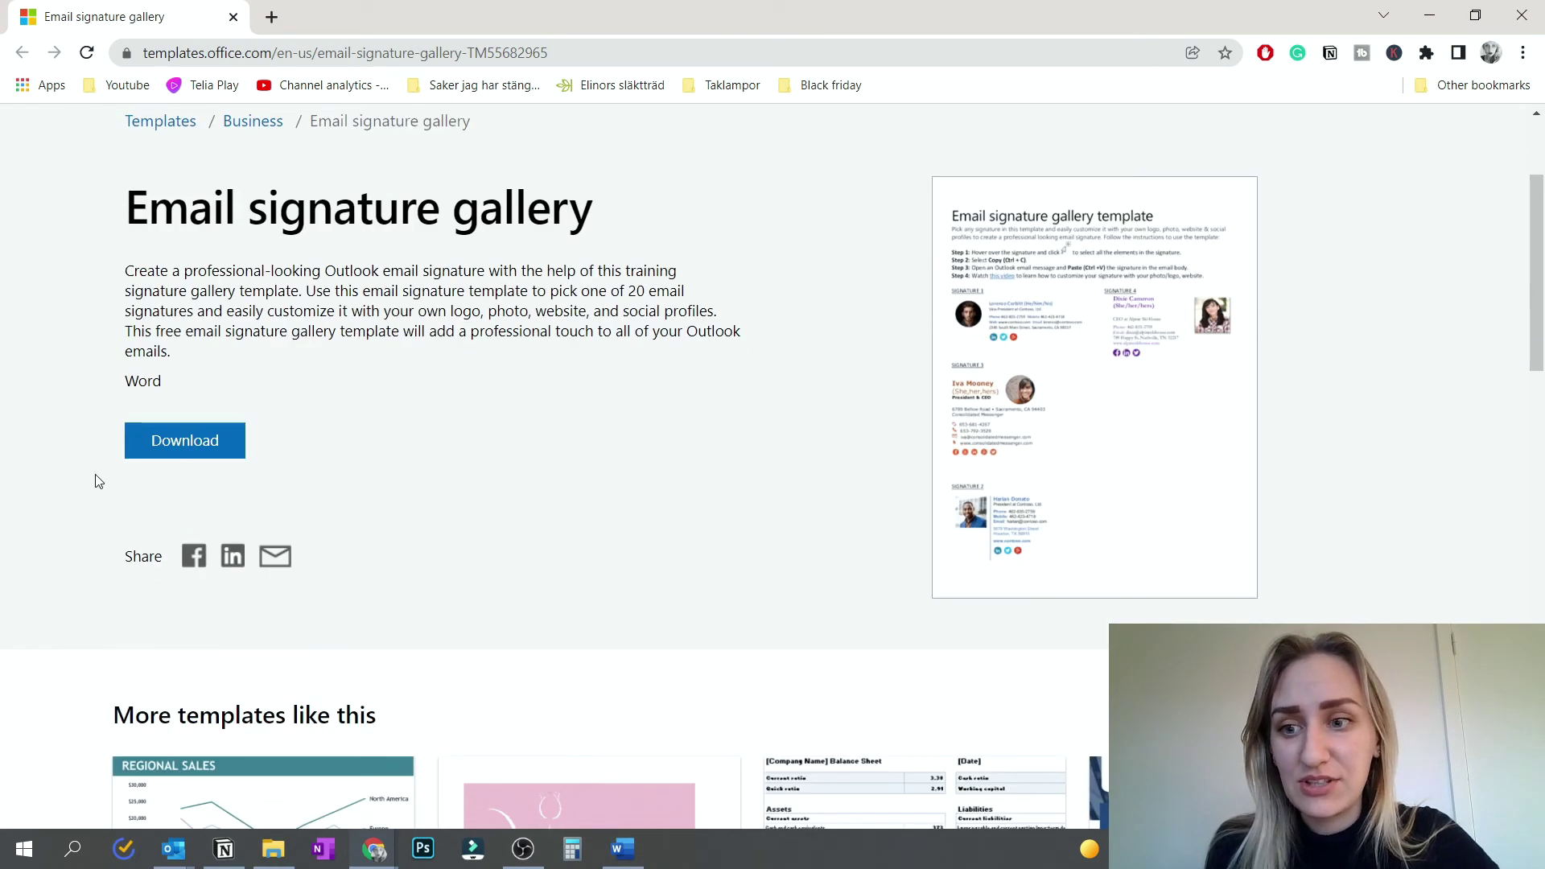
click(196, 448)
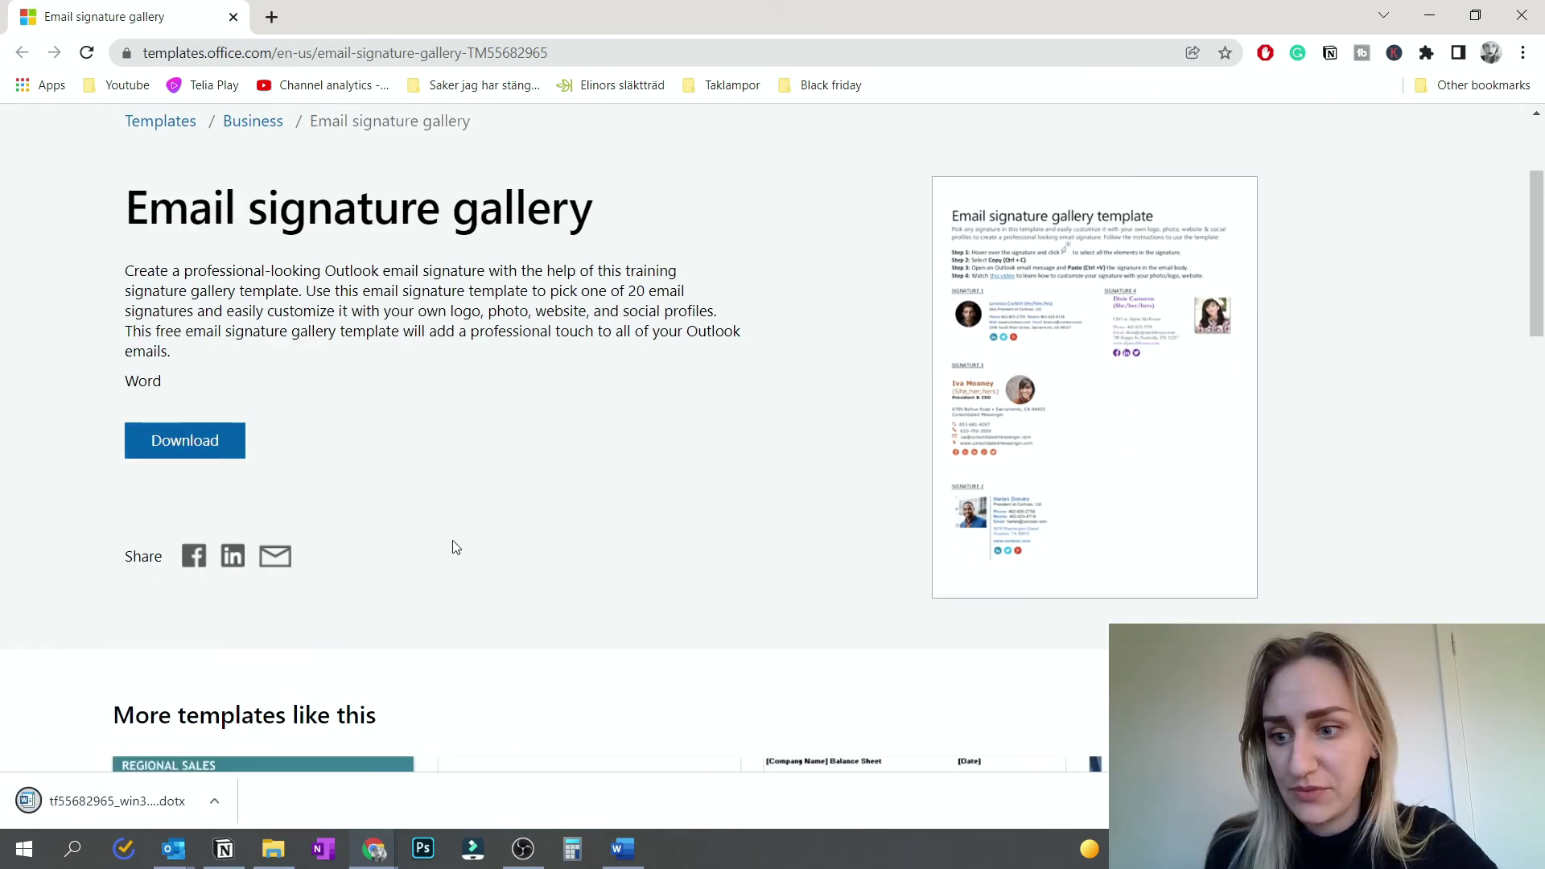
click(119, 796)
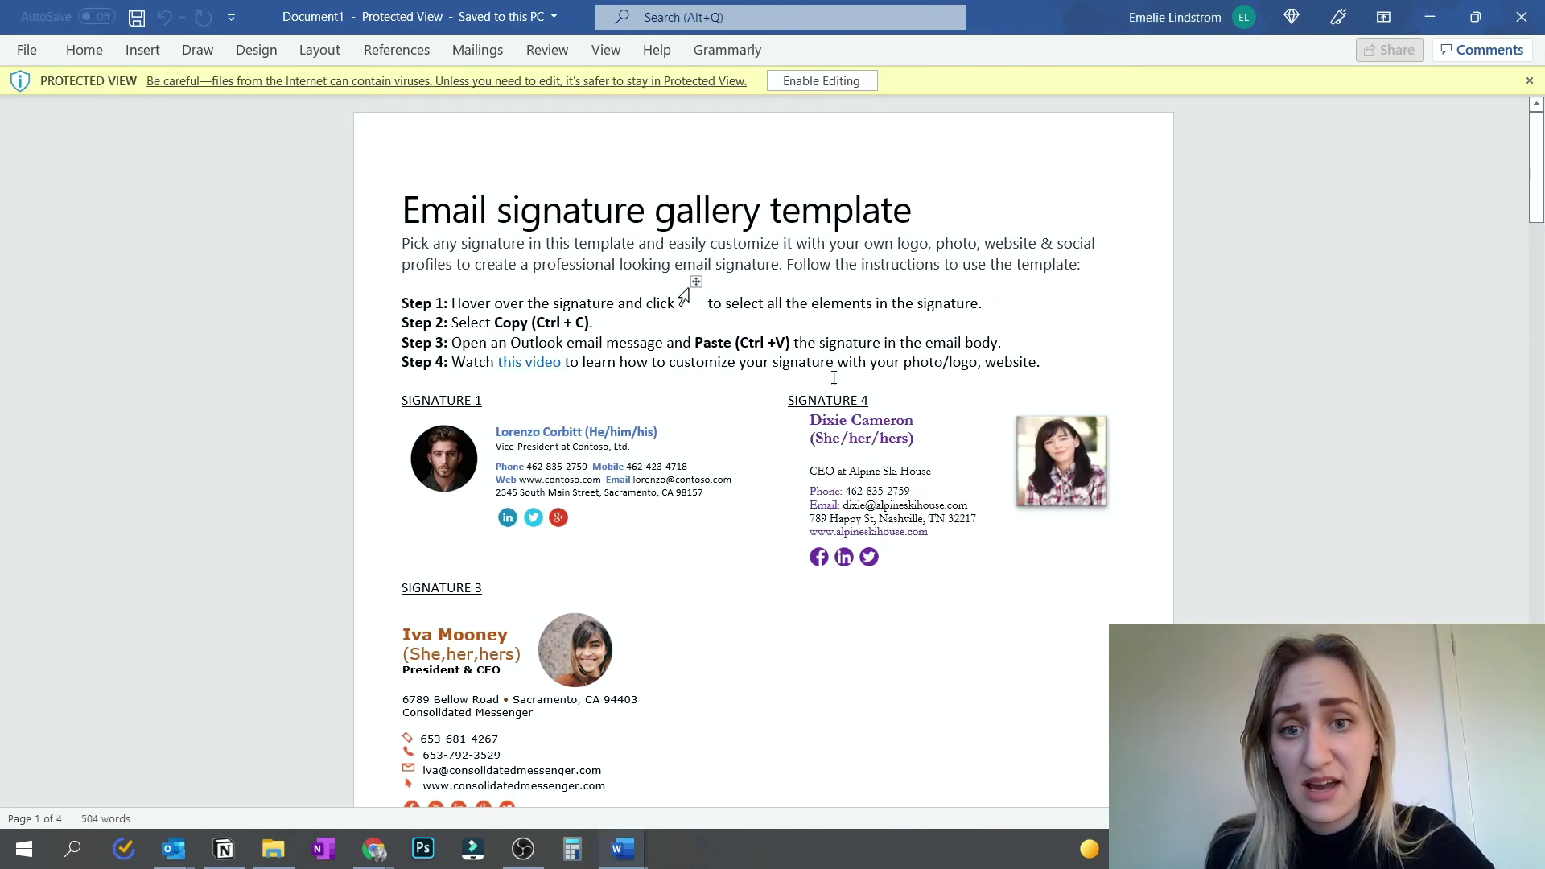
- Scroll down the gallery to Signature 12 and select its entire table
scroll(564, 397, down, 5)
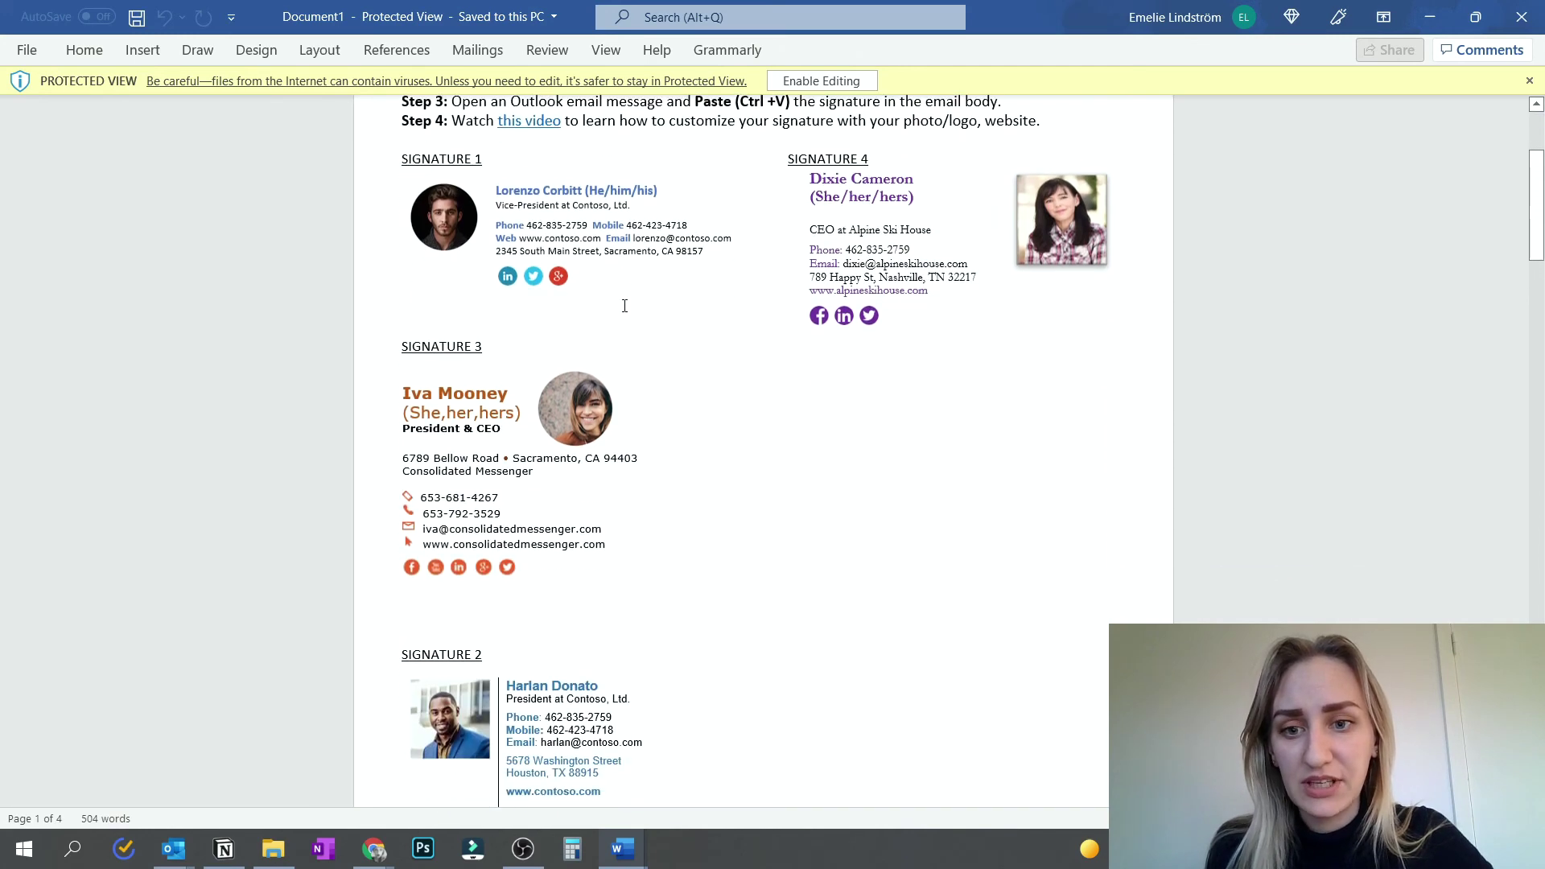
scroll(625, 306, down, 12)
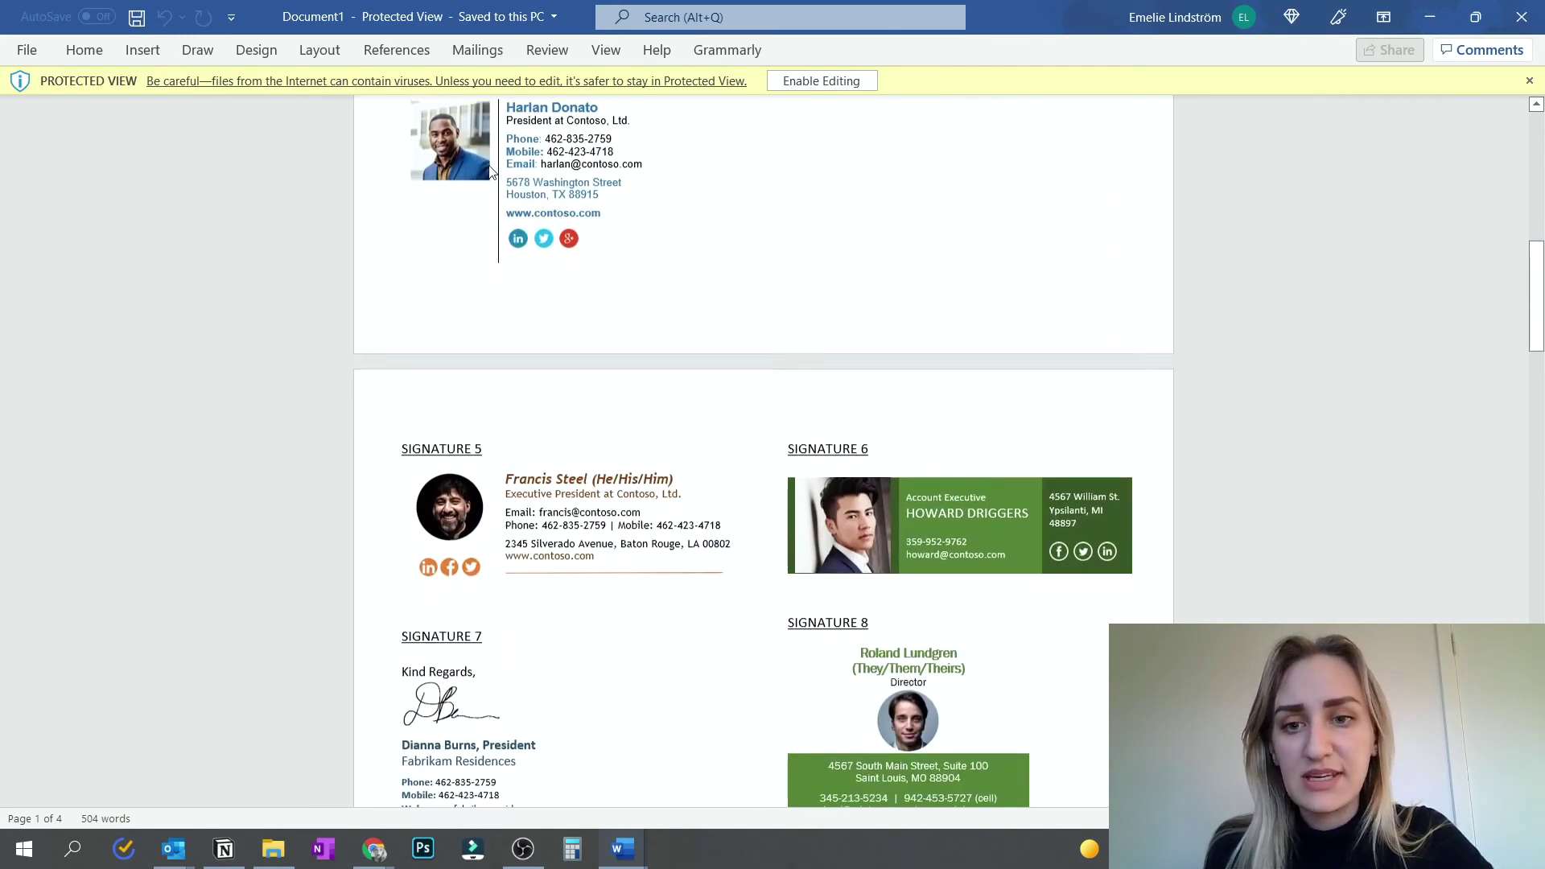
scroll(660, 334, down, 15)
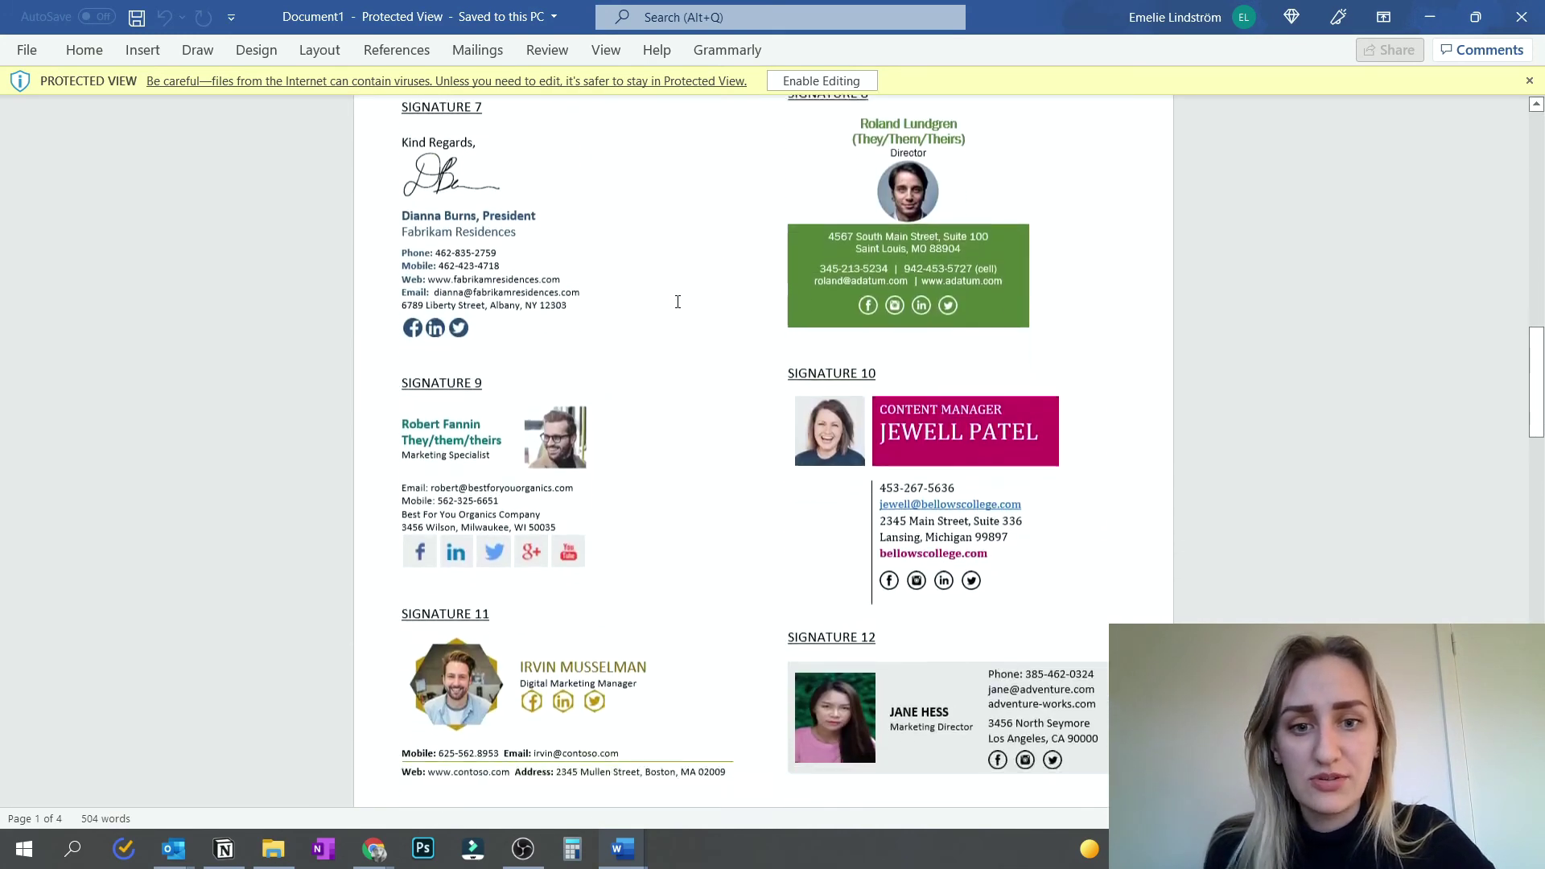
scroll(673, 302, down, 5)
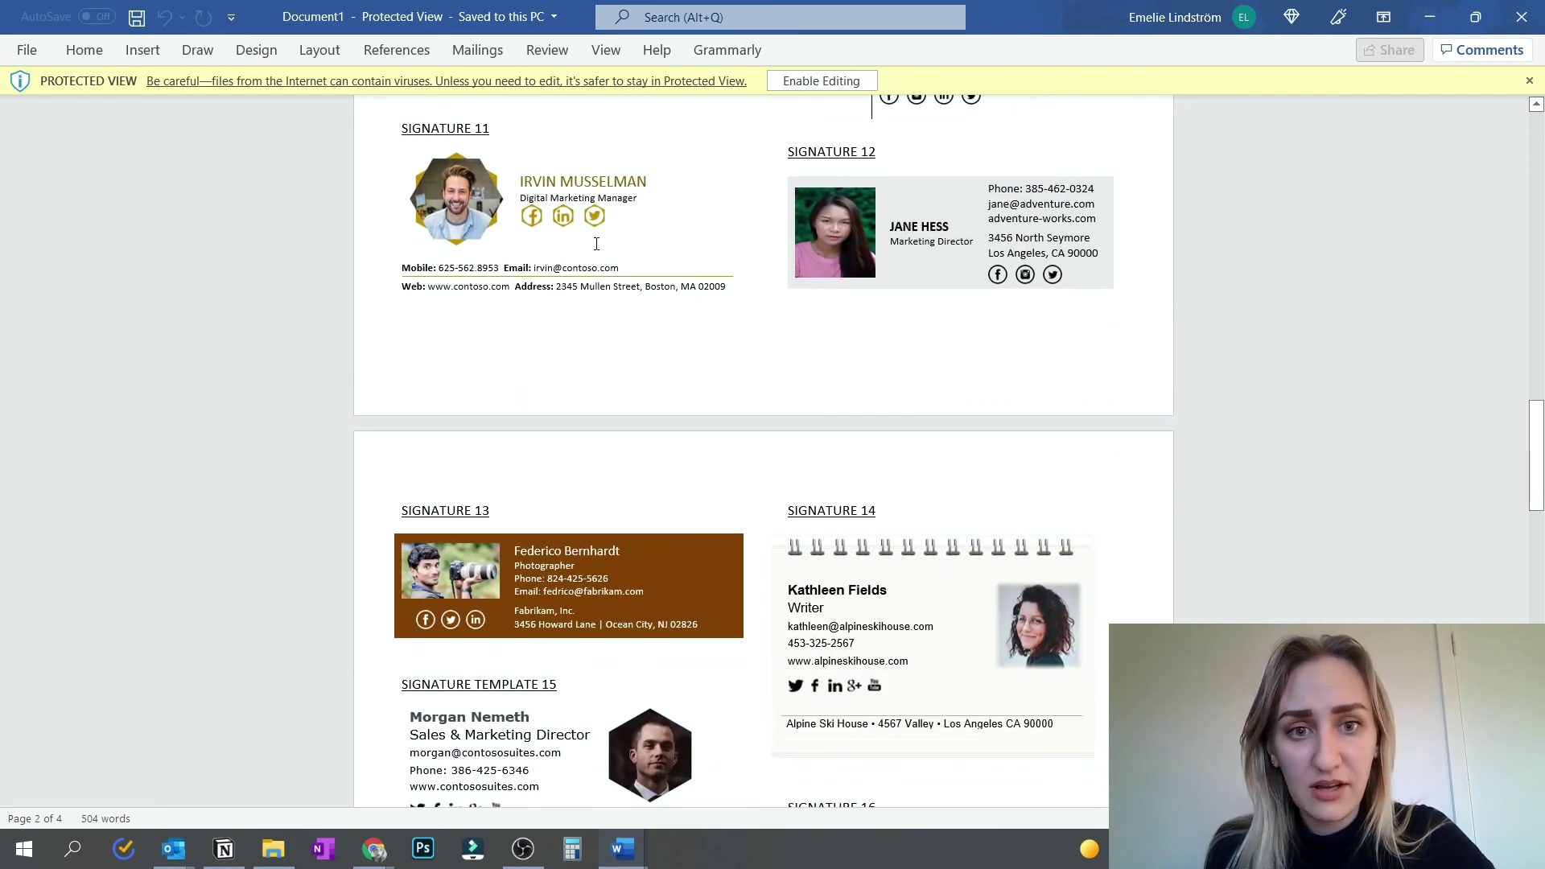
scroll(596, 244, down, 14)
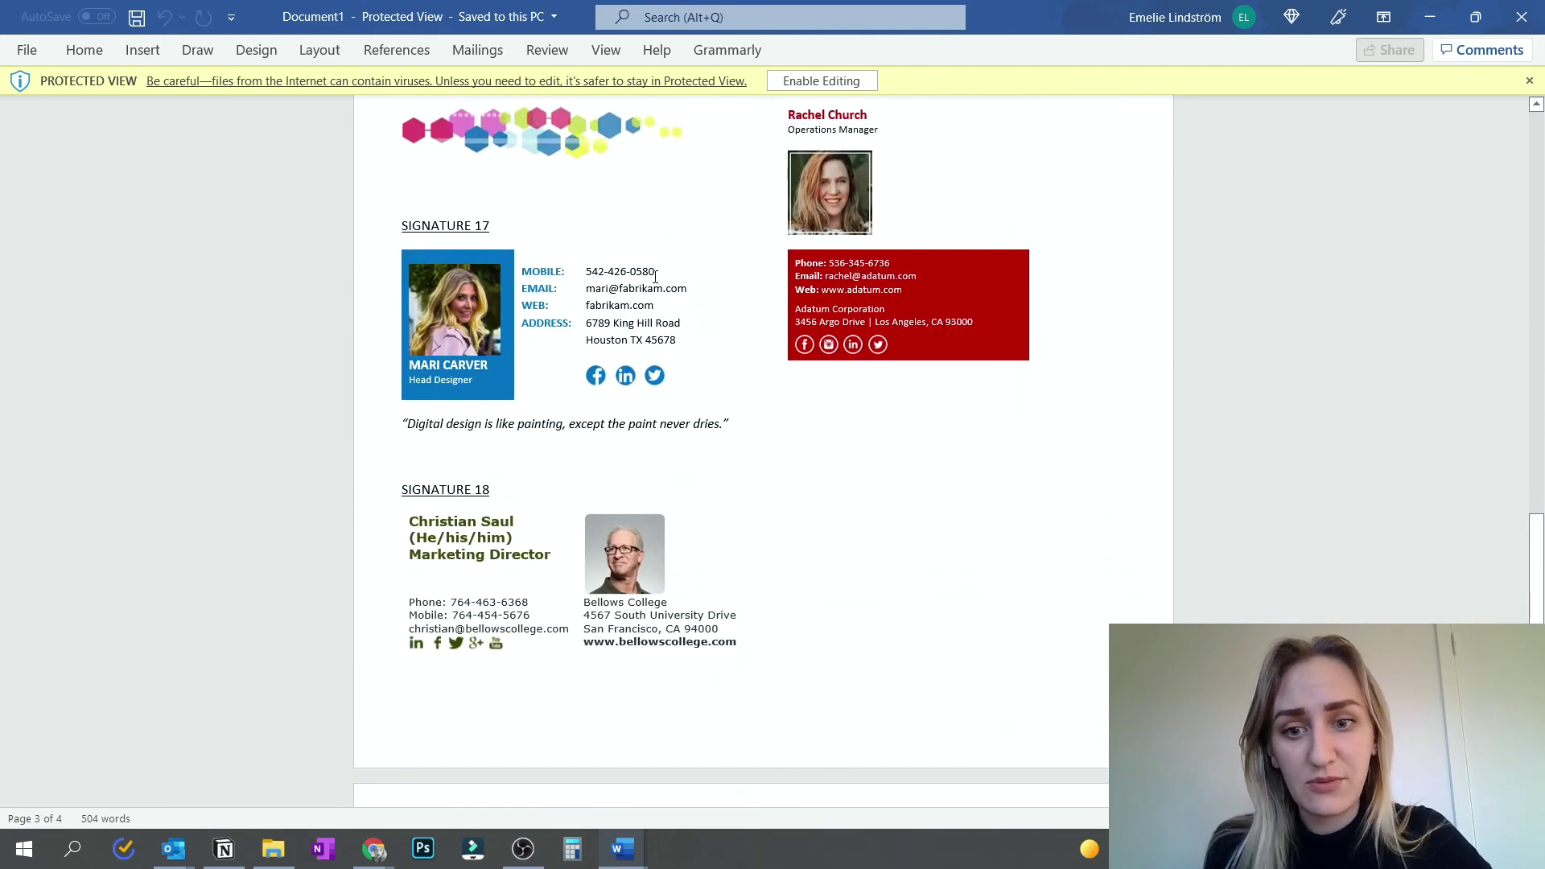
scroll(656, 276, down, 12)
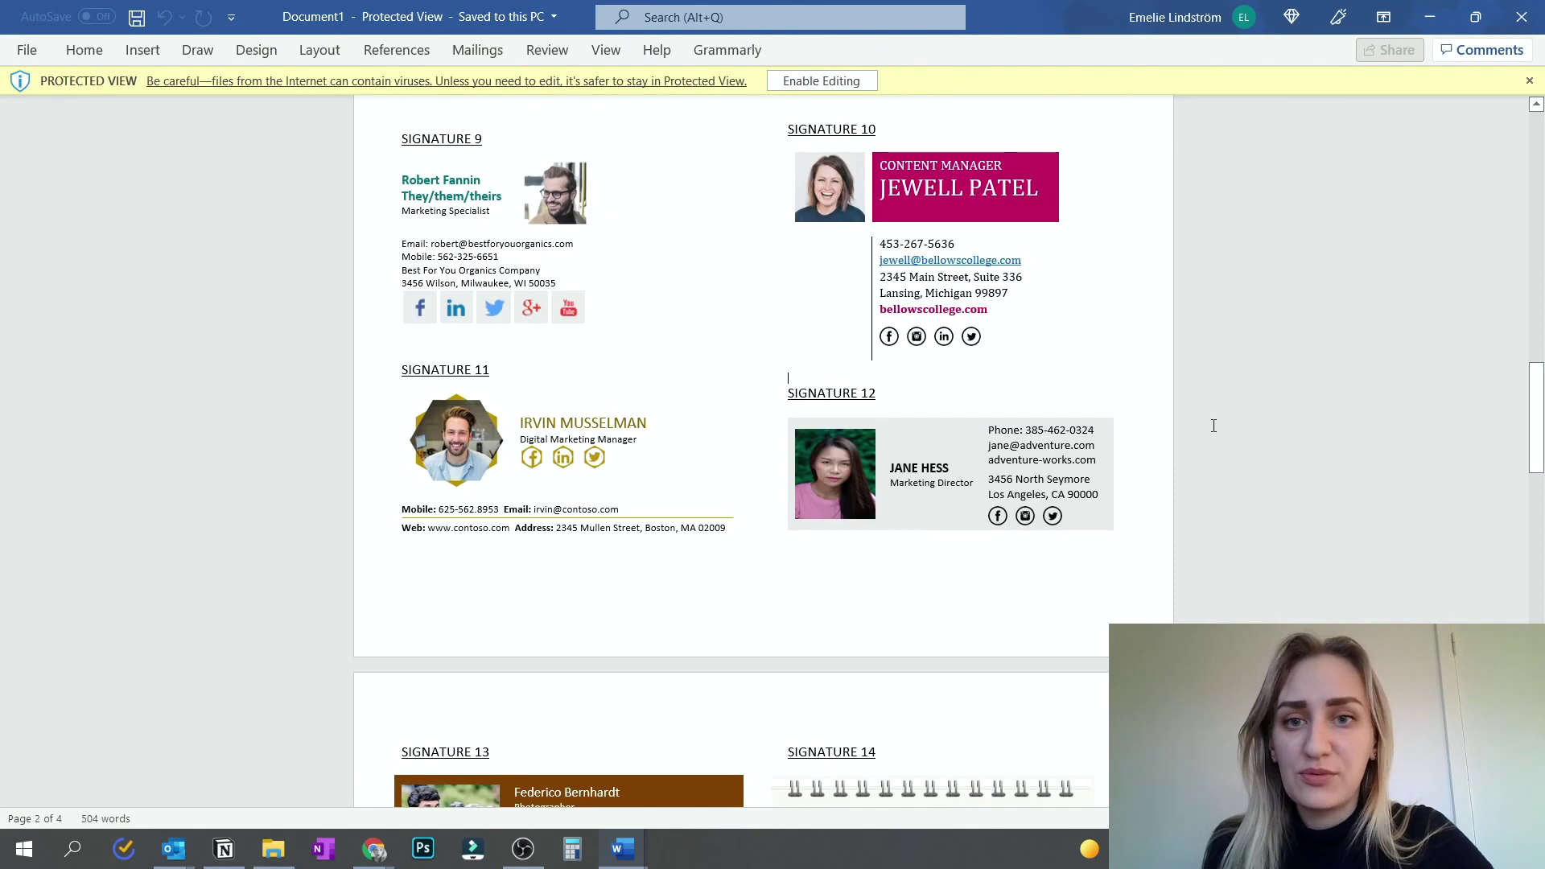
drag(1094, 512, 799, 447)
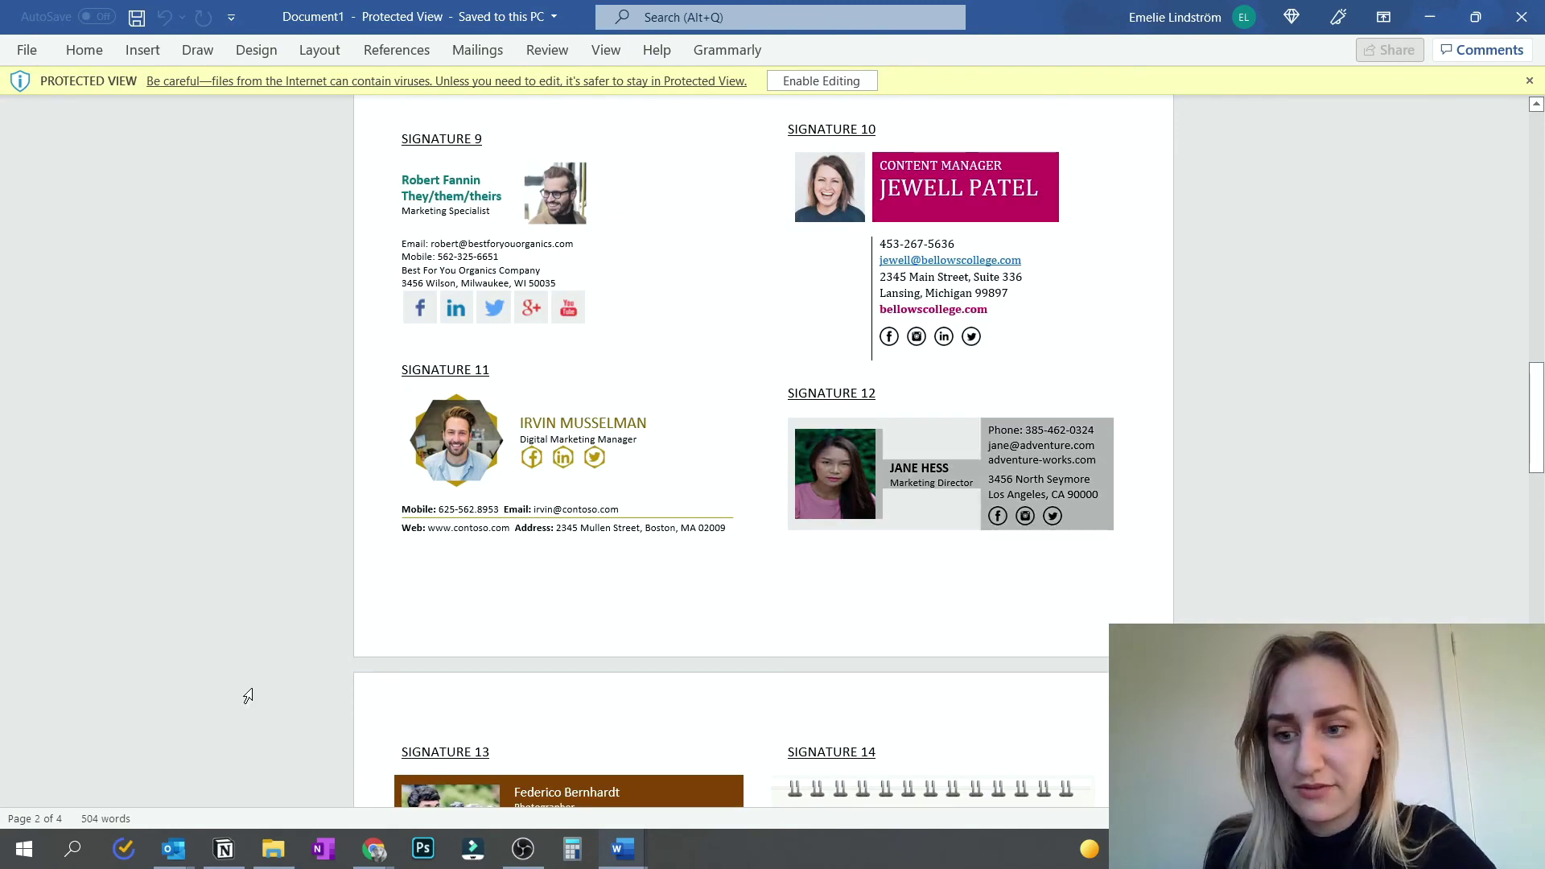
- Paste the Signature 12 template into the new Outlook message
mouse_move(174, 849)
click(246, 769)
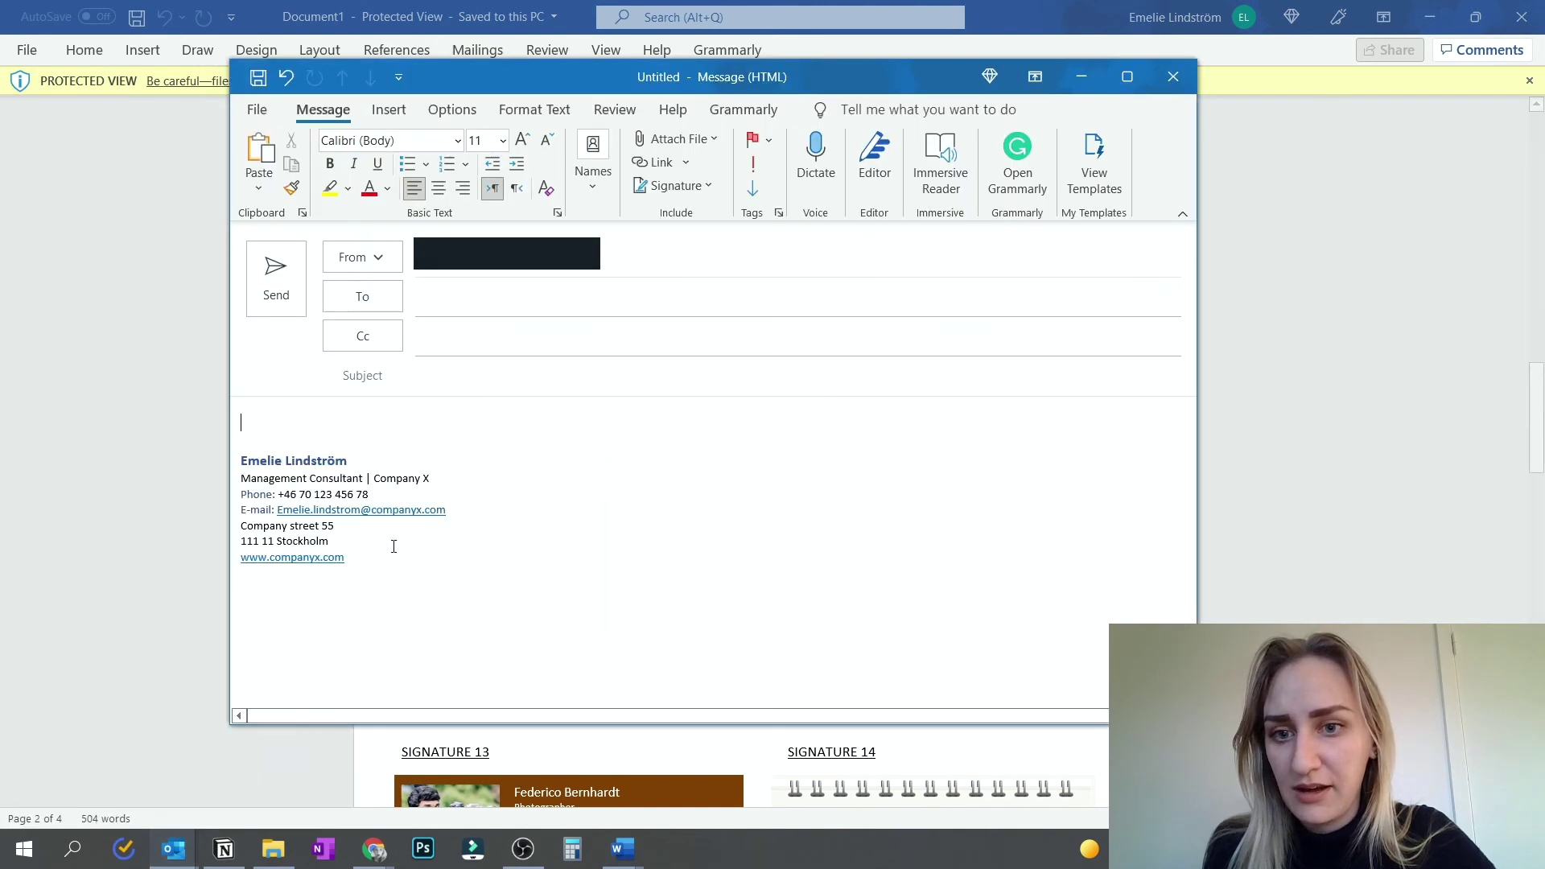
key(ctrl+v)
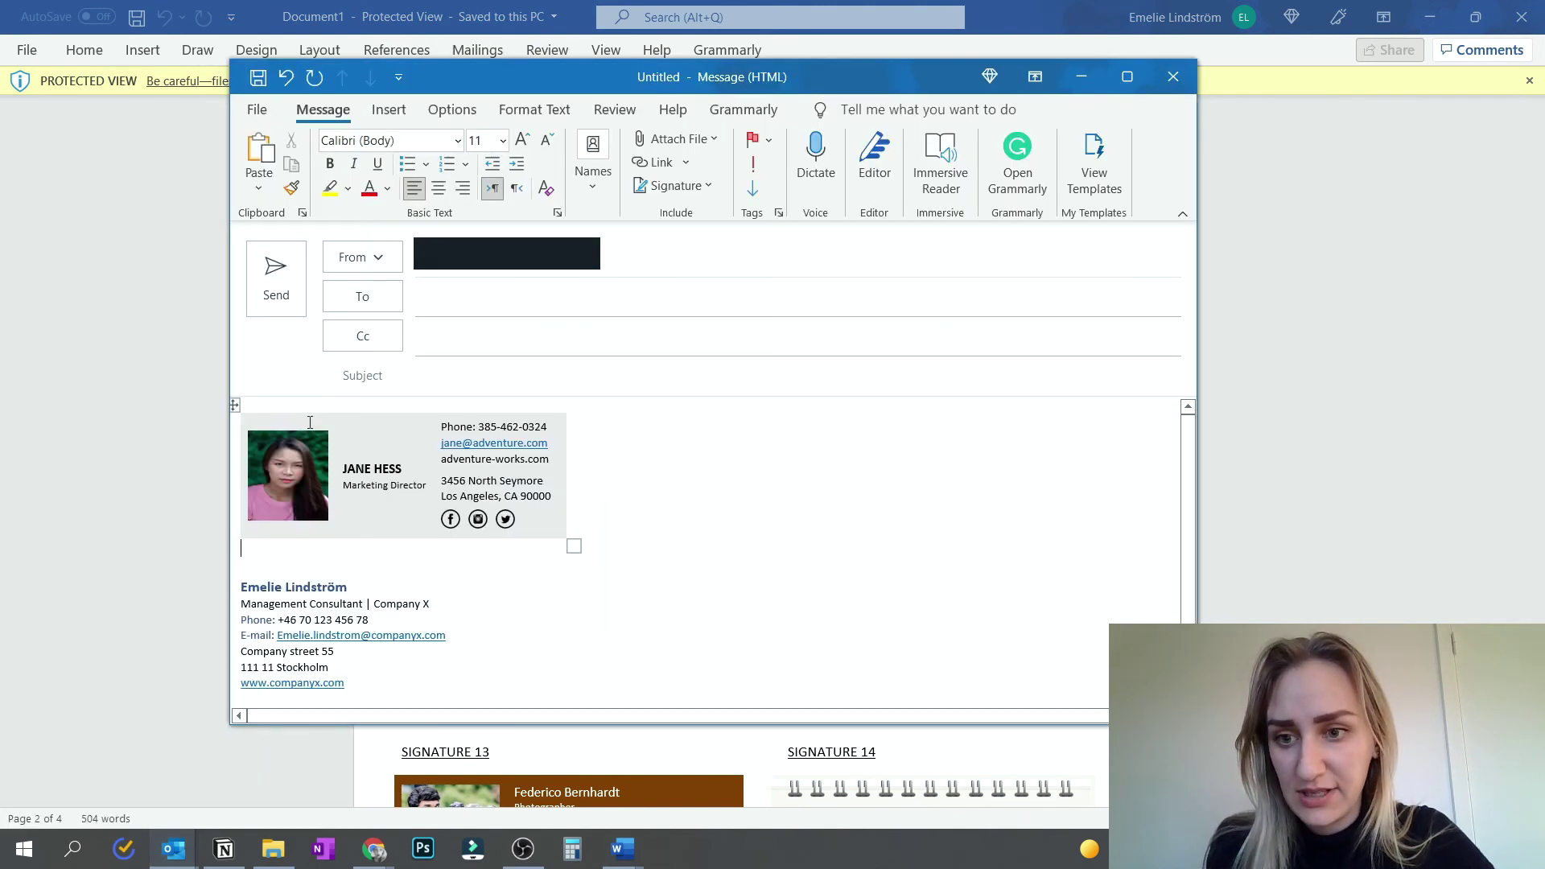
- Replace the template's sample photo with the Example LOGO image from a file
click(273, 455)
right_click(301, 456)
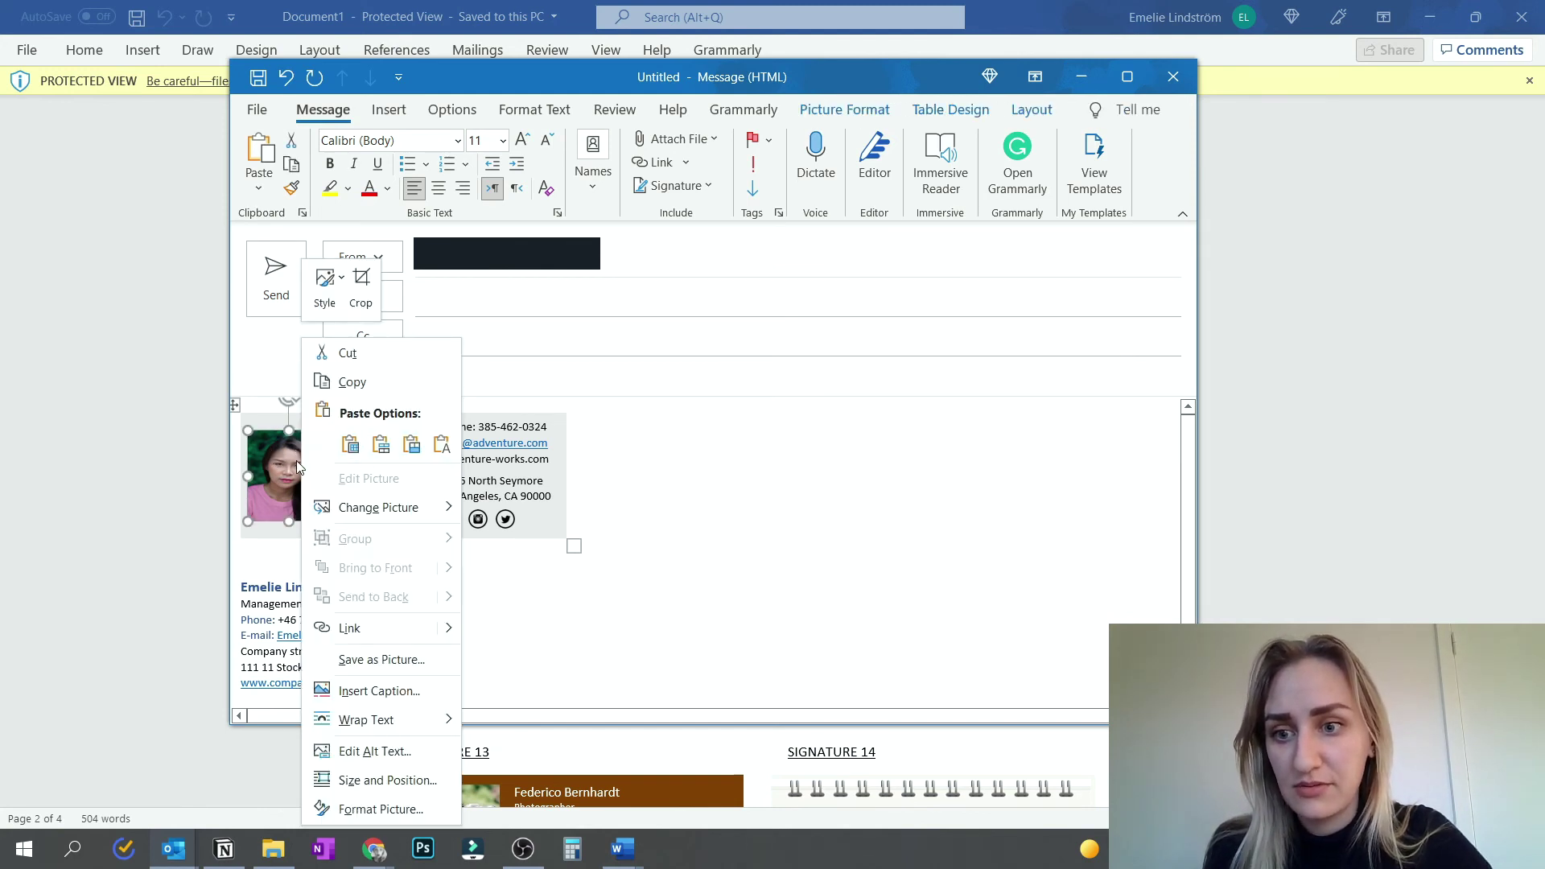
mouse_move(404, 510)
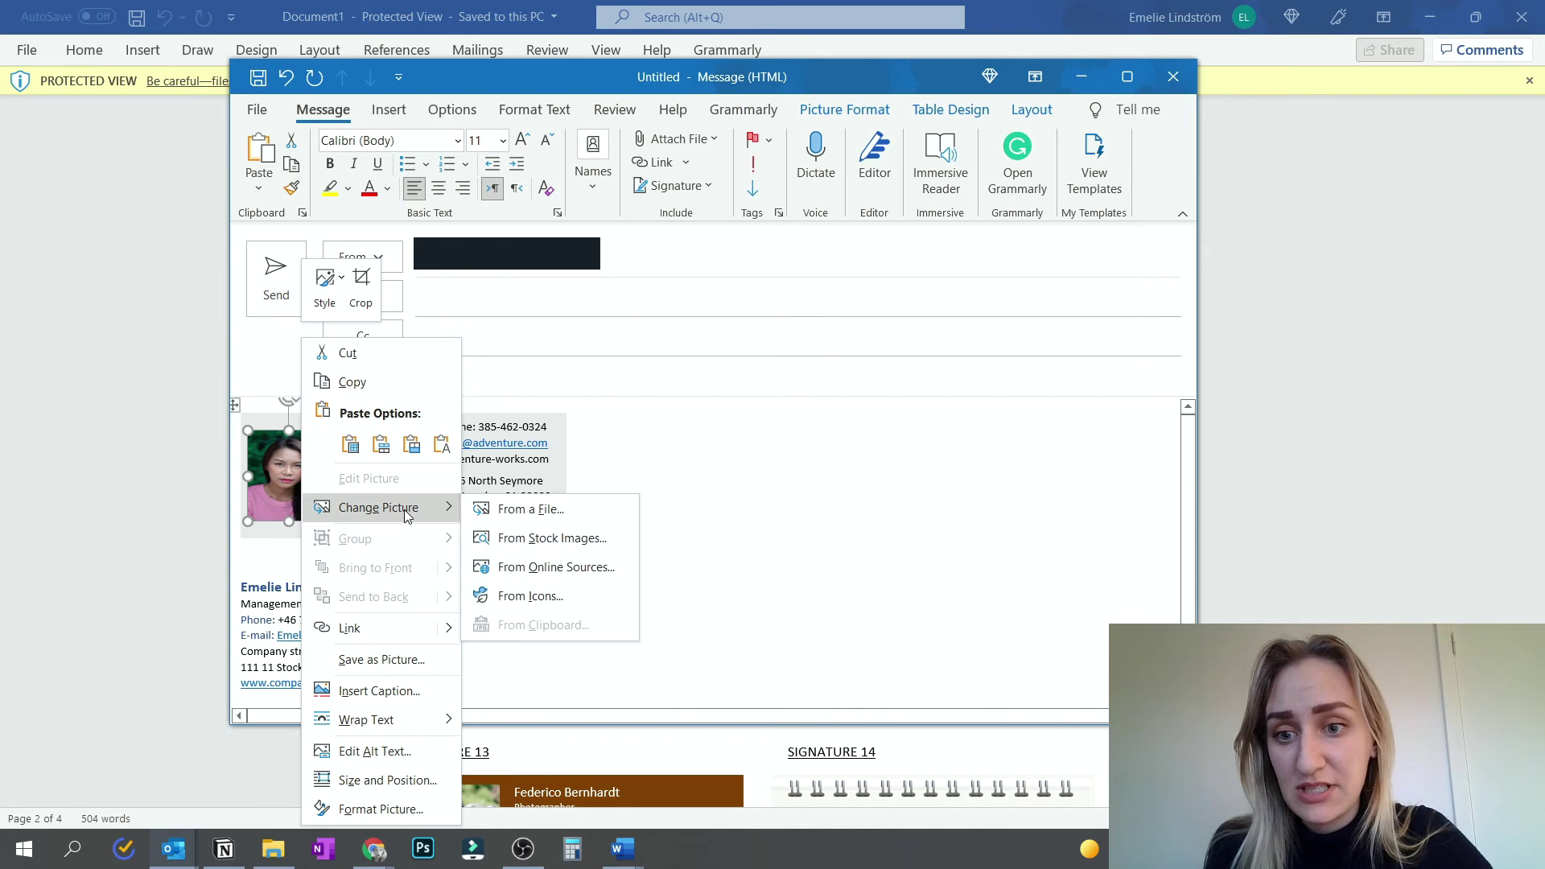
click(524, 507)
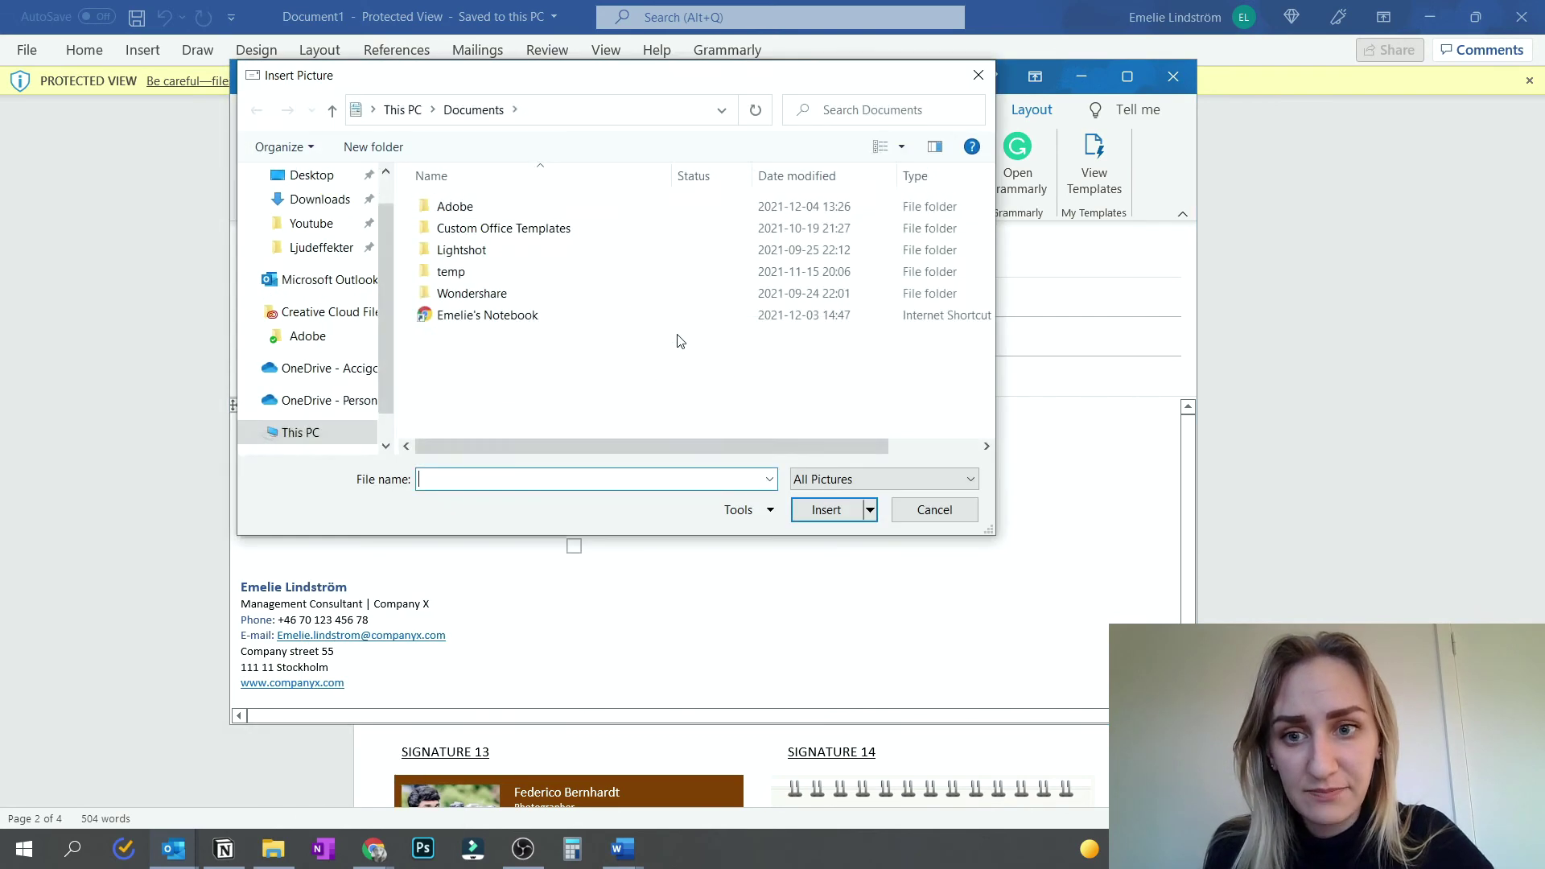
click(493, 236)
double_click(494, 238)
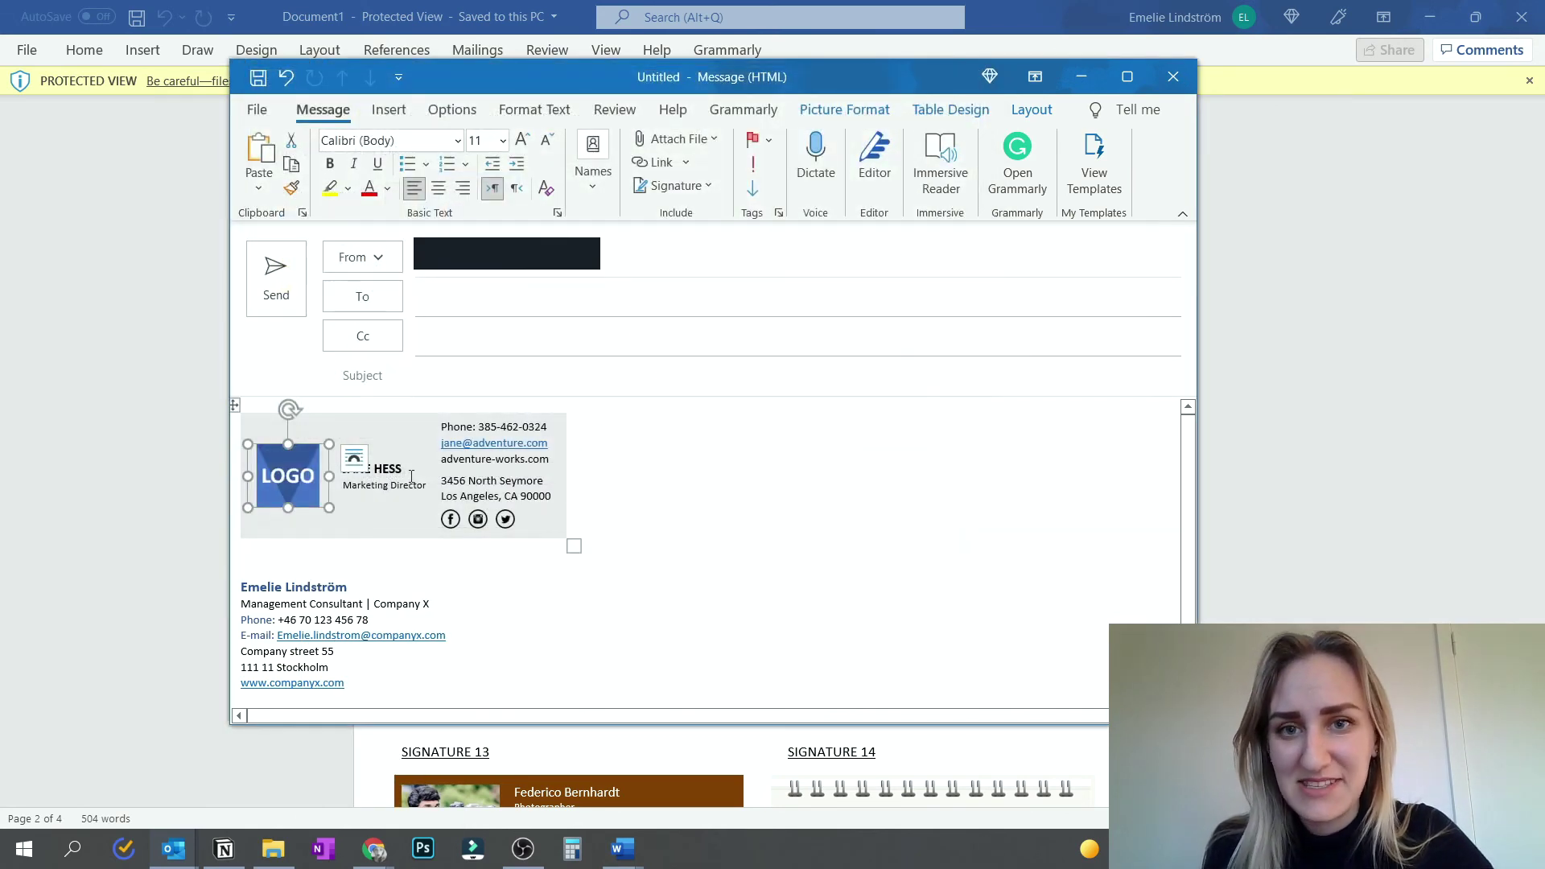
- Replace the sample name with the sender's own name, widen the table, and set the title to Management consultant
click(386, 467)
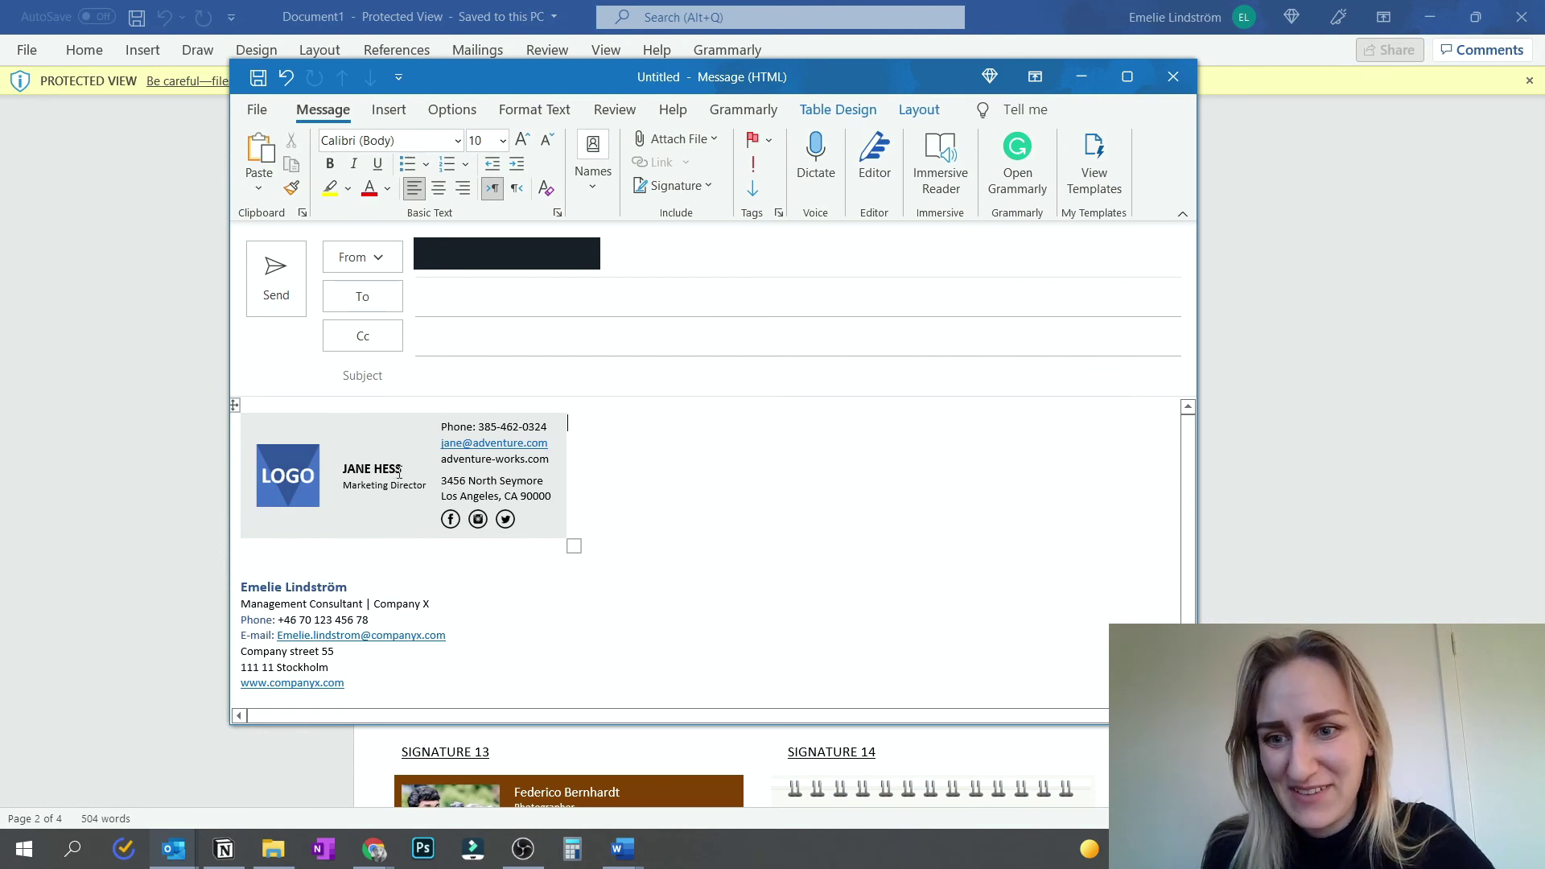
drag(402, 470, 343, 471)
text(Emel)
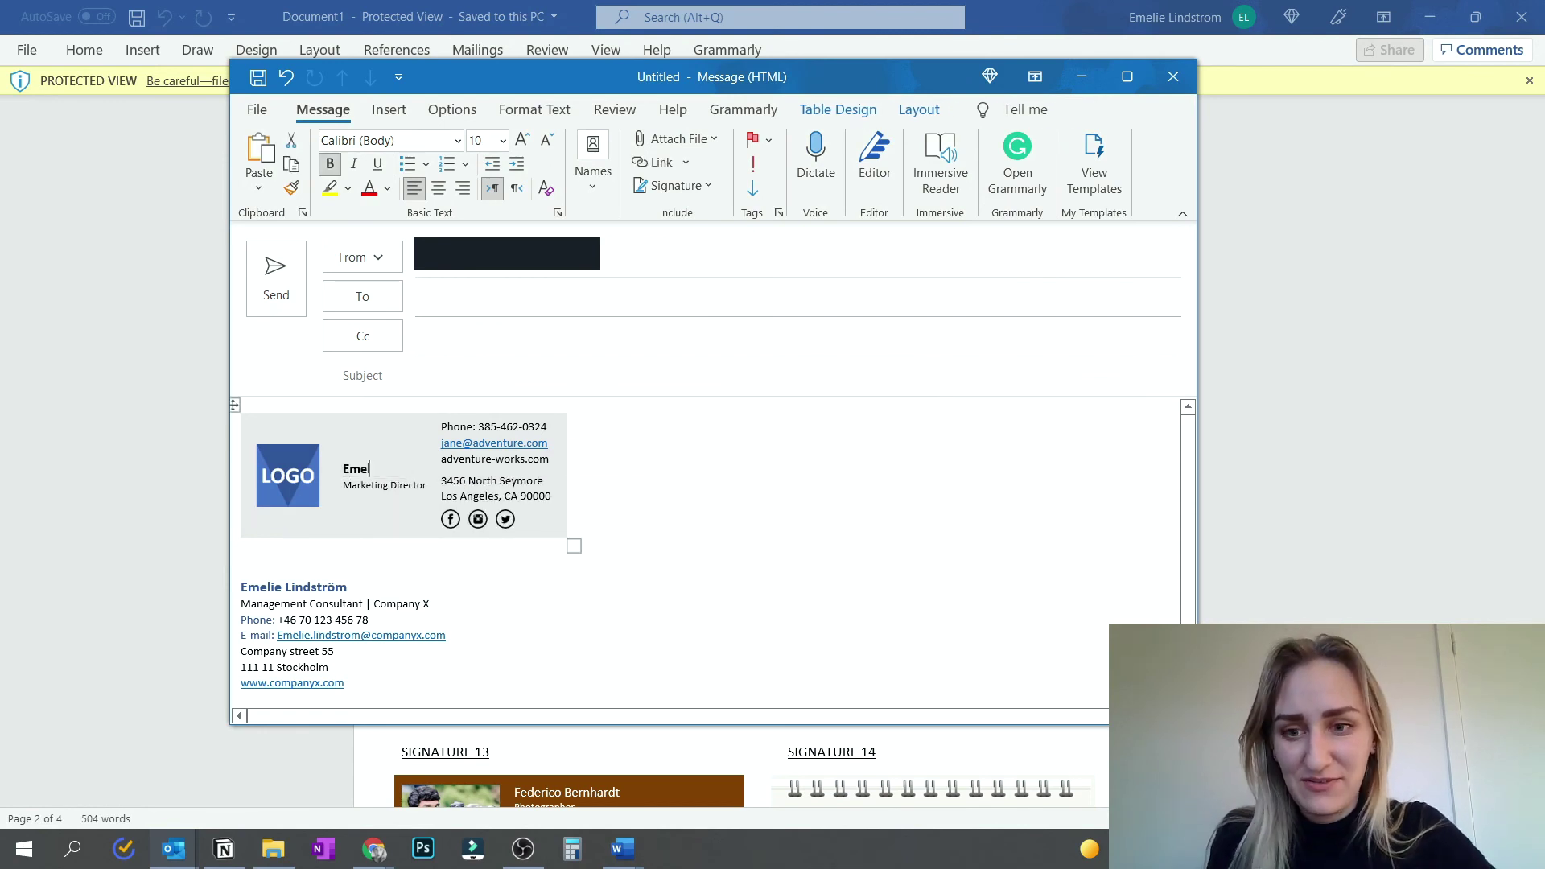
text(ie Lindström)
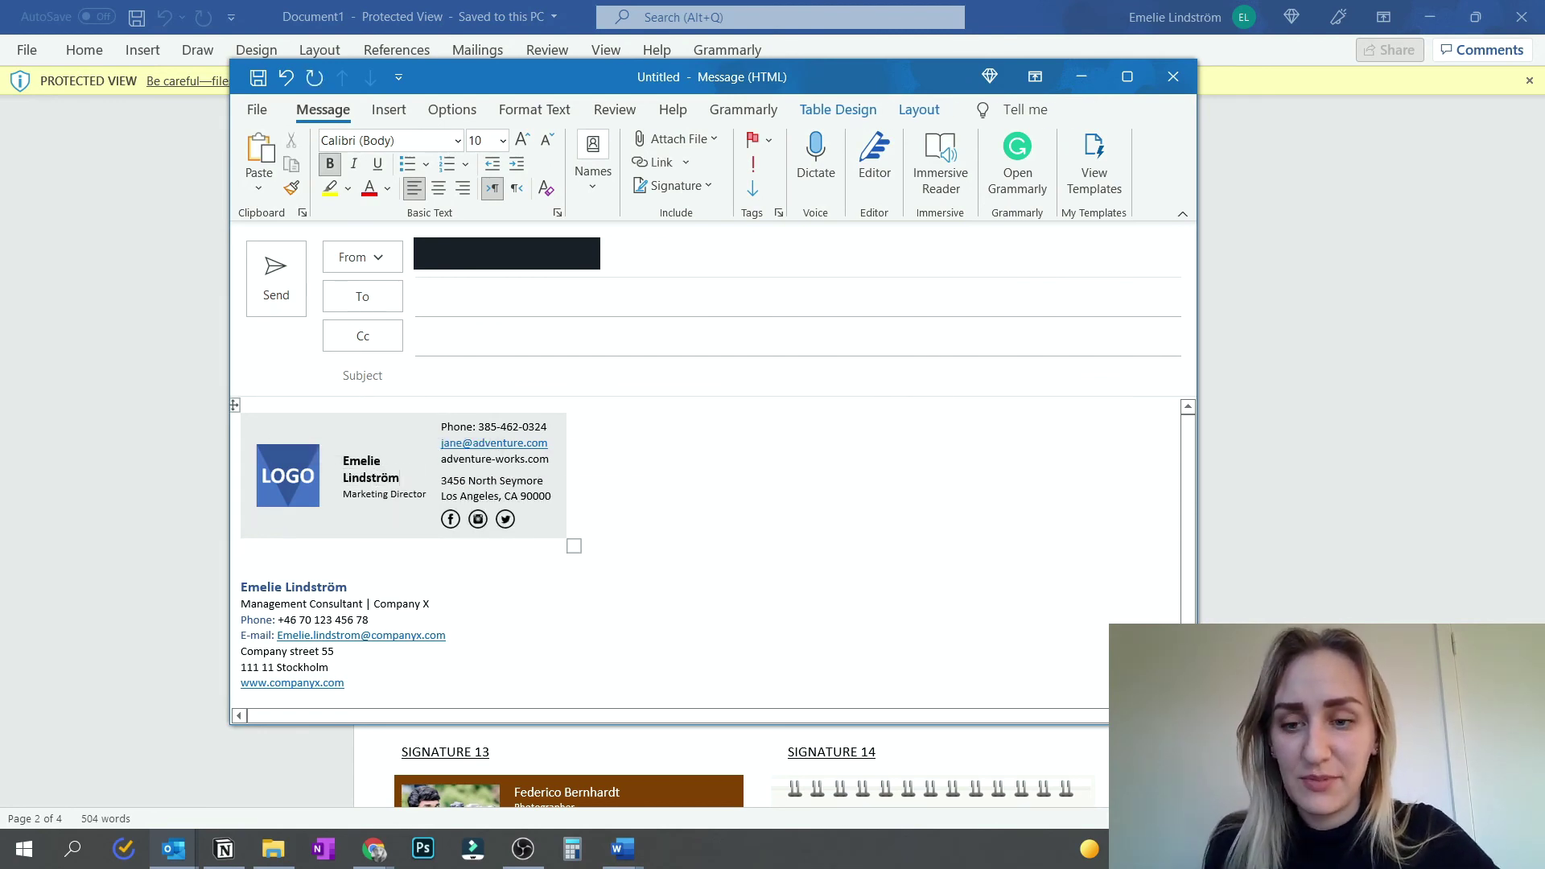
drag(574, 545, 597, 536)
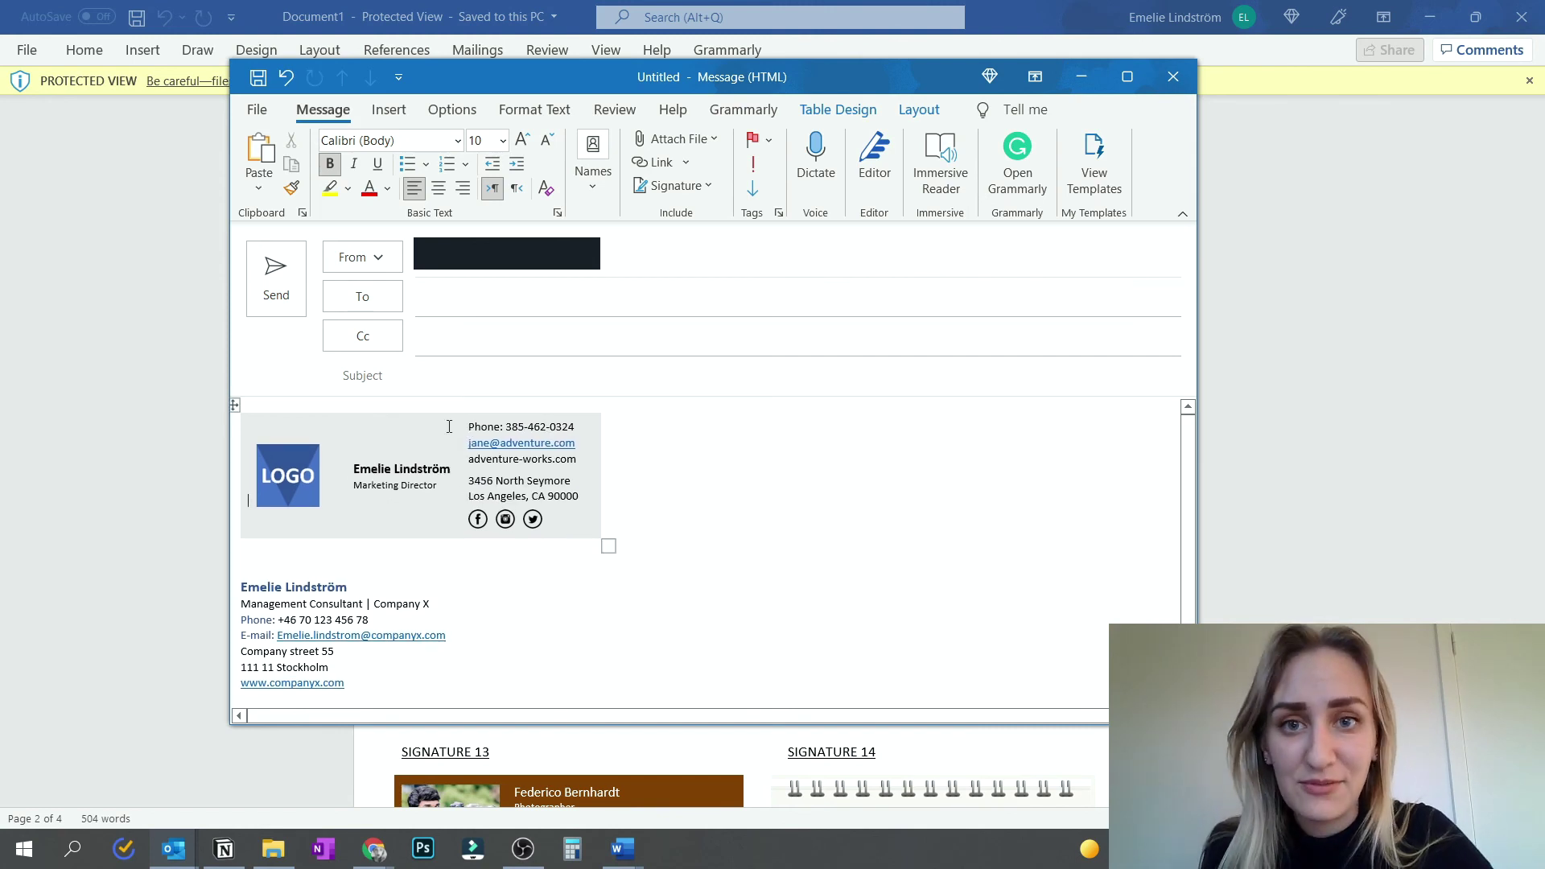
triple_click(431, 483)
text(Management consultant)
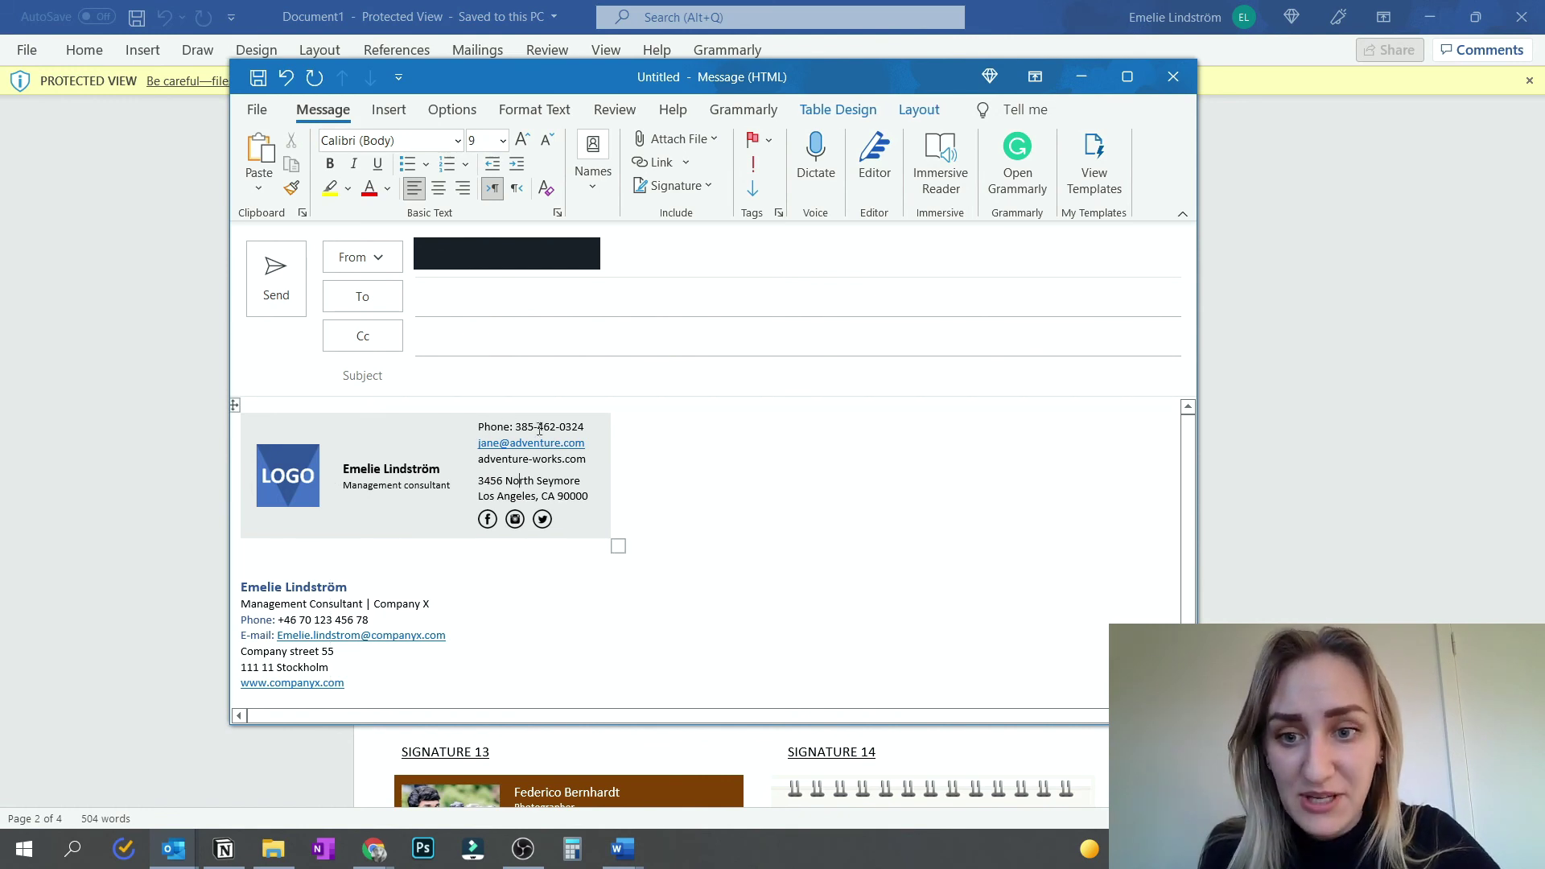
click(489, 520)
click(564, 480)
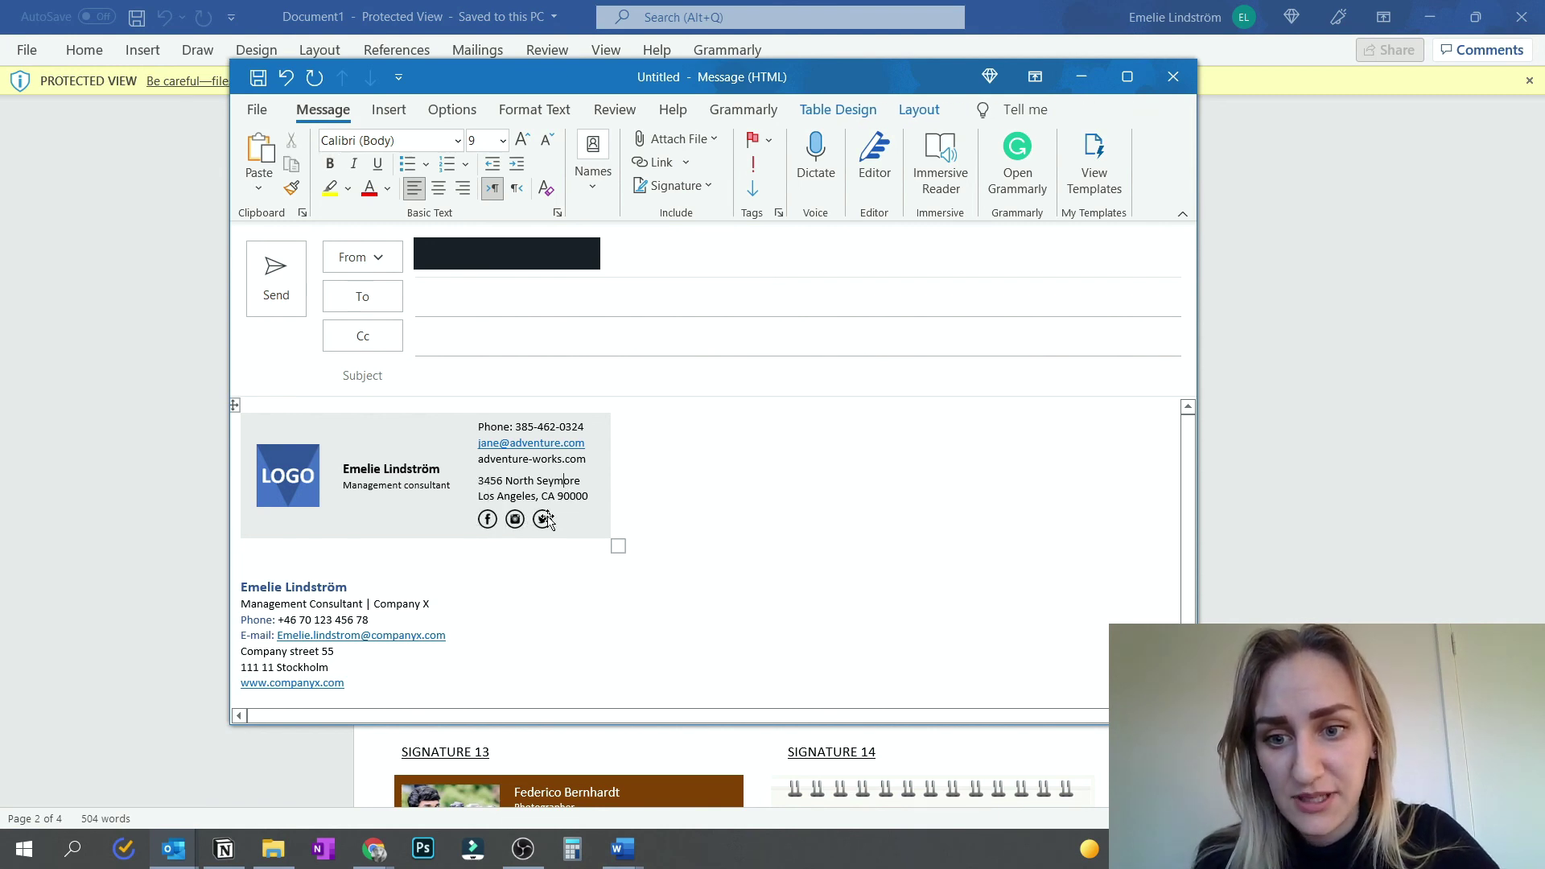
right_click(488, 520)
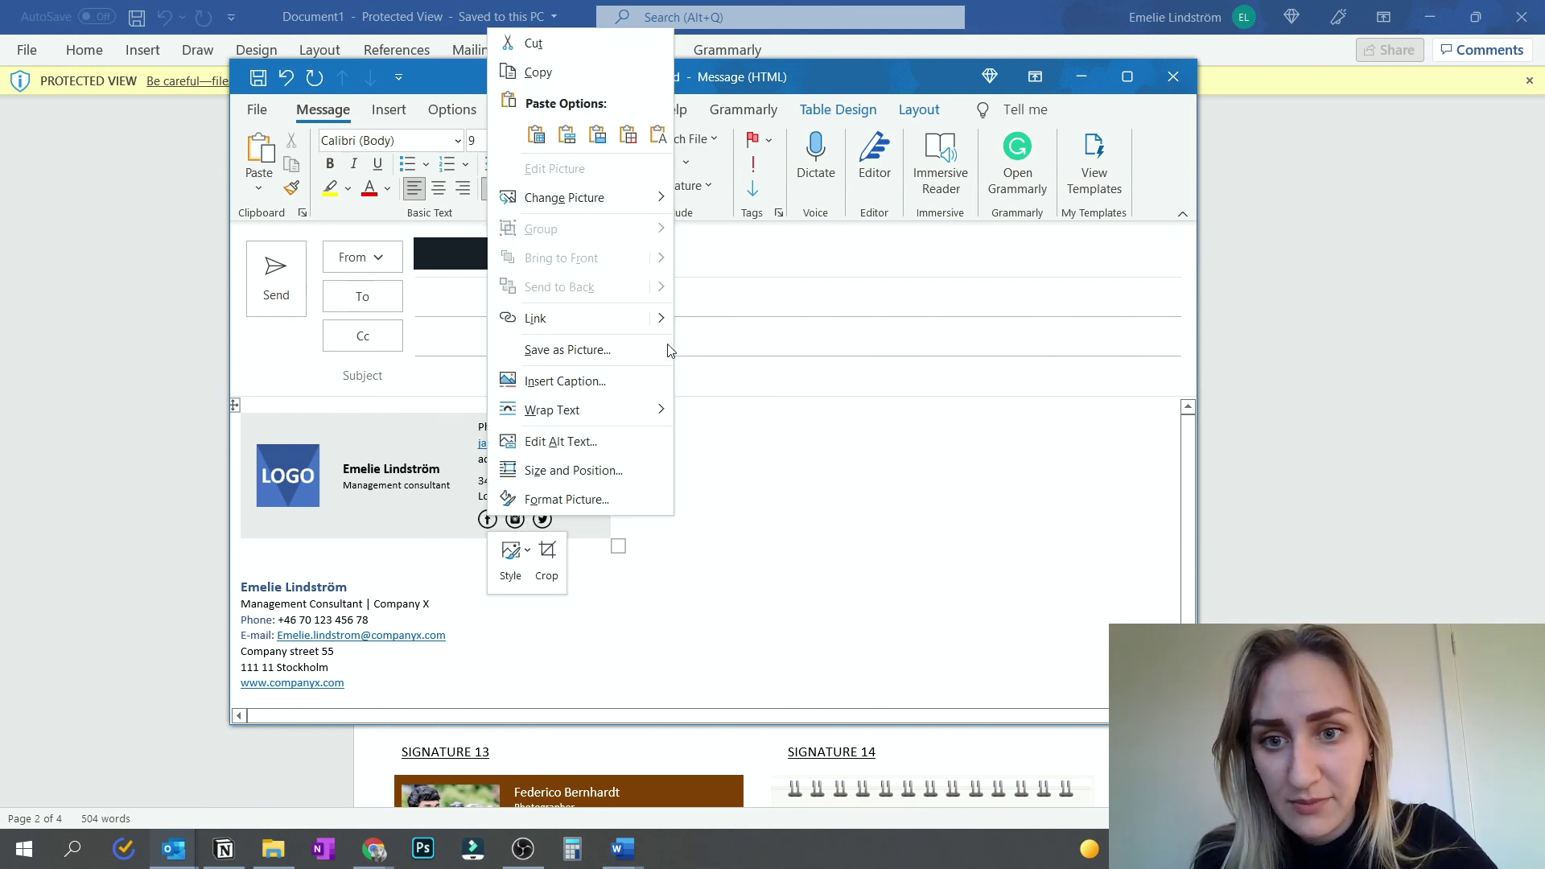
click(649, 317)
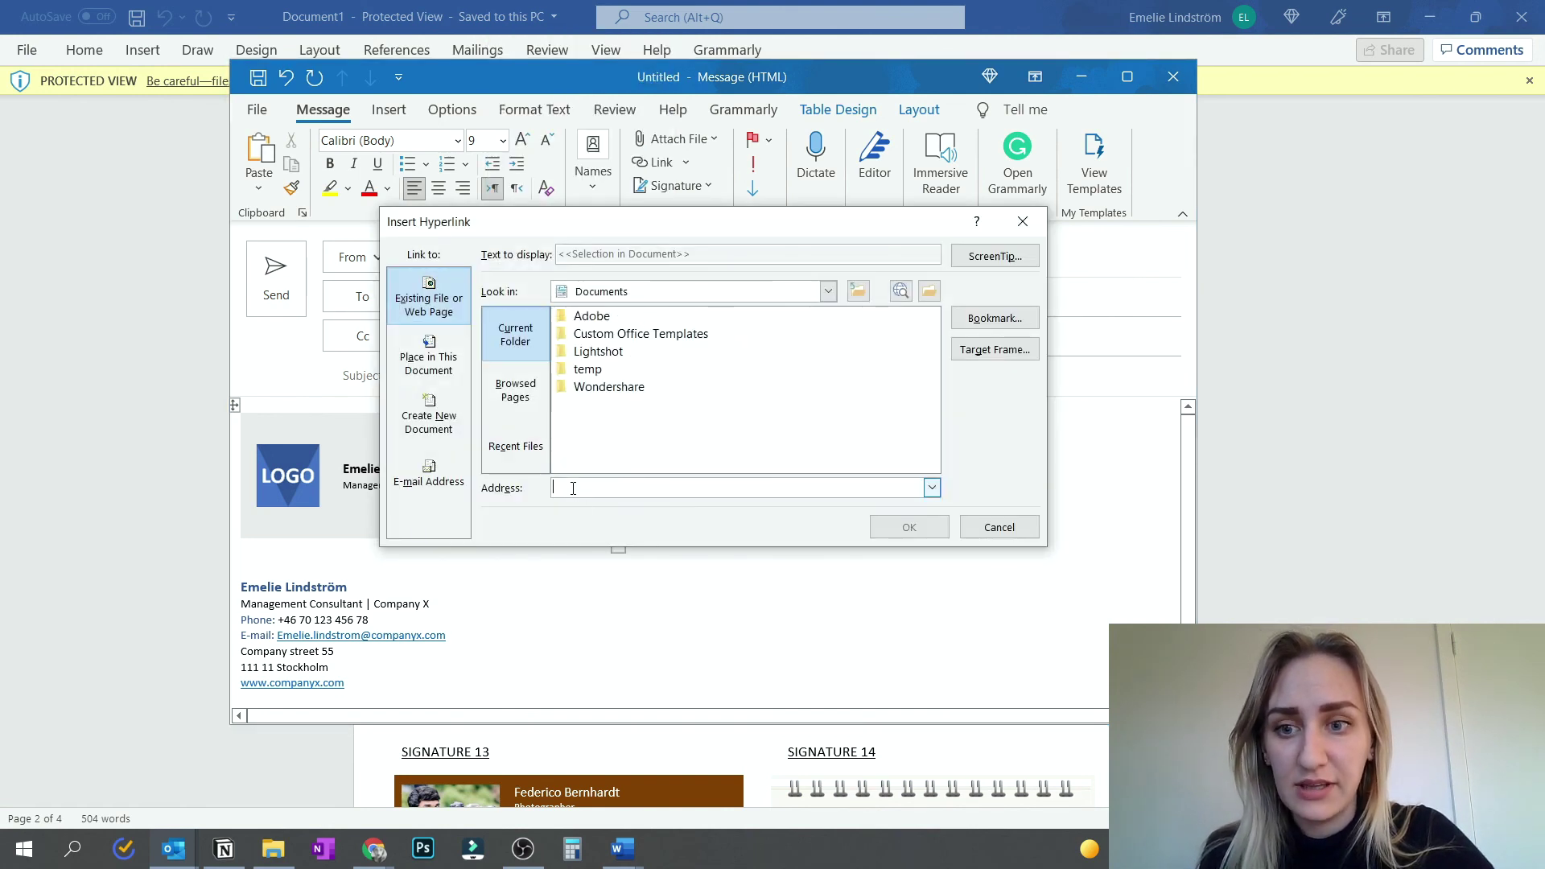
click(998, 528)
click(603, 525)
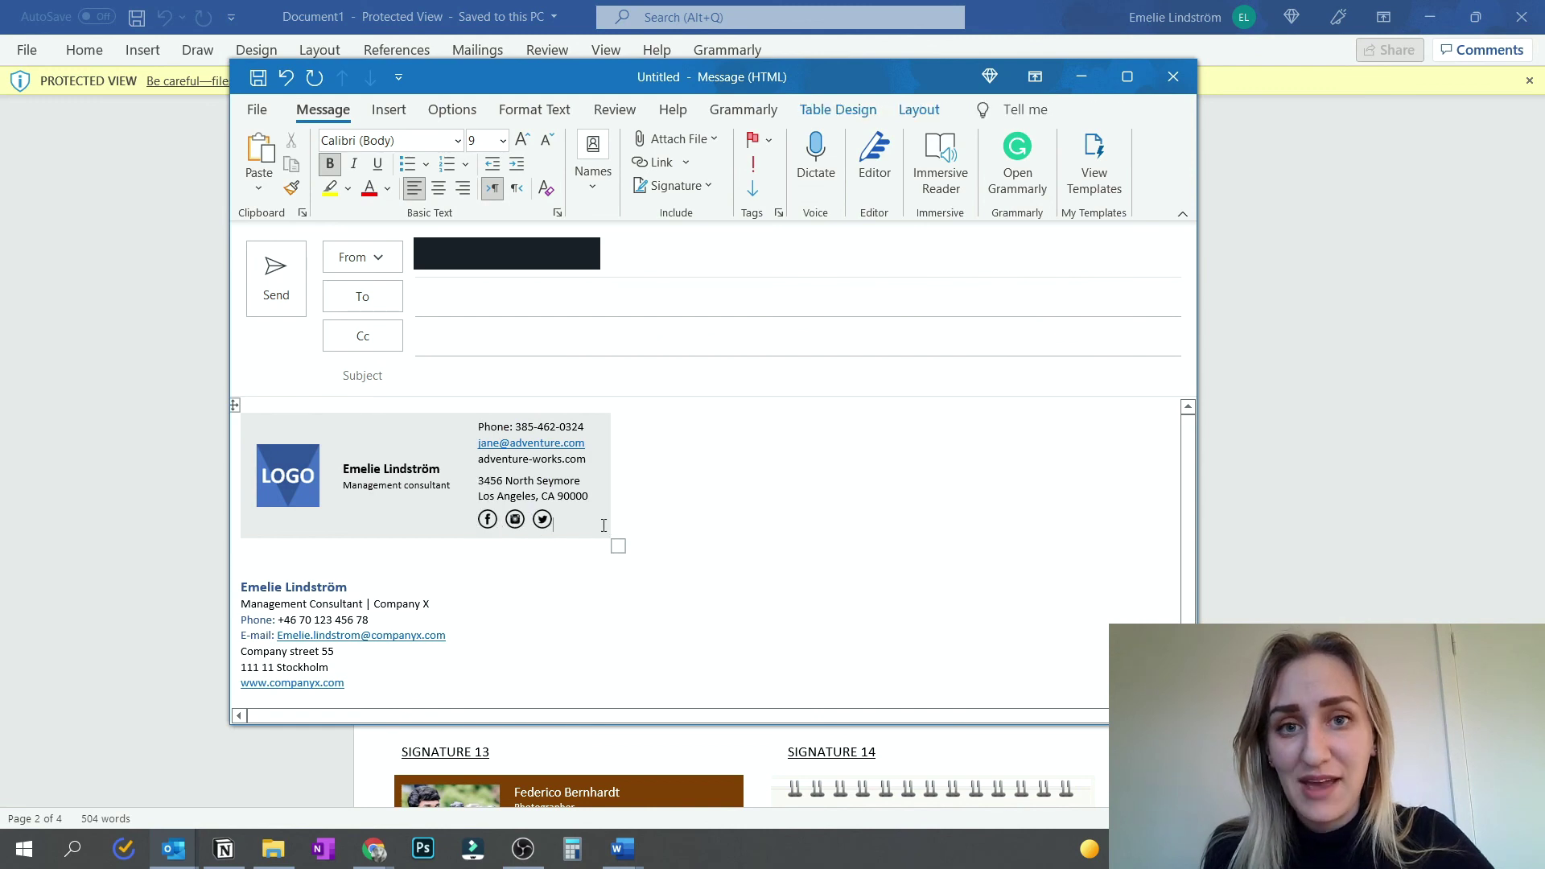
- Save the selected signature table as the Example signature, default for new messages
click(235, 404)
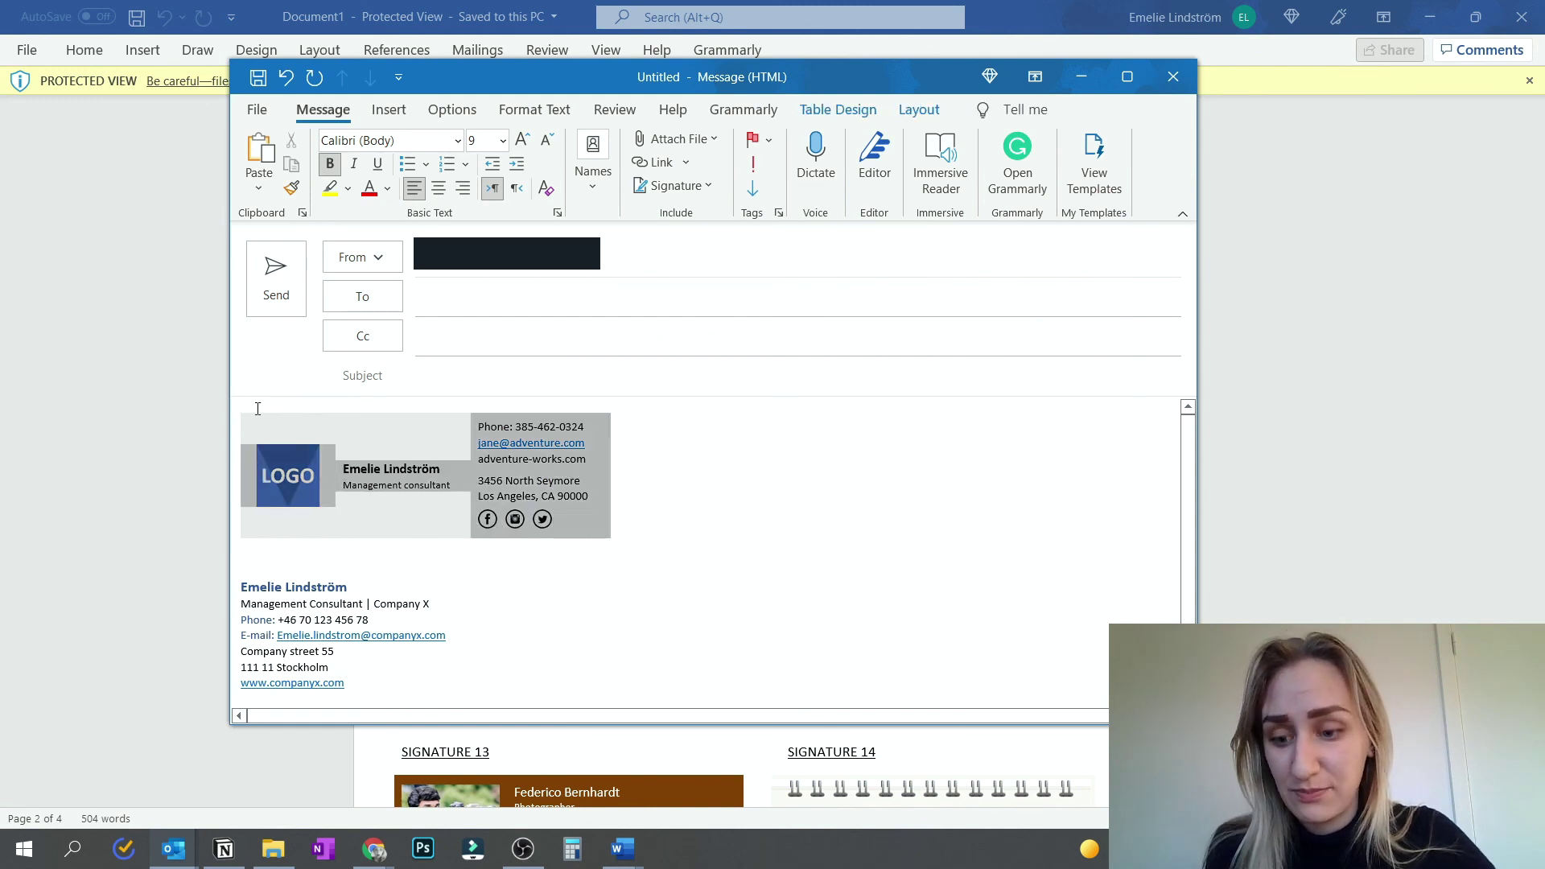
click(674, 185)
click(673, 321)
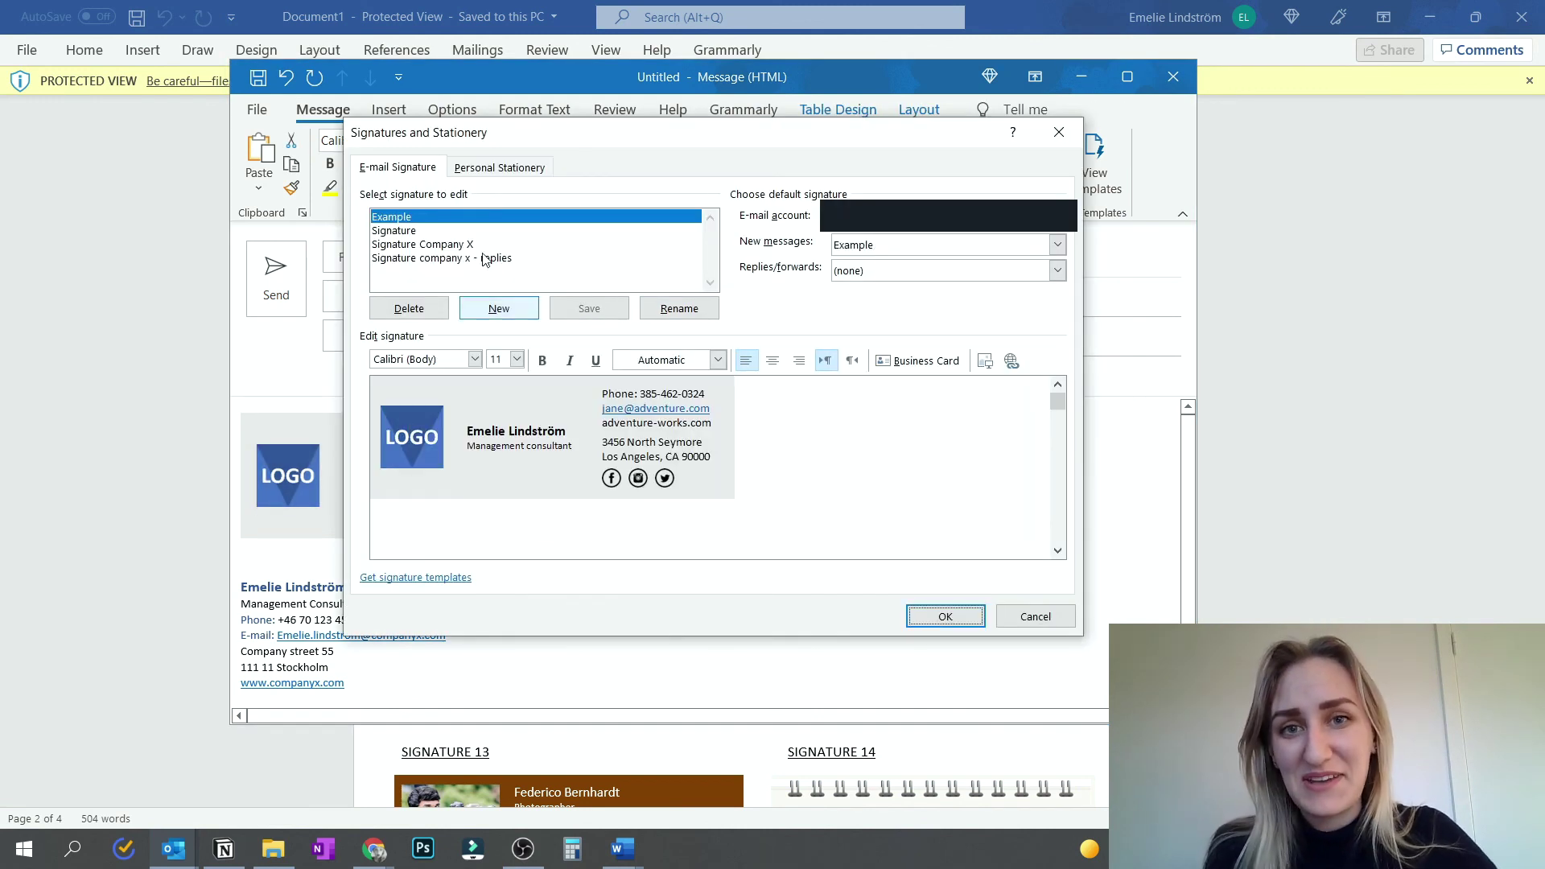
click(943, 616)
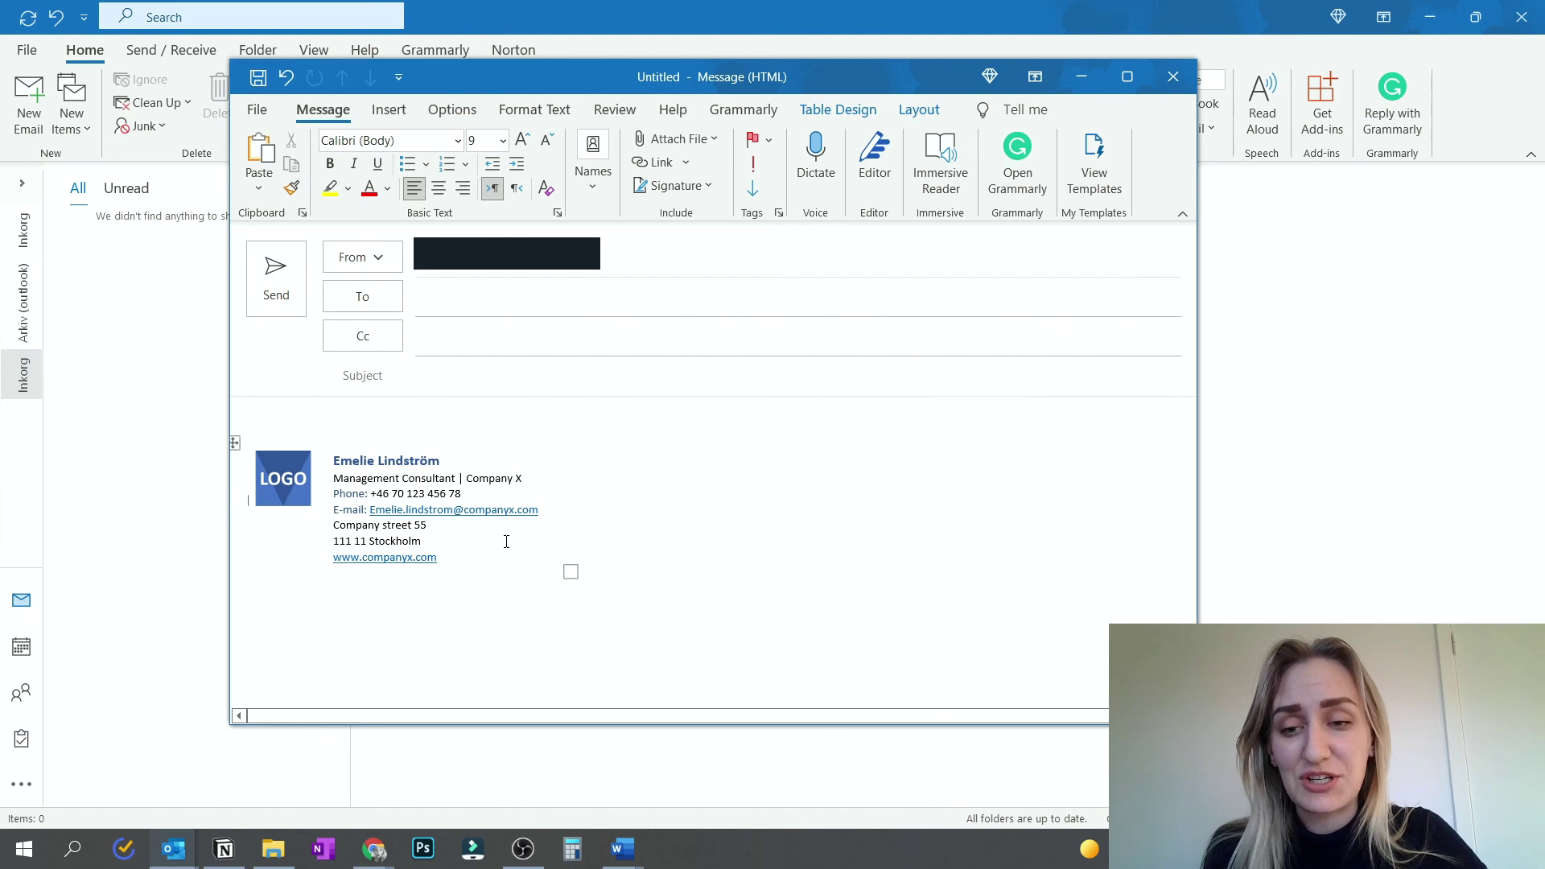
- Insert the saved 'Hello,' introduction paragraph from Quick Parts into the message body
click(388, 110)
click(475, 416)
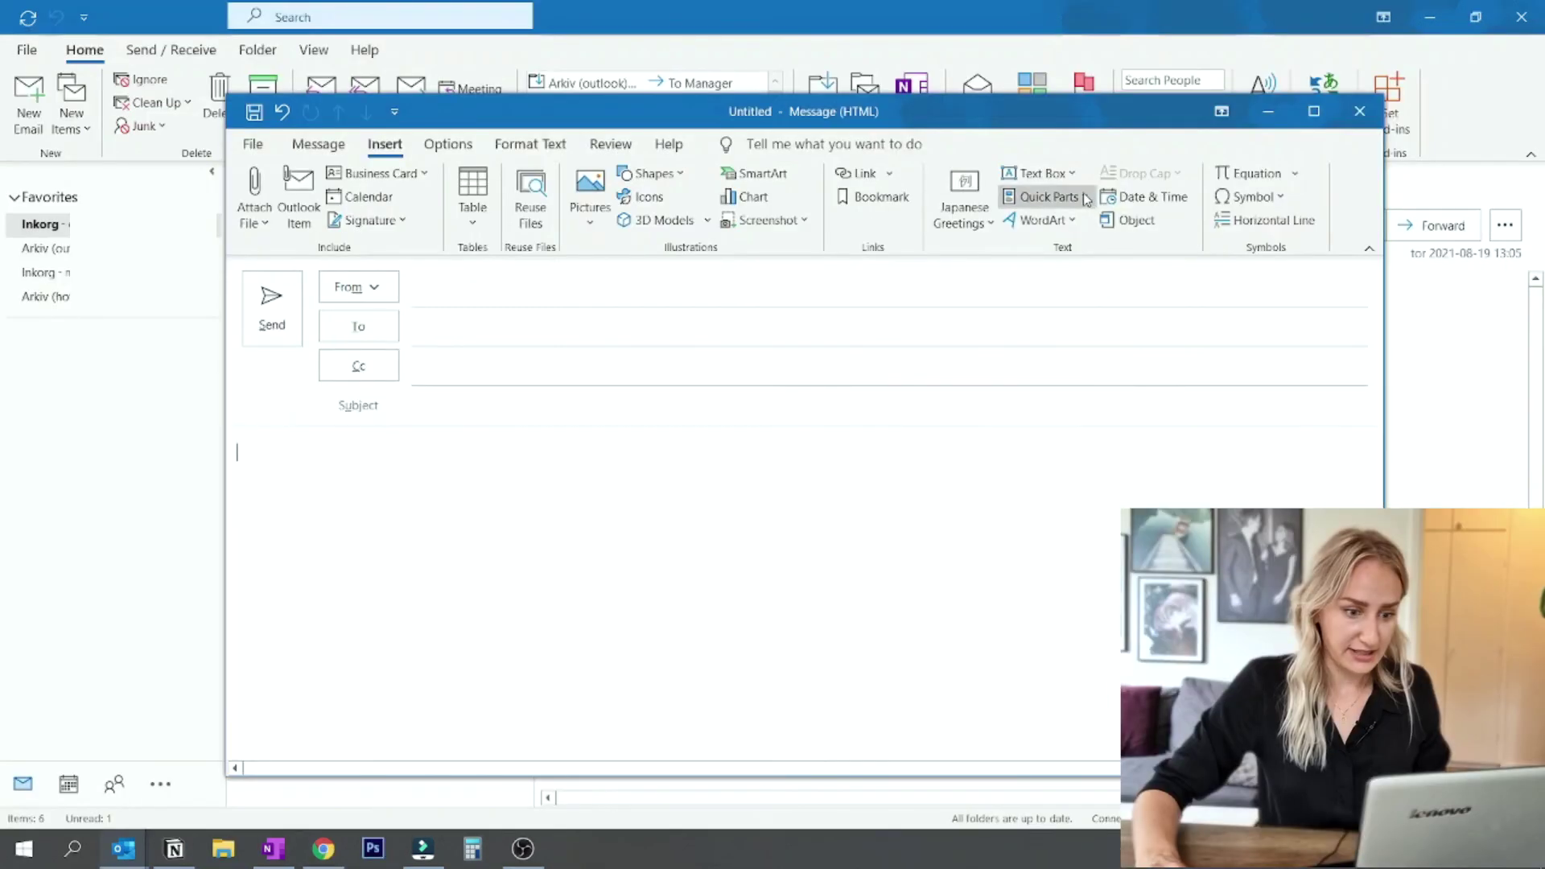
click(1049, 196)
click(1119, 282)
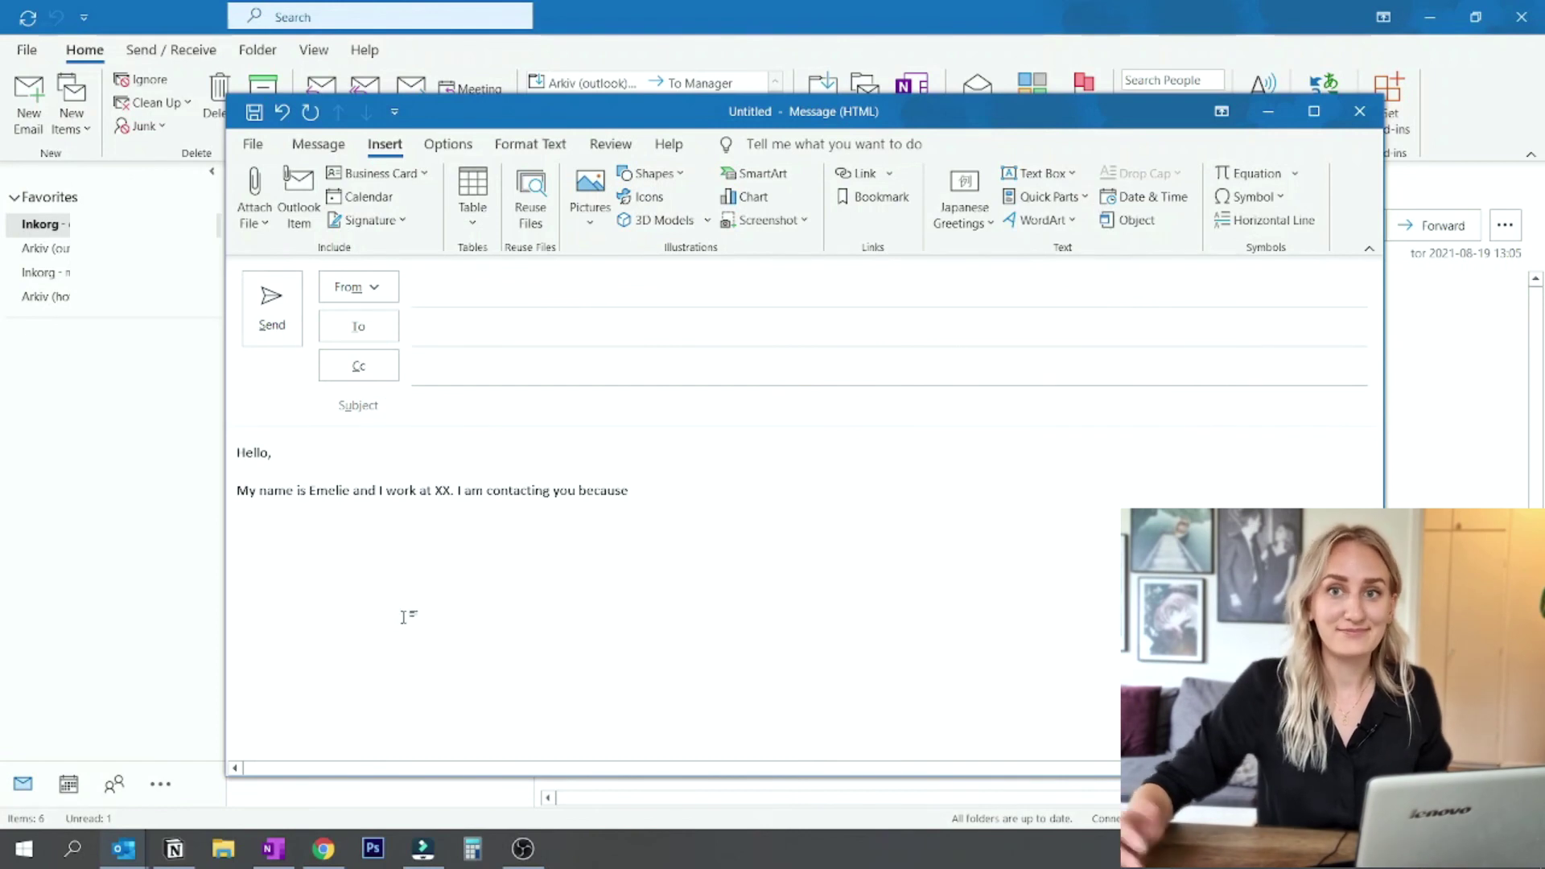